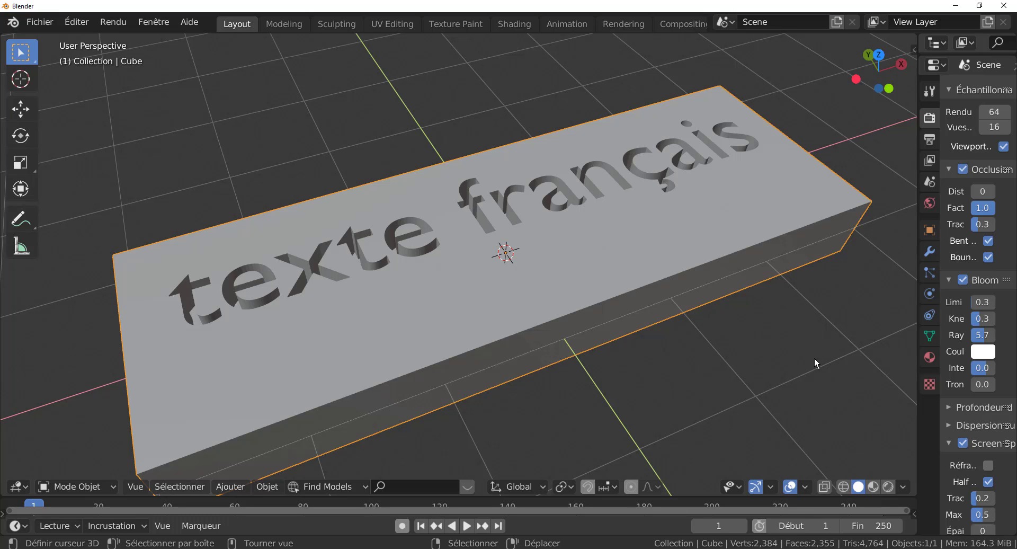
- Delete the finished block engraved with "texte français" to leave an empty scene
middle_click_drag(744, 357, 715, 368)
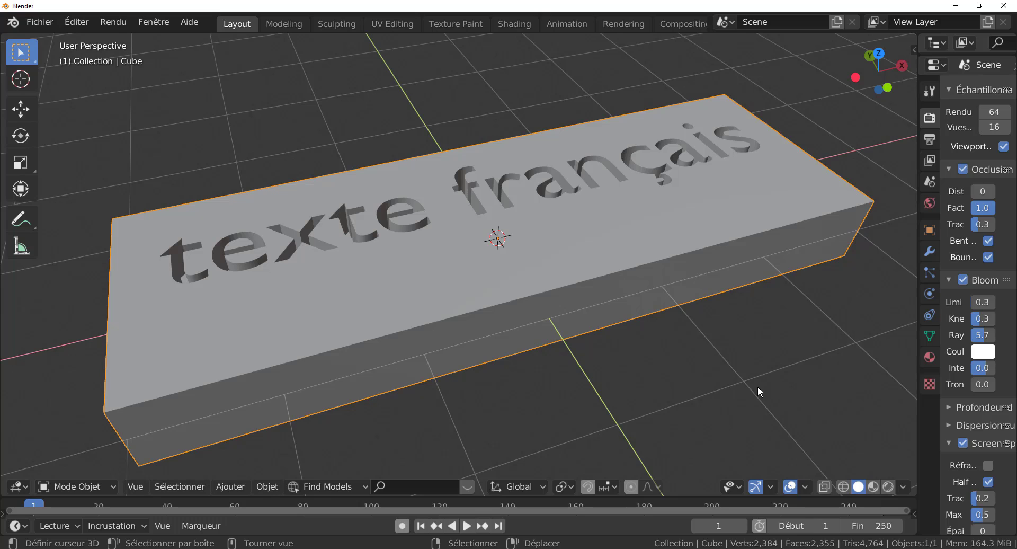
middle_click_drag(758, 386, 646, 391)
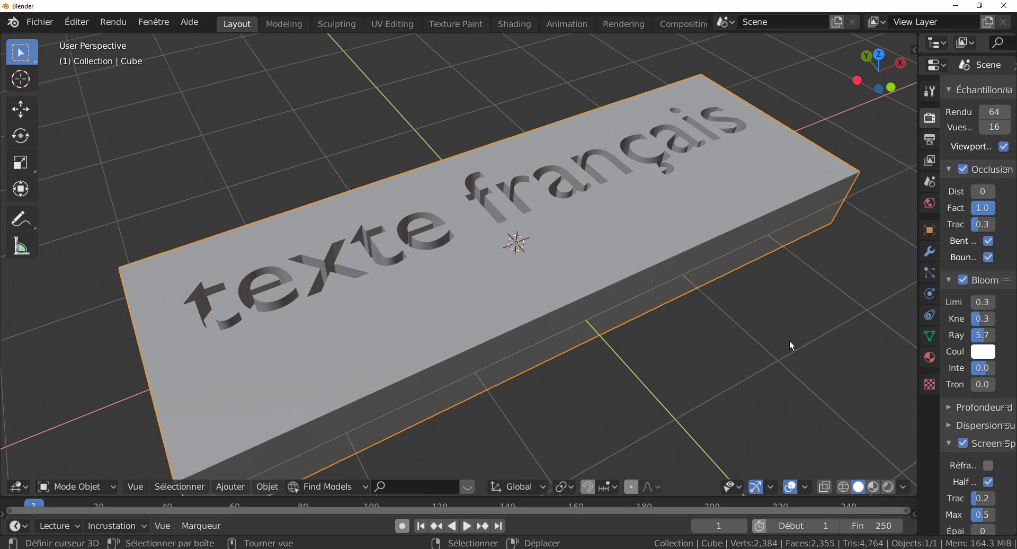
middle_click_drag(790, 344, 778, 369)
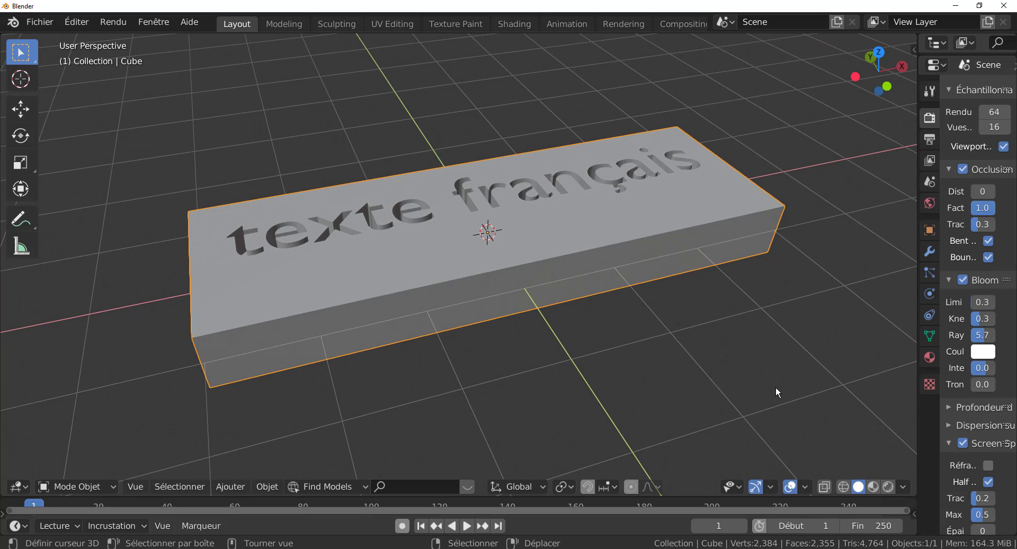
scroll(751, 365, "up", 2)
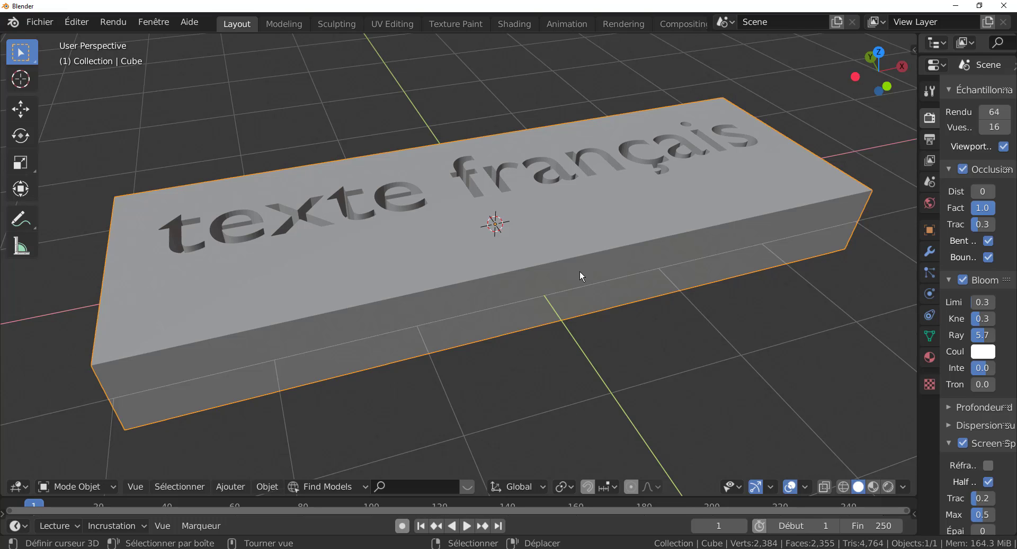
key("Delete")
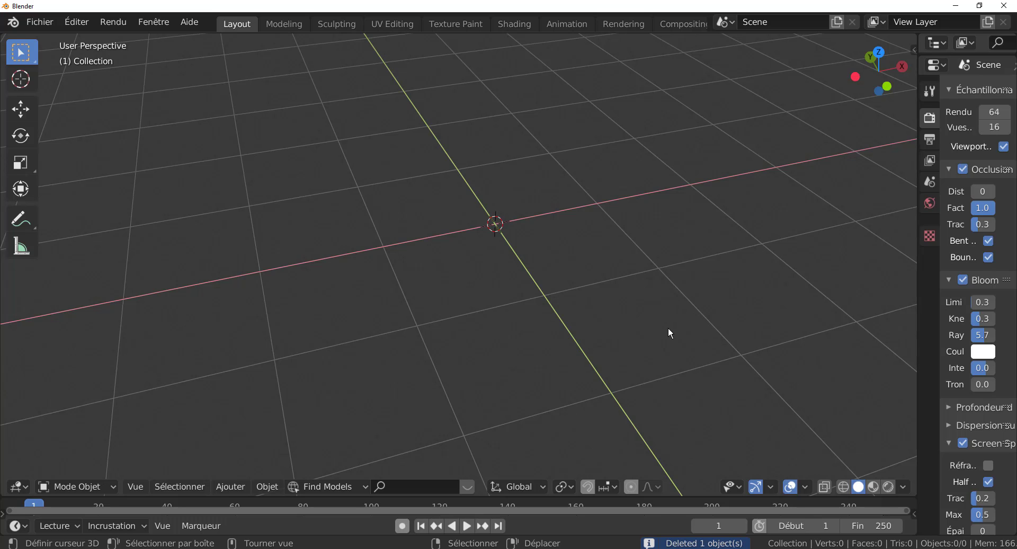
- Place the 3D cursor away from the world origin and add a cube mesh there
middle_click_drag(667, 334, 635, 333)
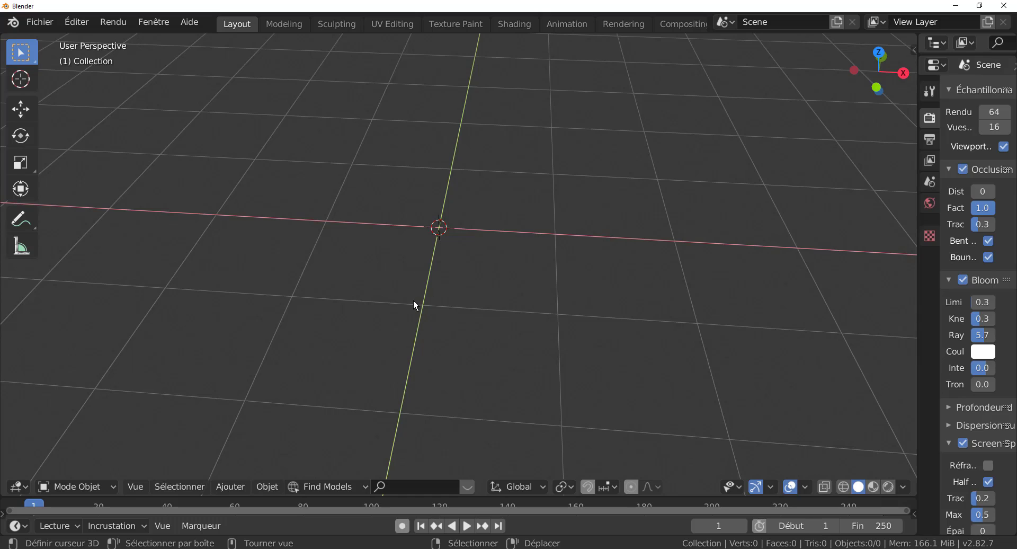
middle_click_drag(414, 301, 399, 217)
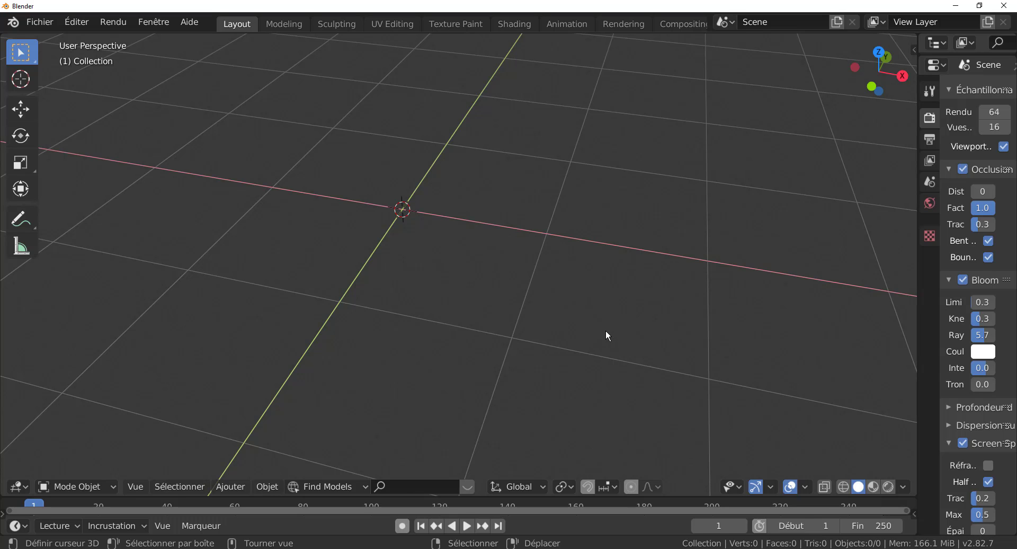
mouse_move(607, 335)
middle_mouse_down("shift")
mouse_move(503, 294)
mouse_move(476, 266)
mouse_move(504, 276)
mouse_move(599, 260)
mouse_move(565, 336)
mouse_move(598, 321)
middle_mouse_up("shift")
scroll(540, 257, "up", 3)
scroll(614, 260, "down", 3)
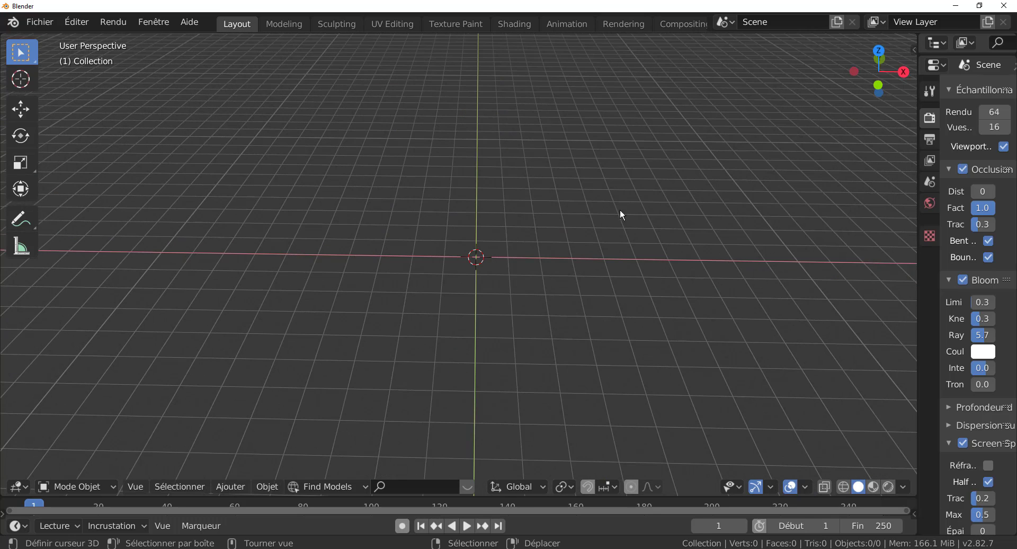
left_click(661, 142)
left_click(231, 486)
mouse_move(234, 467)
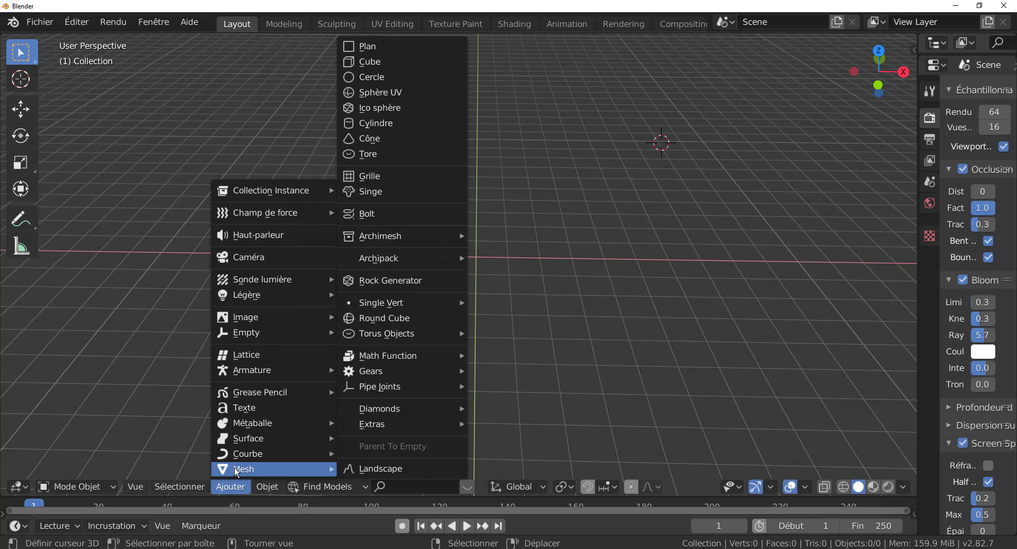
left_click(378, 64)
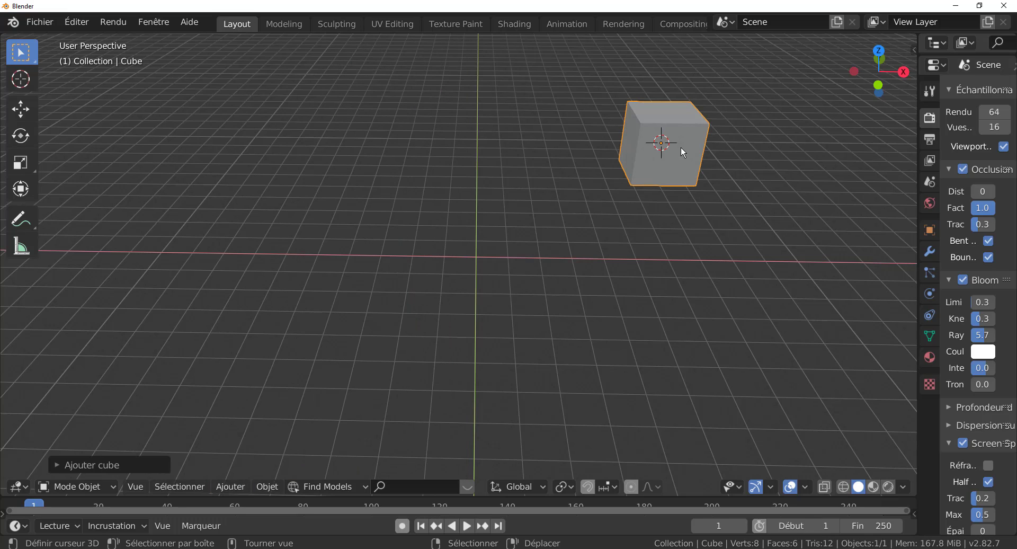
- Delete the off-centre cube and reset the 3D cursor to the world origin
right_click(763, 219, "shift")
key("Delete")
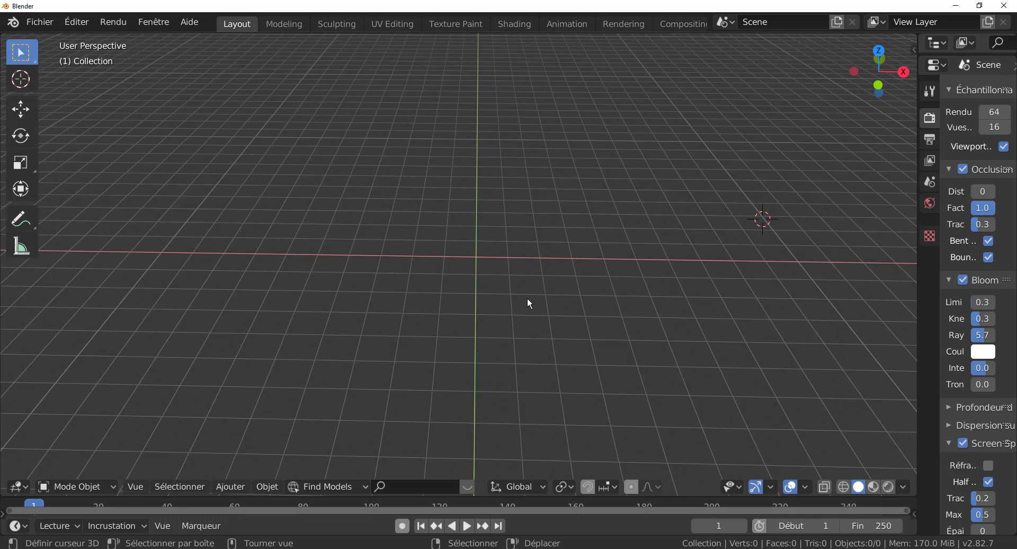
key("shift+s")
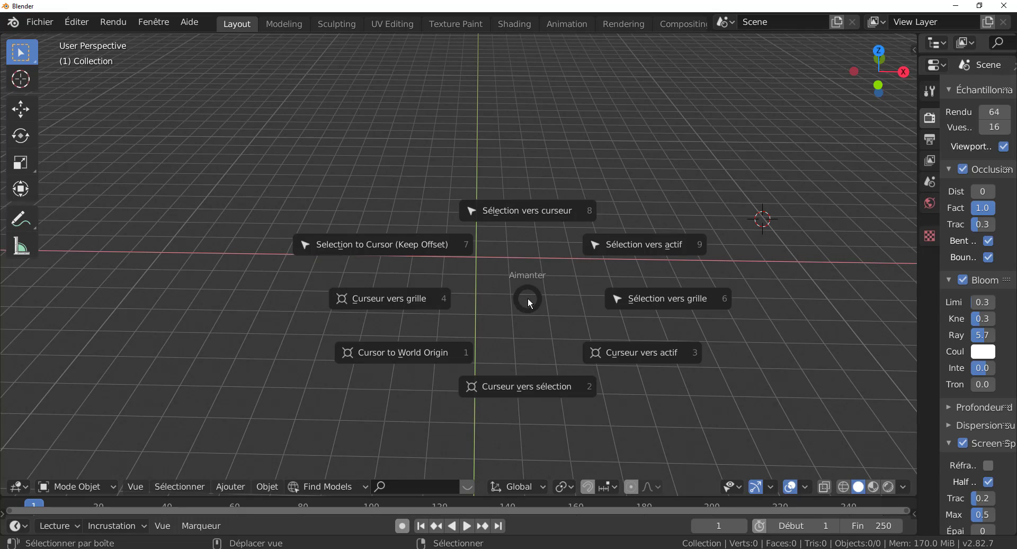
left_click(431, 359)
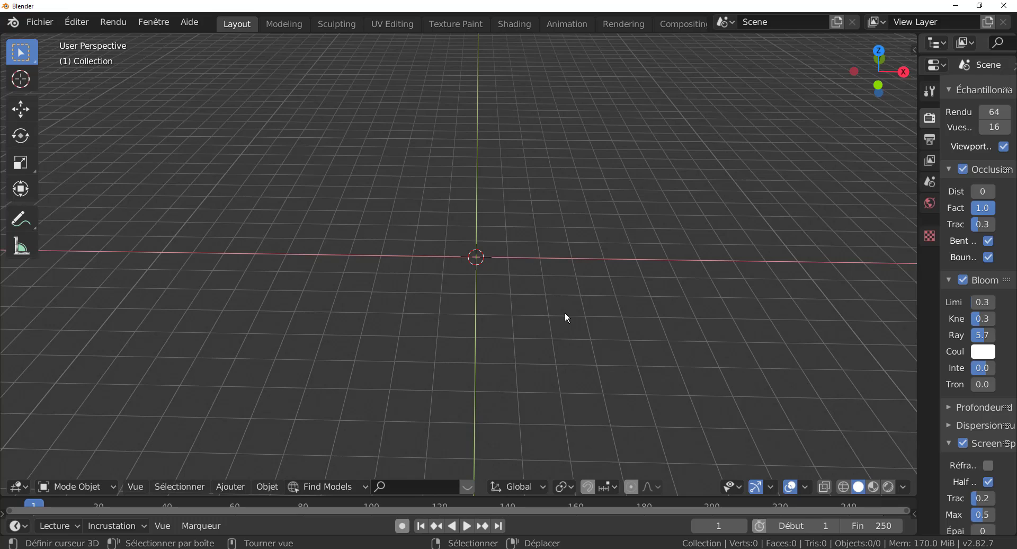
- Add a cube mesh at the world origin
left_click(229, 485)
mouse_move(234, 470)
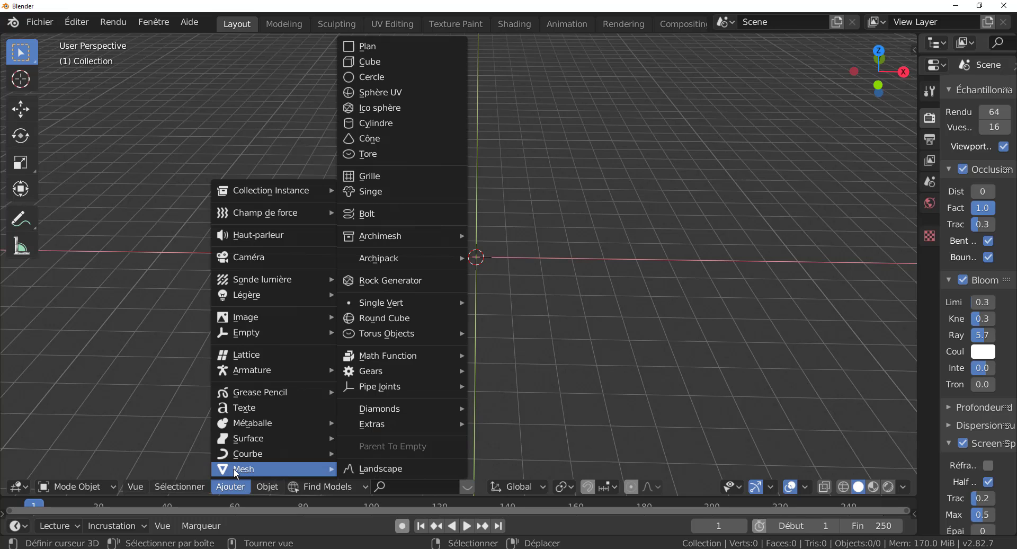
left_click(362, 60)
middle_click_drag(673, 332, 613, 371)
scroll(563, 386, "up", 4)
scroll(600, 383, "down", 3)
scroll(570, 357, "up", 2)
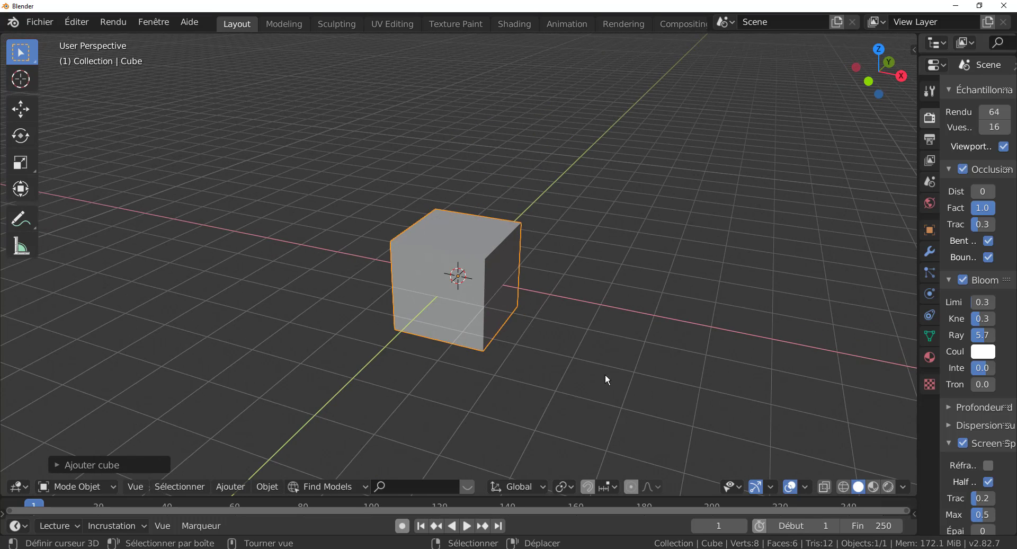
middle_click_drag(577, 379, 568, 356, "shift")
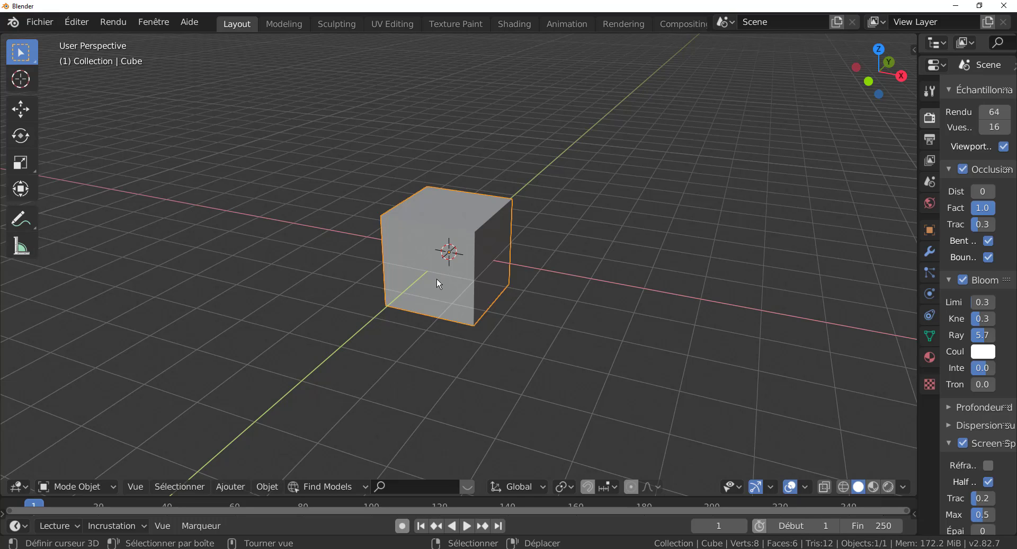
- Deselect the cube in Object Mode and select it again
left_click(72, 488)
left_click(69, 485)
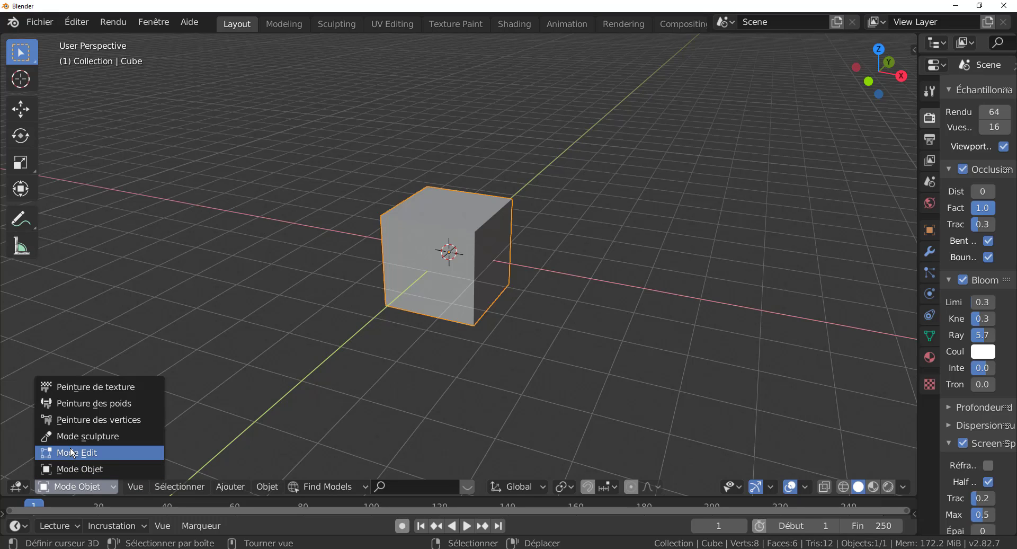
left_click(91, 469)
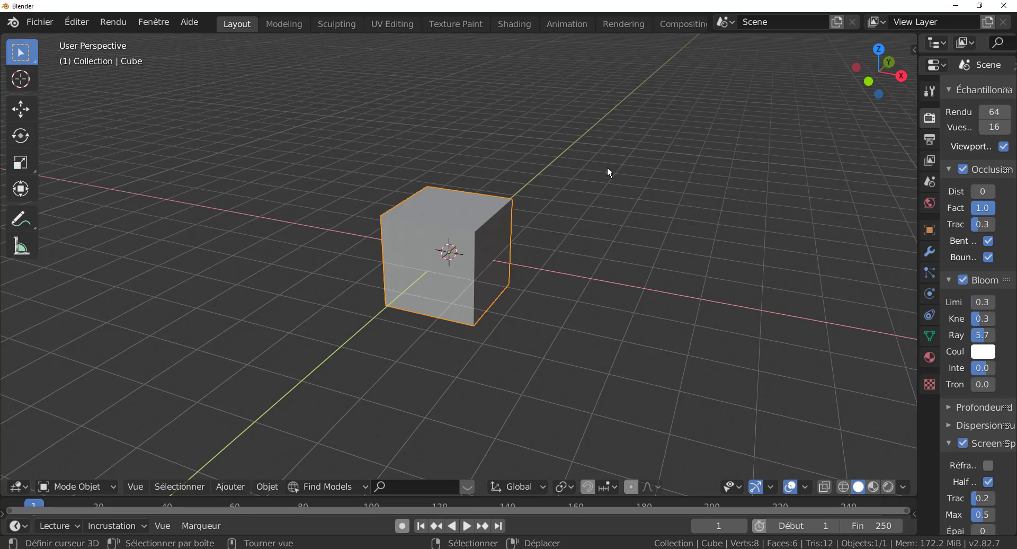
left_click(71, 486)
left_click(568, 299)
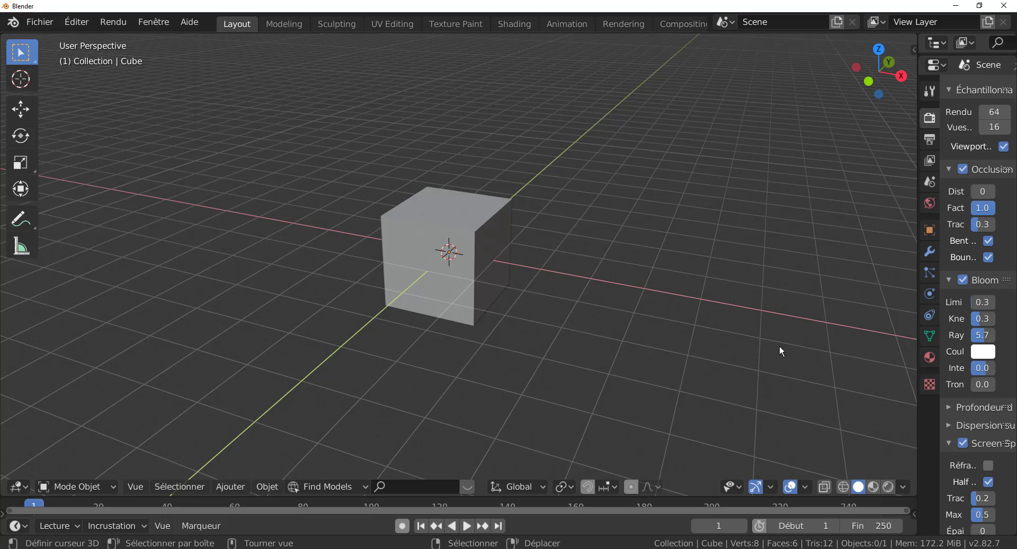
left_click(436, 233)
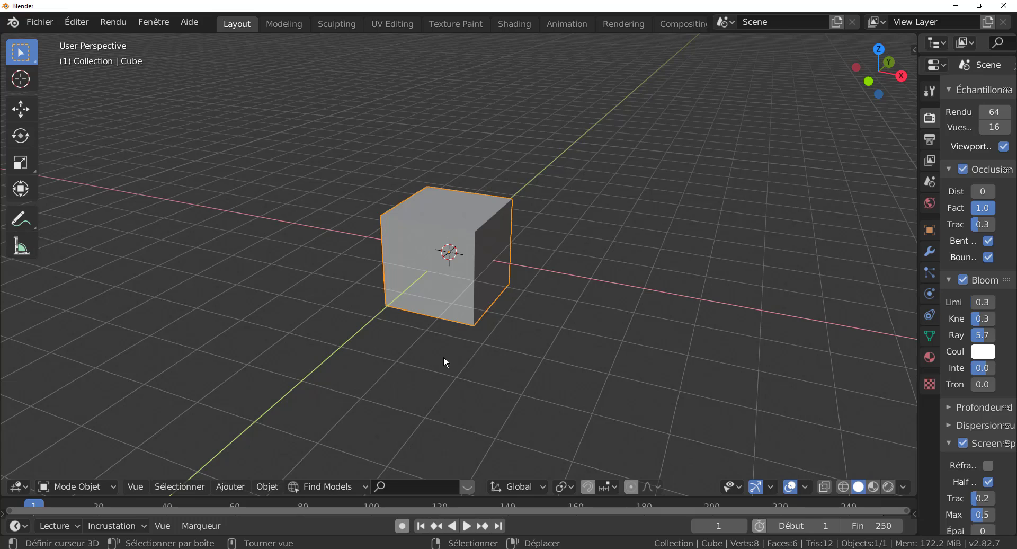
- Switch the selected cube to Edit Mode
middle_click_drag(528, 382, 538, 358, "shift")
scroll(696, 370, "up", 1)
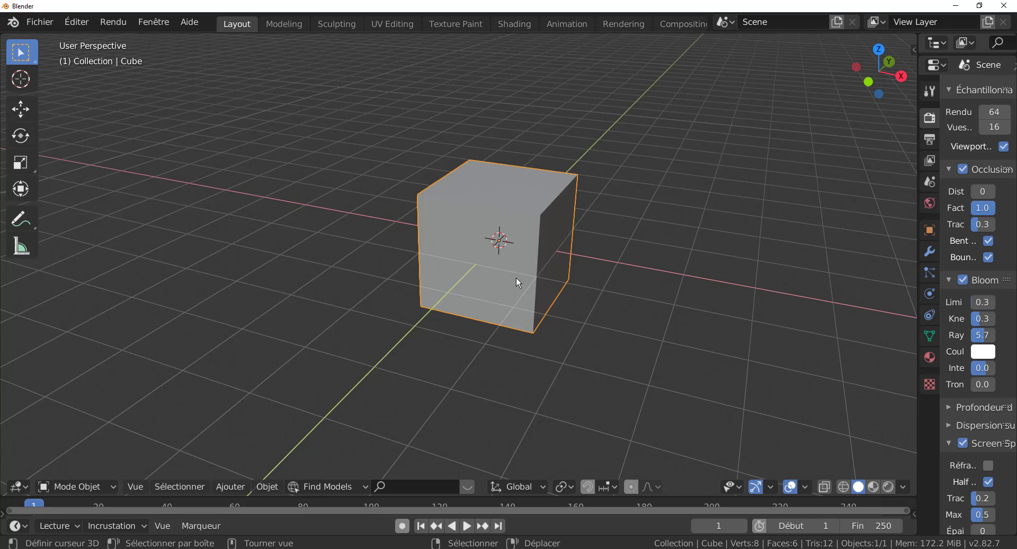
left_click(77, 487)
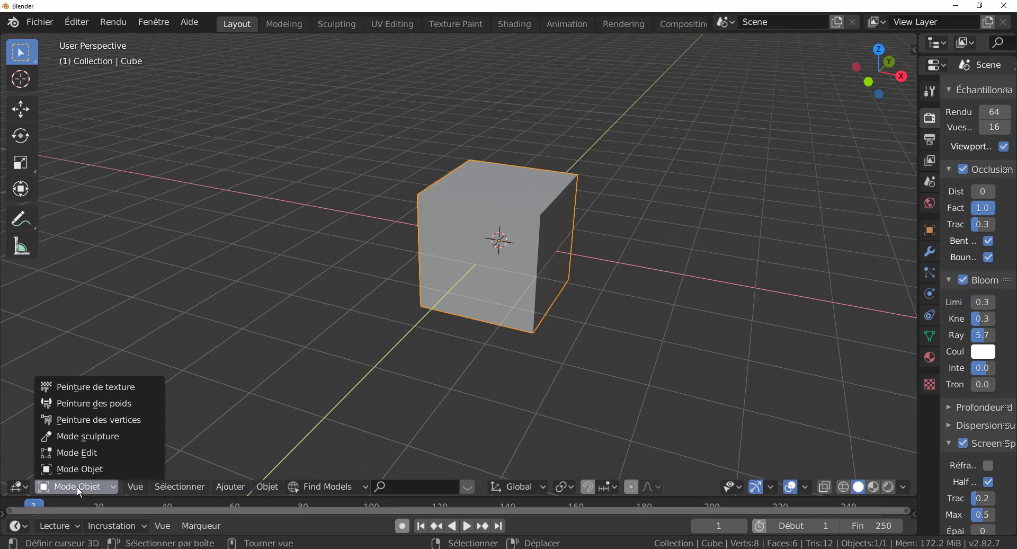
left_click(80, 452)
middle_click_drag(375, 388, 449, 392)
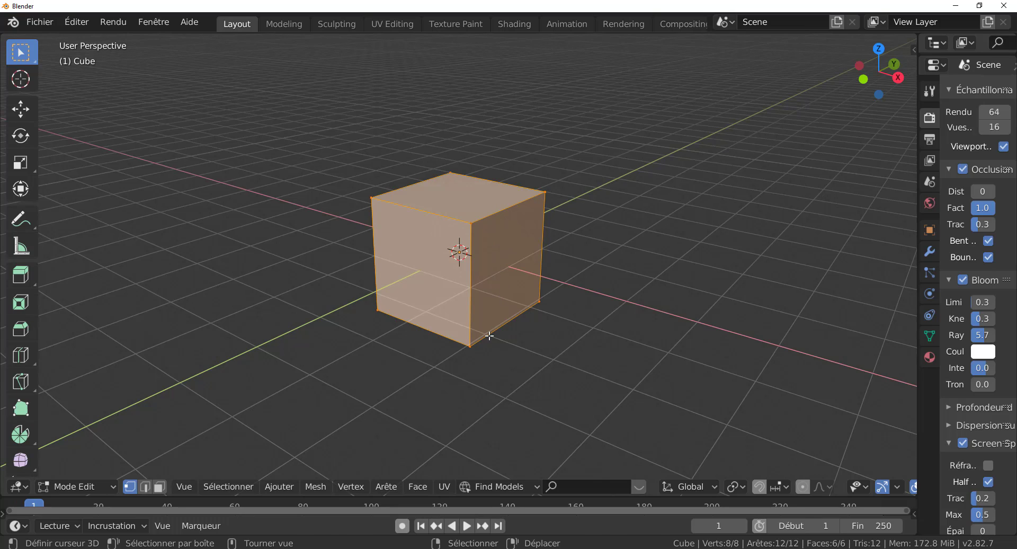
key("s")
key("z")
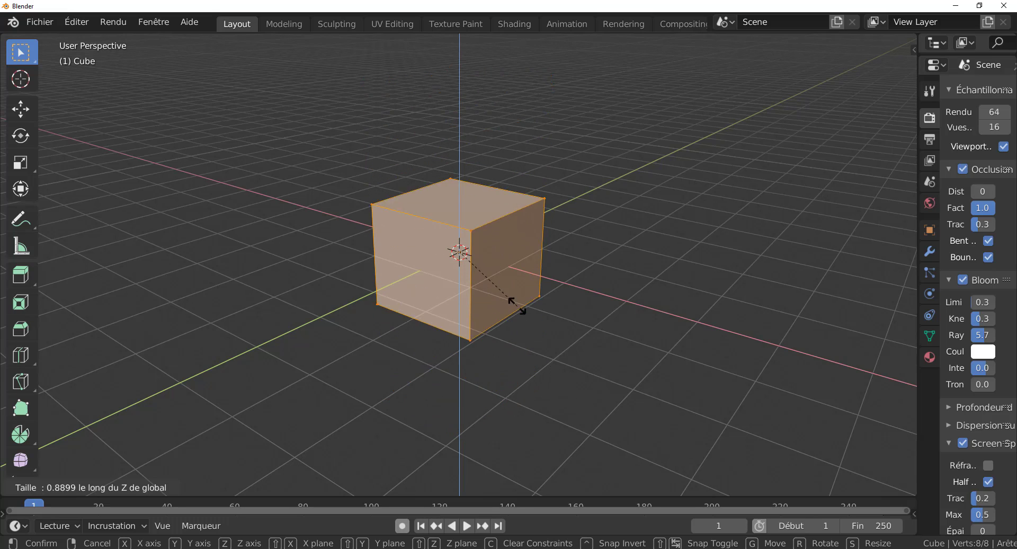
key("Escape")
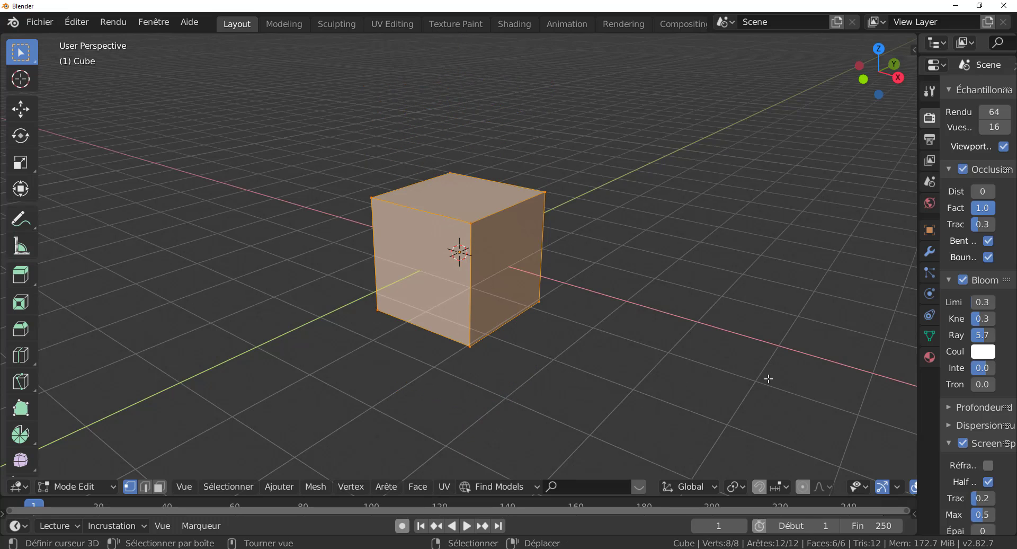
- Flatten the cube by scaling its whole mesh along the Z axis to less than half its height
key("s")
key("z")
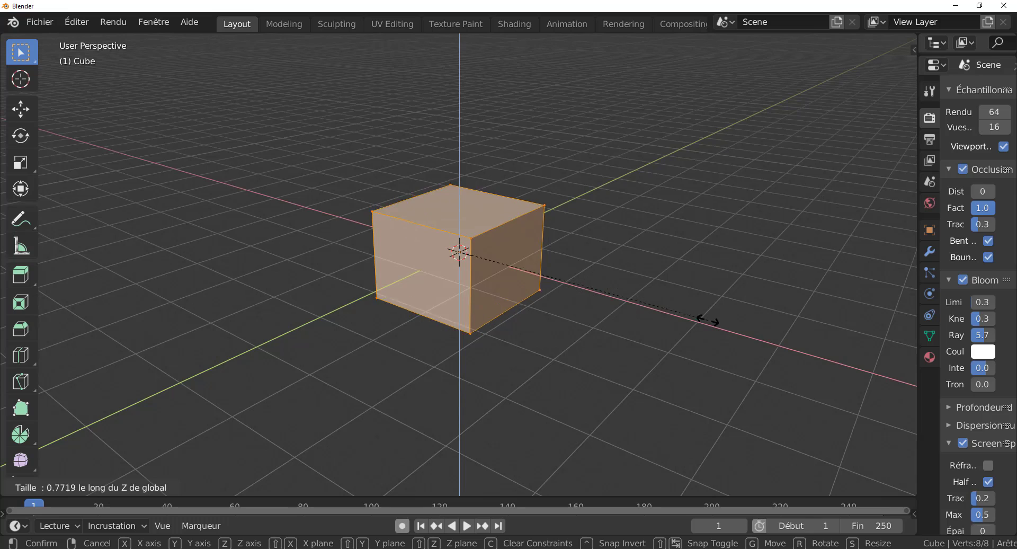
left_click(602, 267)
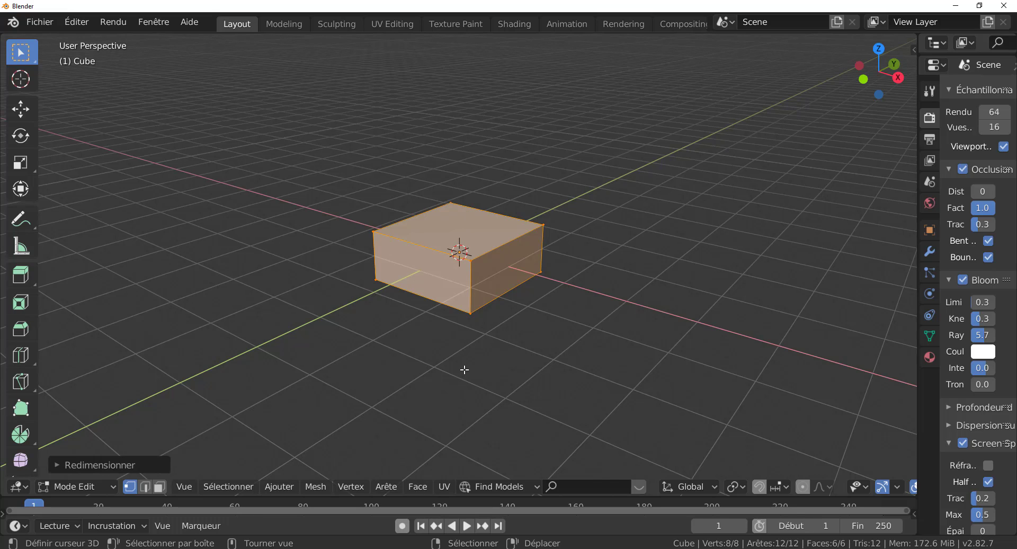
- Stretch the flattened block along the X axis to roughly three times its length and return to Object Mode
middle_click_drag(465, 368, 491, 377)
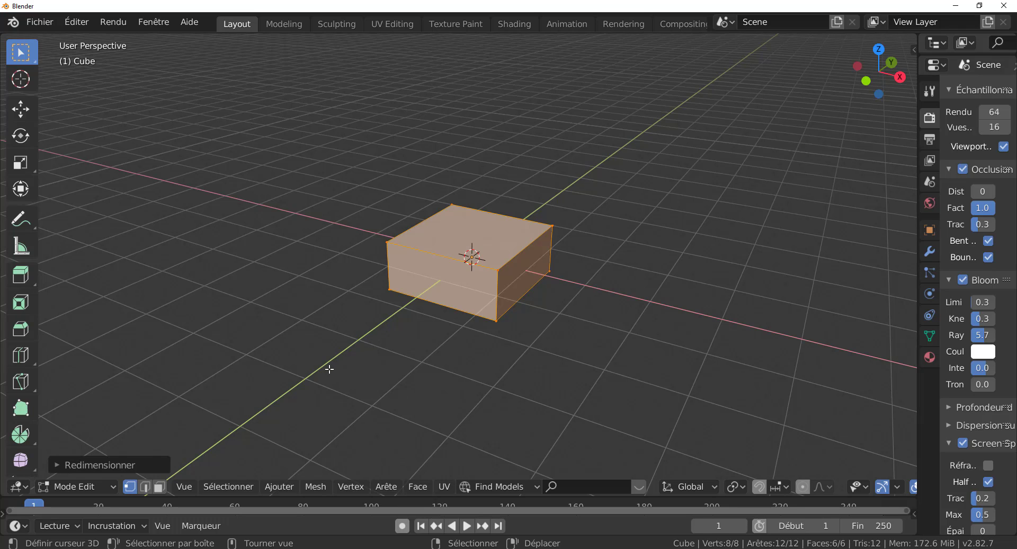
middle_click_drag(407, 393, 452, 395)
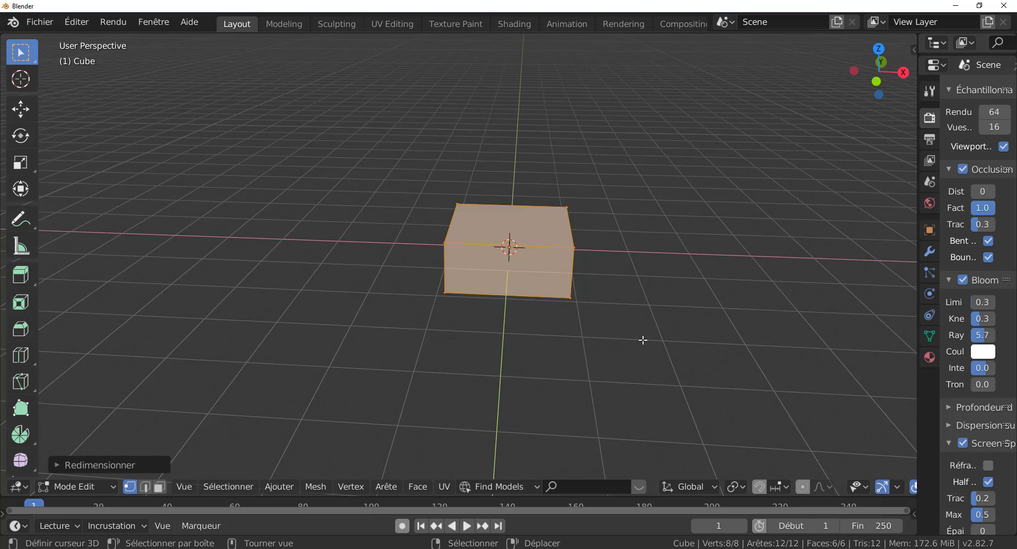
middle_click_drag(591, 340, 589, 363)
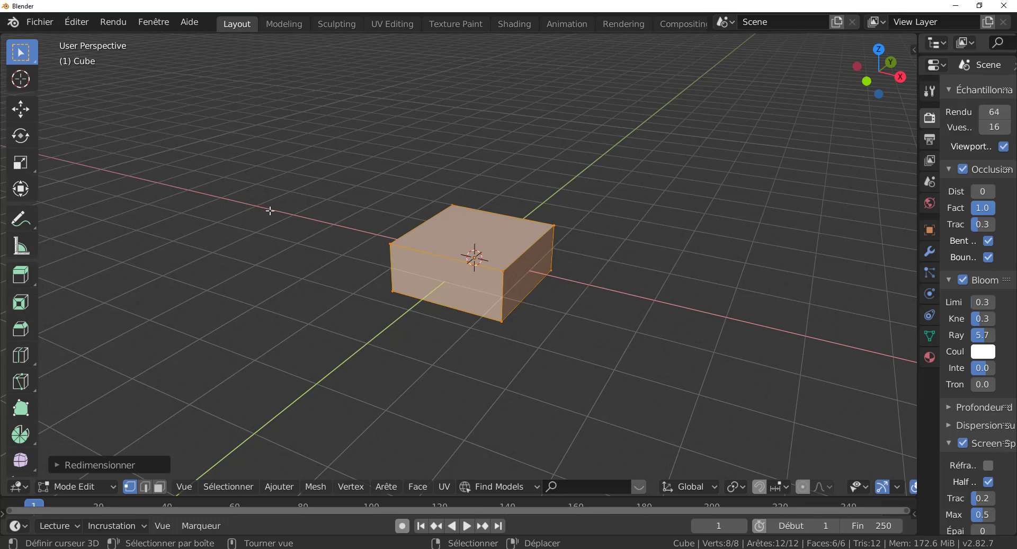
key("s")
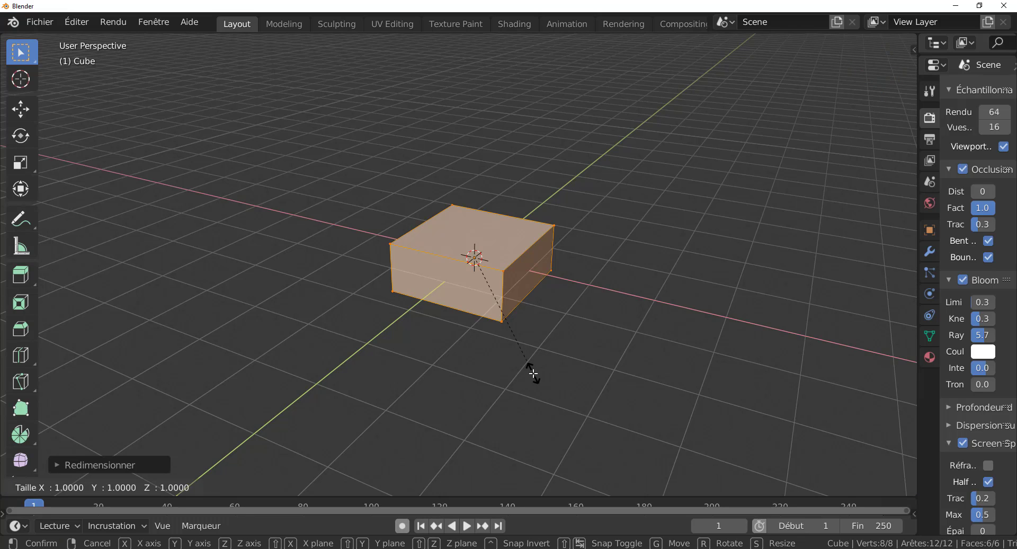
key("x")
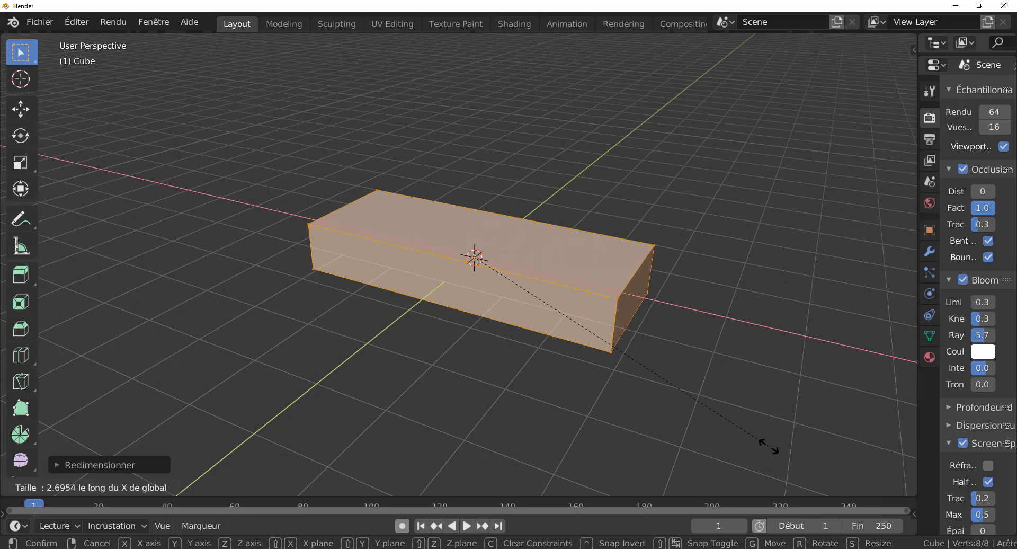
left_click(841, 466)
middle_click_drag(609, 328, 663, 411)
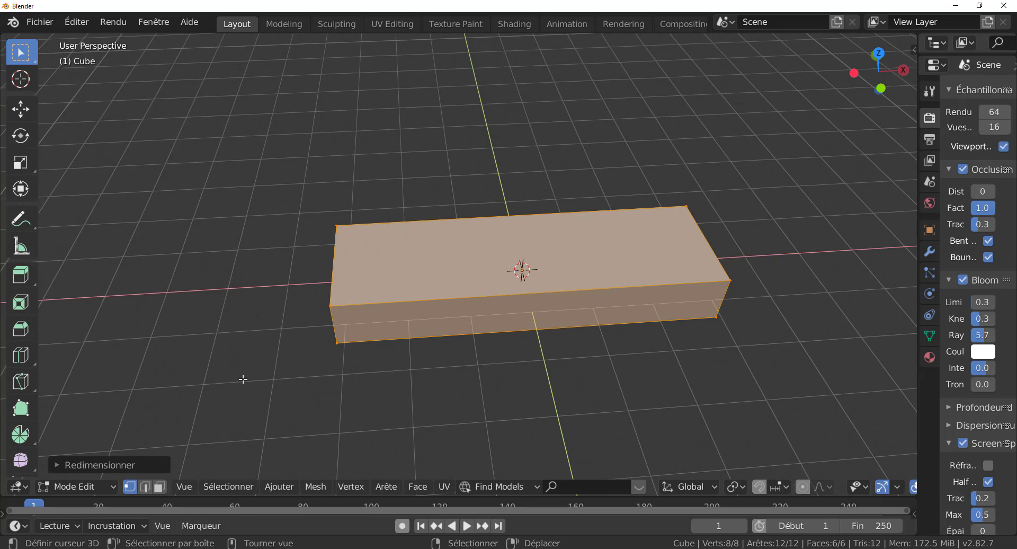
key("Tab")
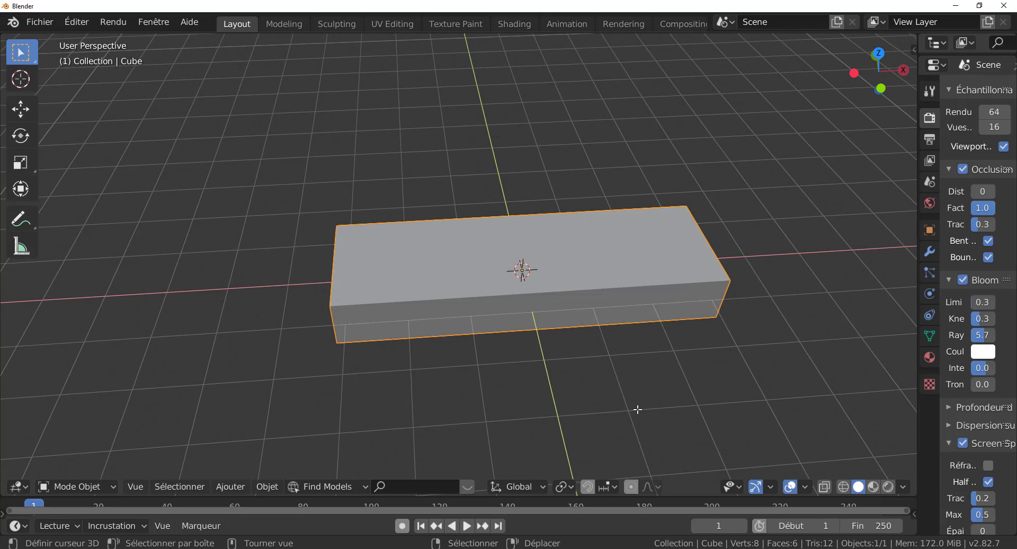
middle_click_drag(673, 384, 465, 431)
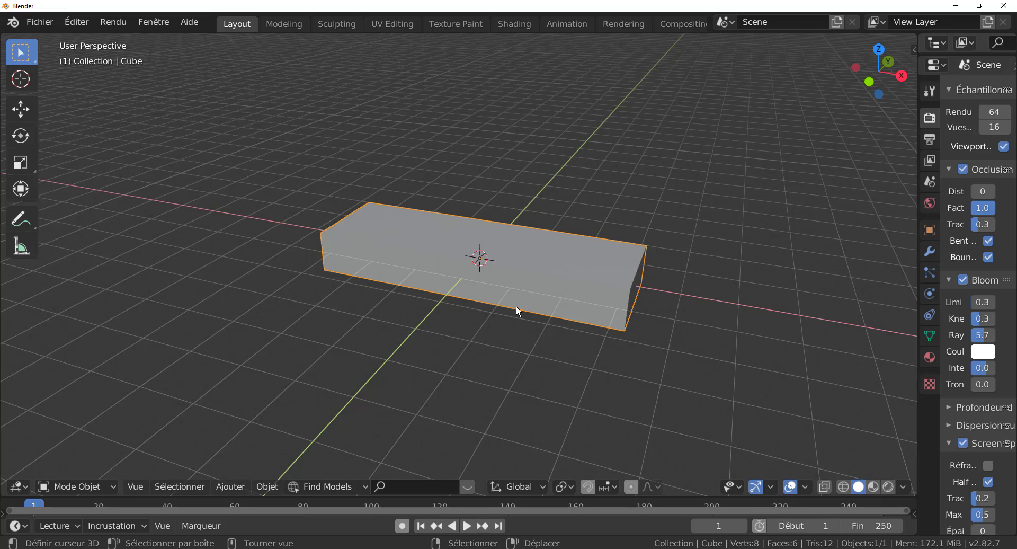
- Open the block in Edit Mode with face selection active and select its top face
key("Tab")
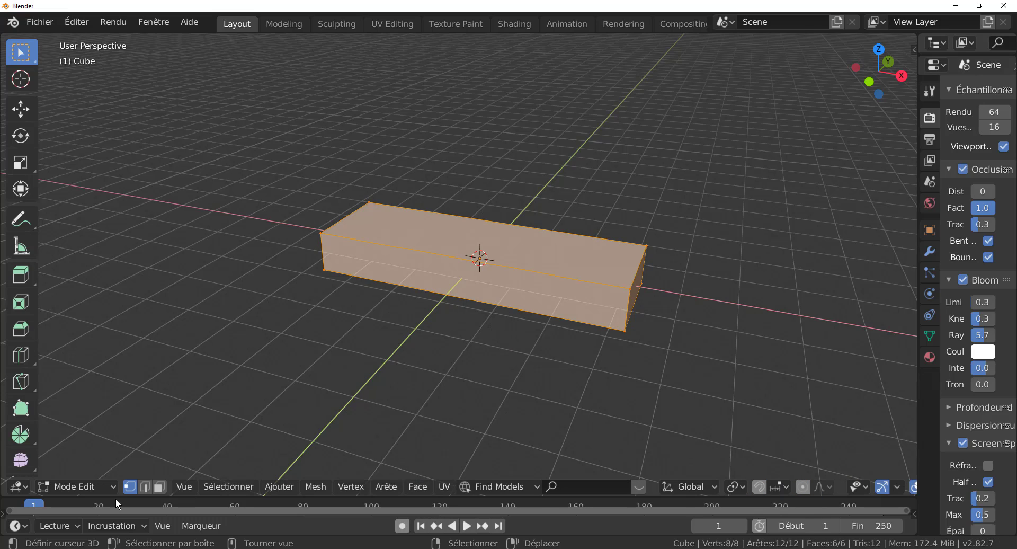
left_click(145, 486)
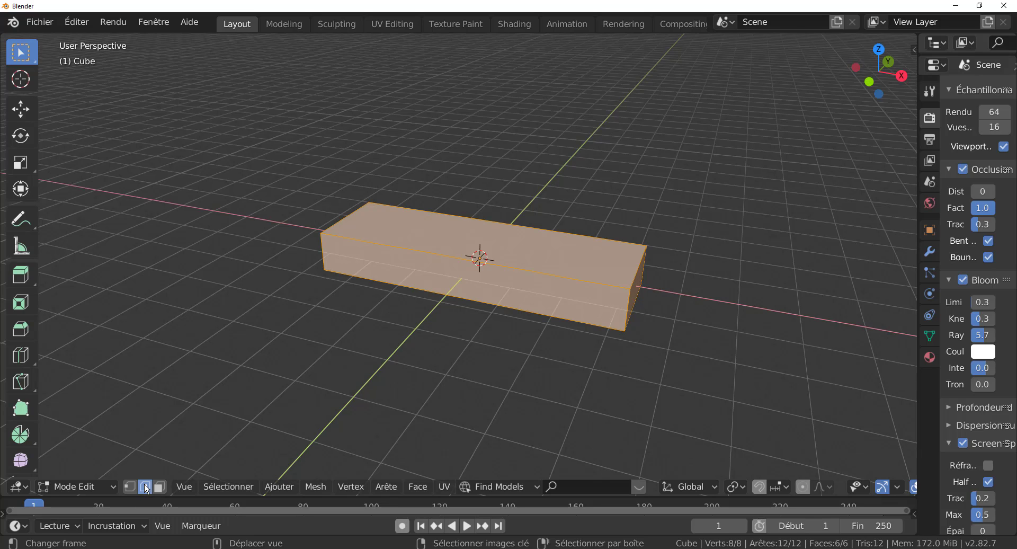
left_click(159, 486)
left_click(501, 245)
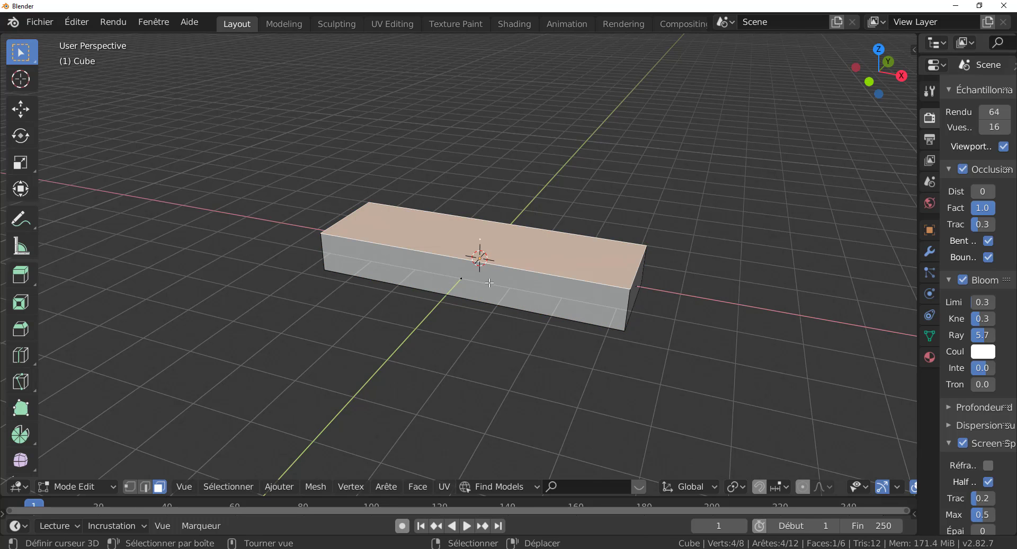
middle_click_drag(473, 328, 378, 368)
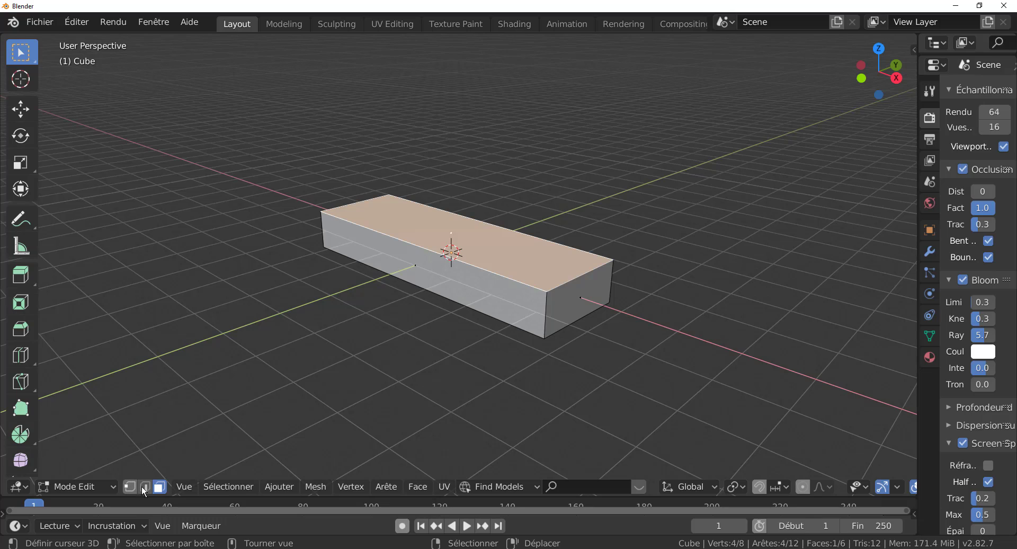
- Switch to edge selection and select the block's long edges one after another, ending with the lower front edge
left_click(144, 486)
left_click(480, 272)
left_click(556, 239)
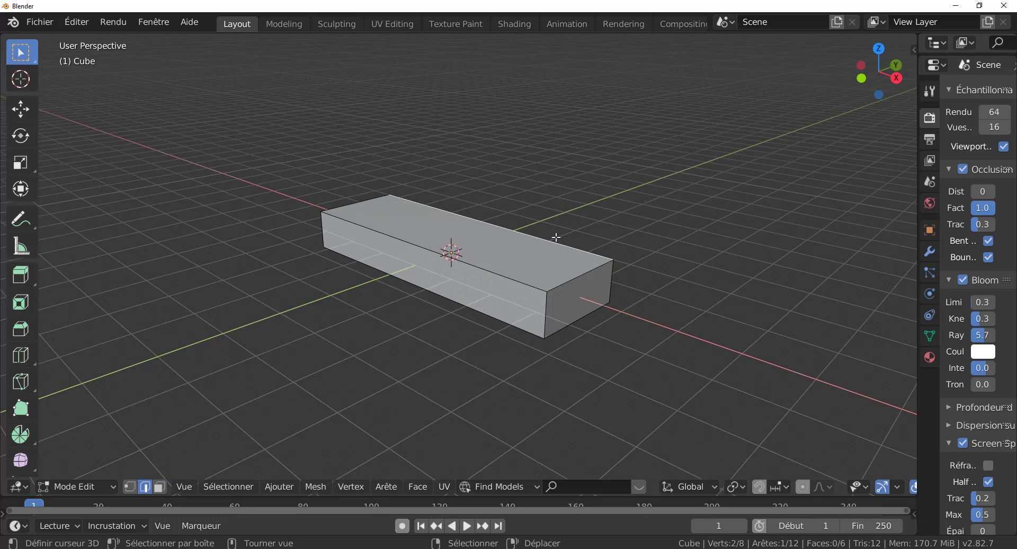
left_click(424, 290)
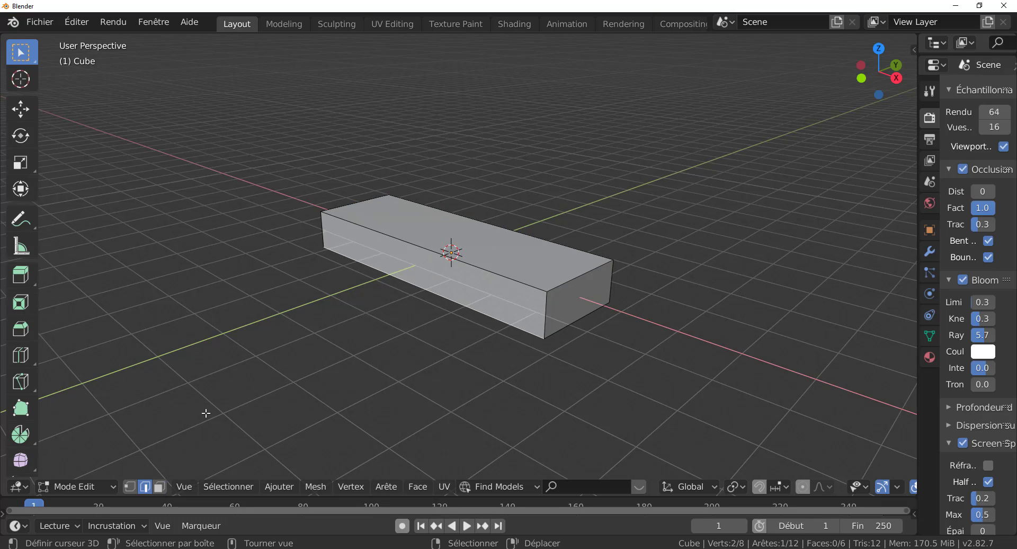
- Switch to vertex selection and select individual corners at the block's +X end, ending with the lower front corner
left_click(125, 488)
scroll(483, 402, "up", 3)
left_click(604, 324)
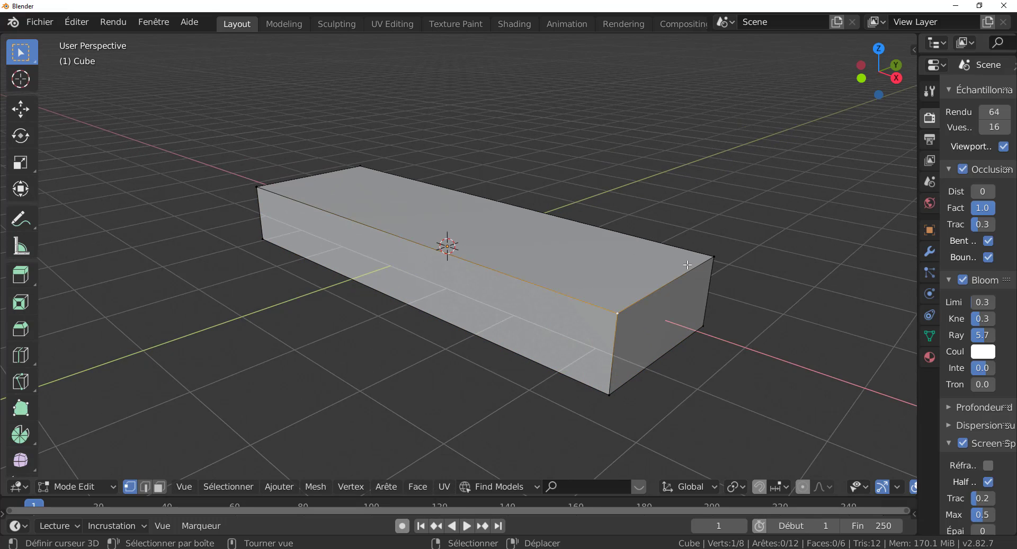
left_click(710, 265)
left_click(712, 324)
left_click(651, 381)
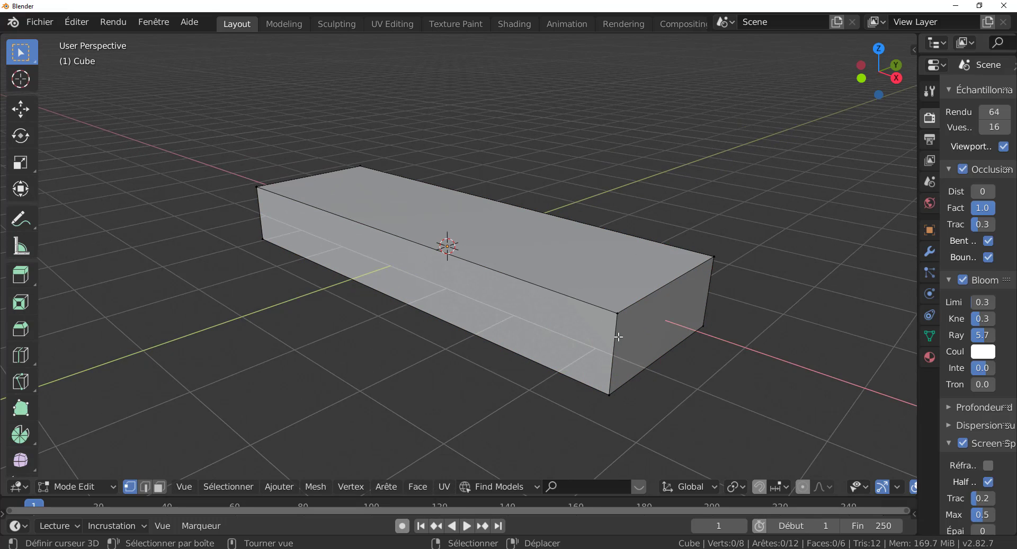
left_click(603, 393)
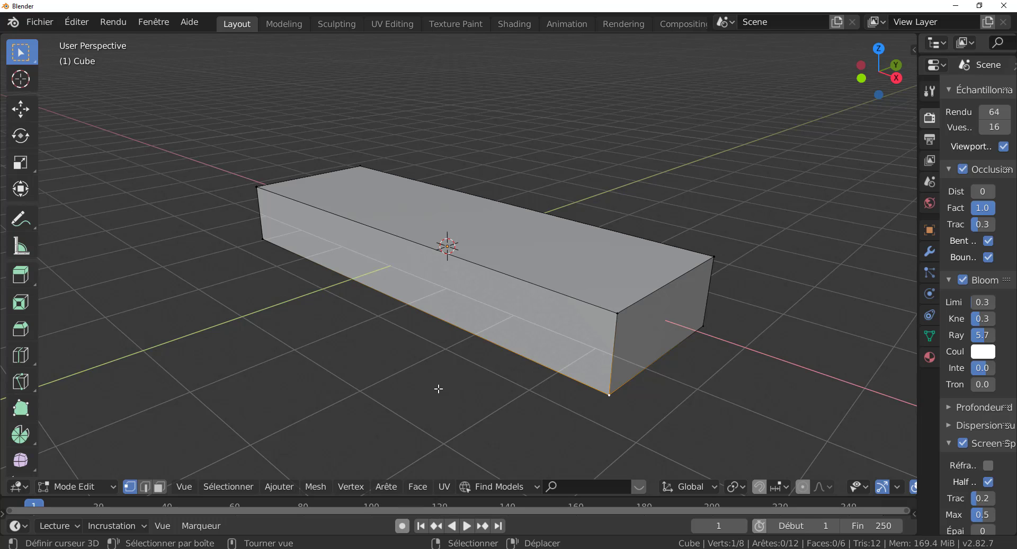
scroll(488, 364, "down", 1)
mouse_move(497, 356)
middle_mouse_down()
mouse_move(520, 356)
mouse_move(509, 352)
middle_mouse_up()
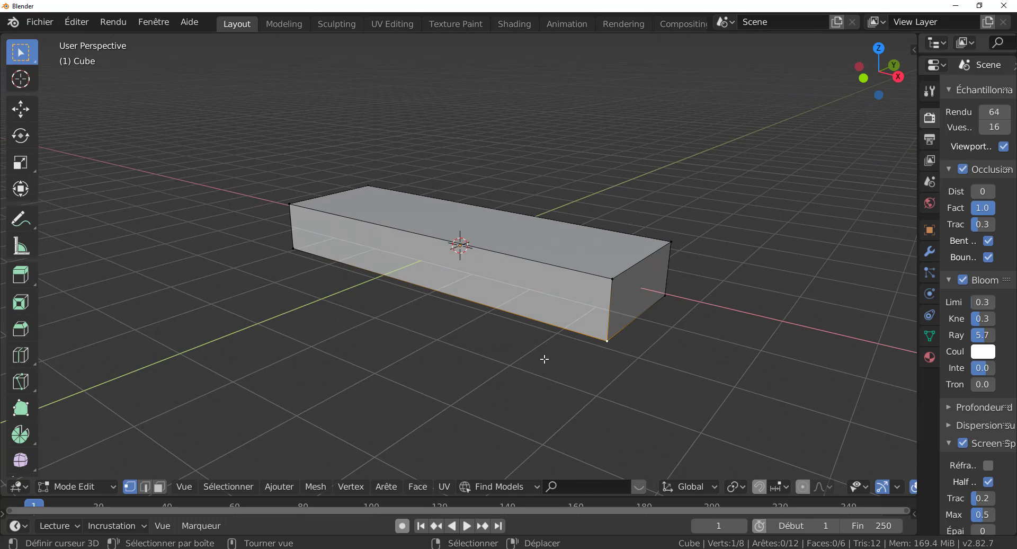
- Toggle between Object and Edit Mode, selecting individual upper corner vertices of the block before returning to Object Mode
key("Tab")
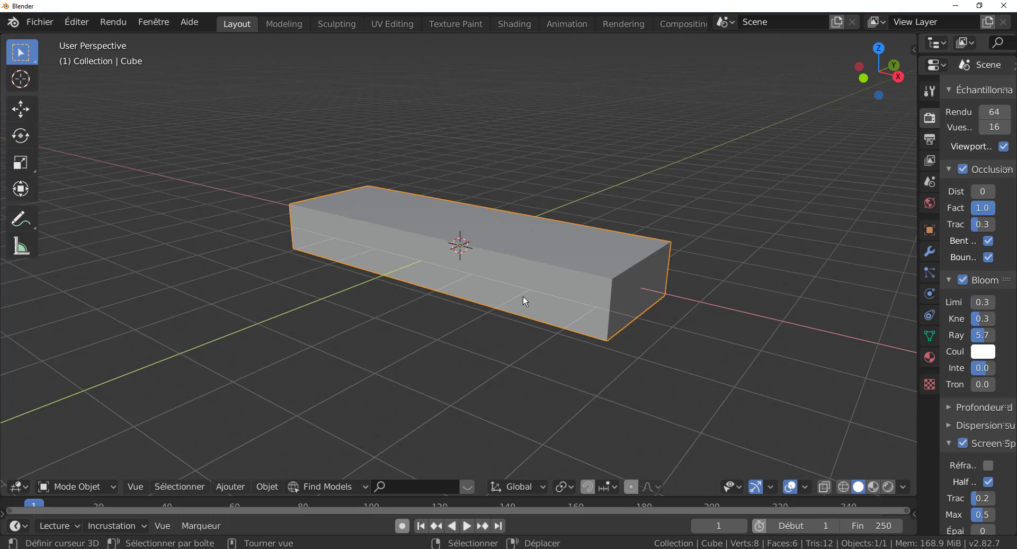
key("Tab")
left_click(627, 270)
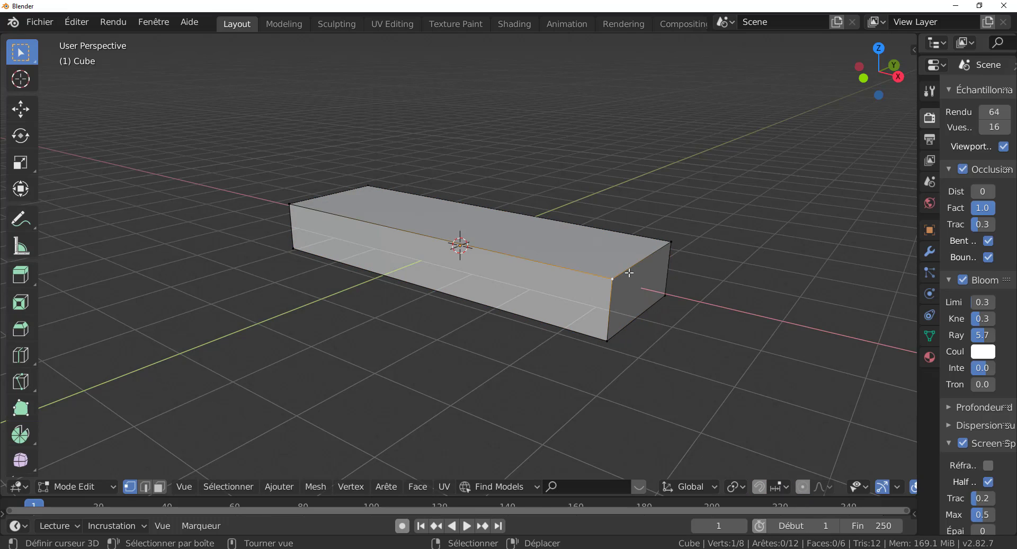
left_click(666, 247)
left_click(618, 295)
left_click(314, 201)
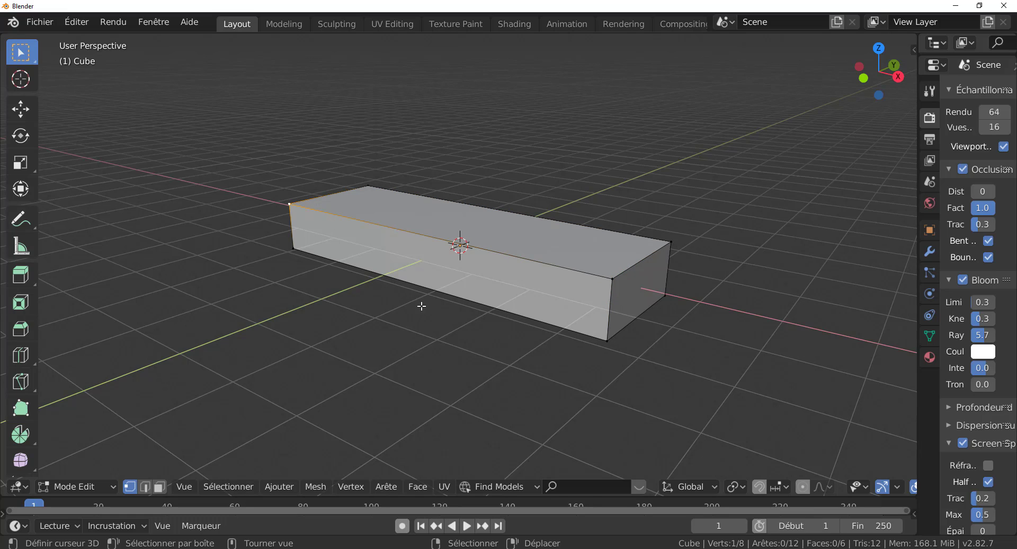
key("Tab")
- Add a text object at the 3D cursor and isolate it from the block in local view
left_click(223, 487)
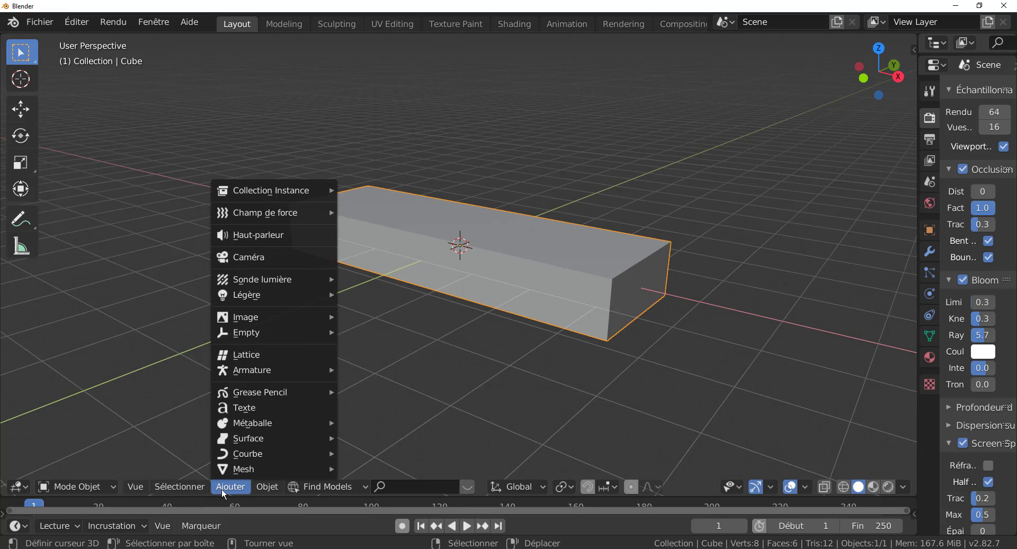
left_click(238, 407)
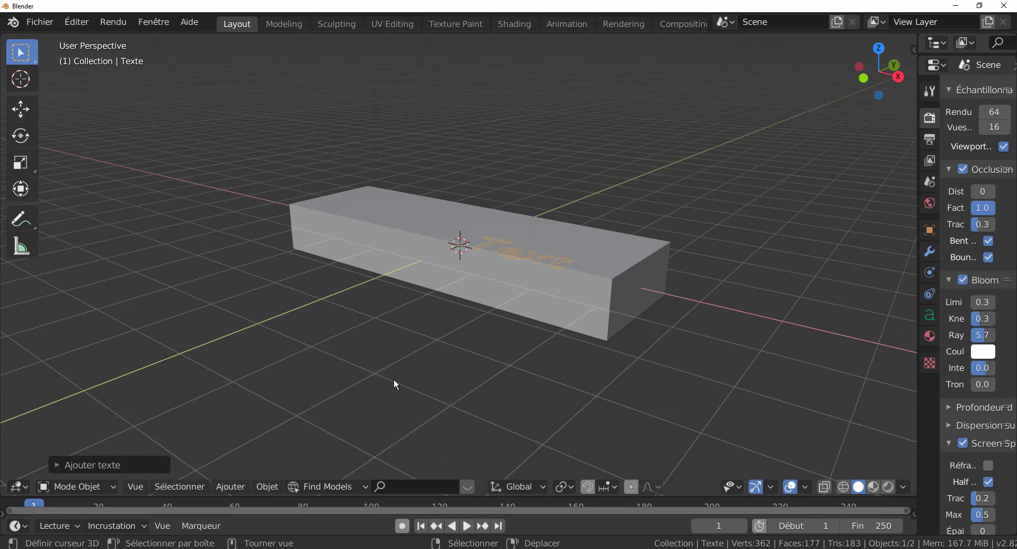
middle_click_drag(395, 384, 503, 373)
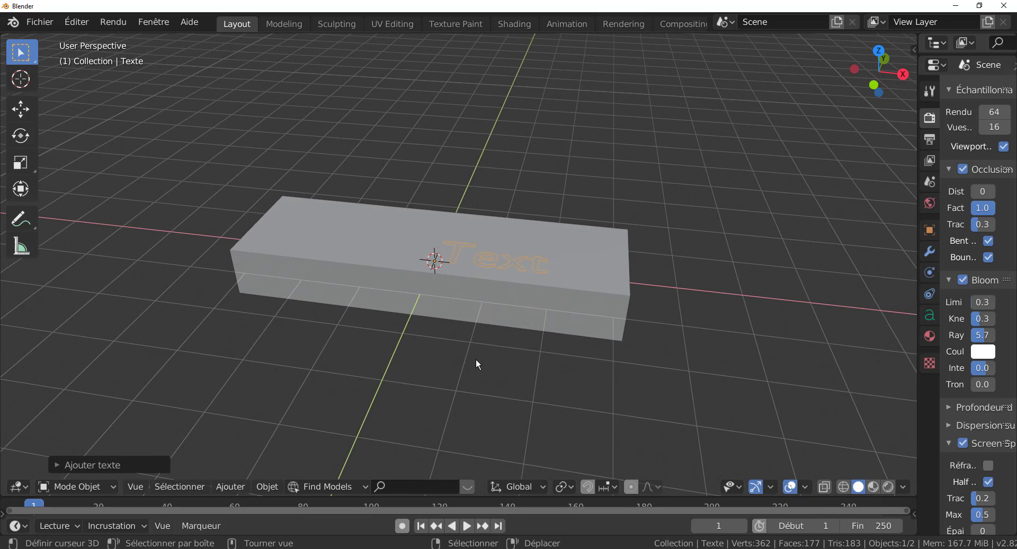
scroll(479, 362, "up", 3)
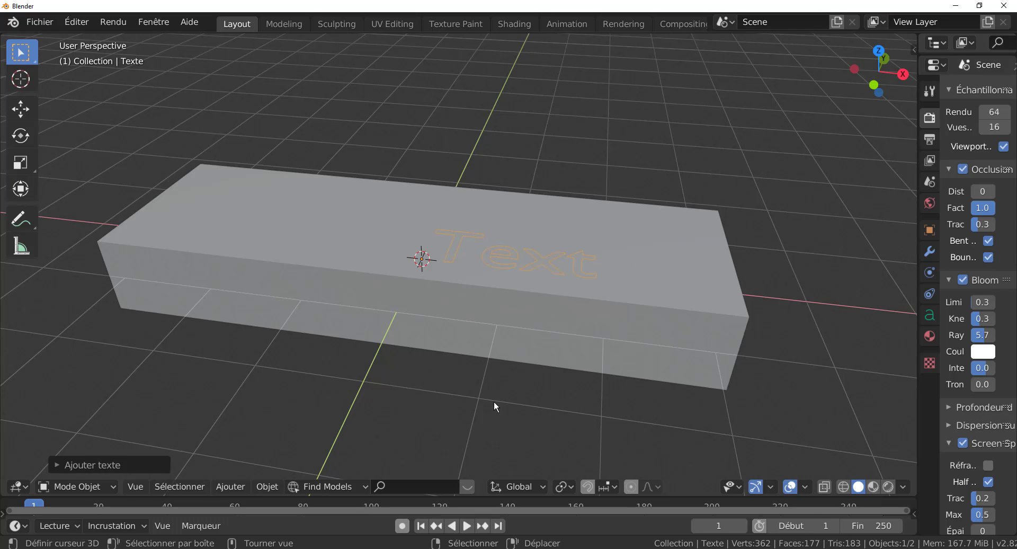
key("KP_Divide")
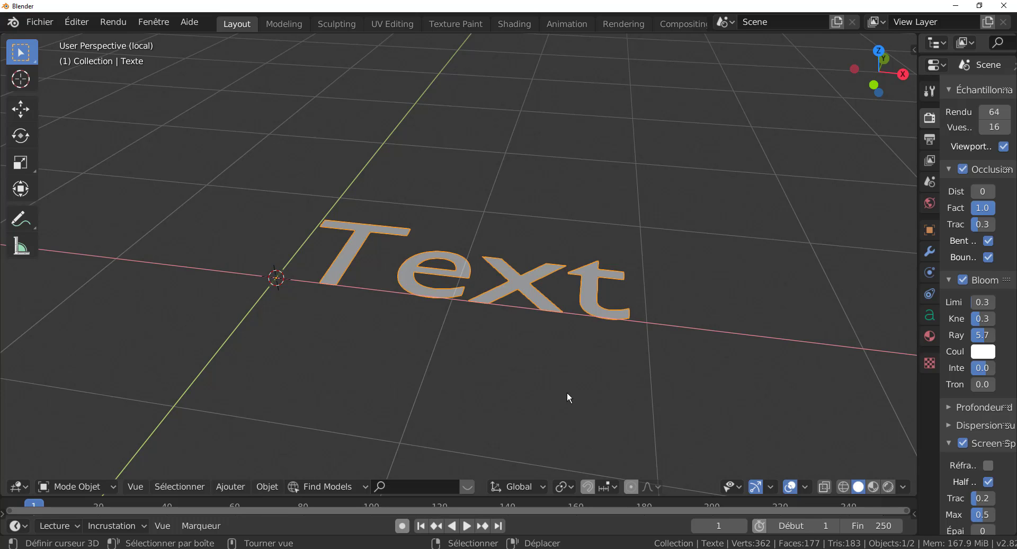
middle_click_drag(567, 394, 532, 378)
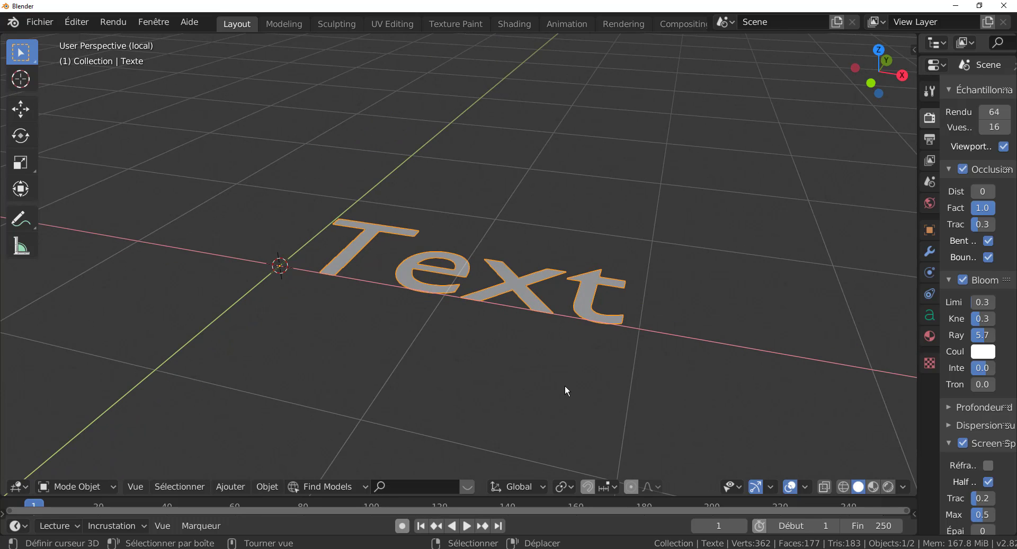
- Edit the text object and replace its default wording with "TEXTE FRANCAIS"
key("Tab")
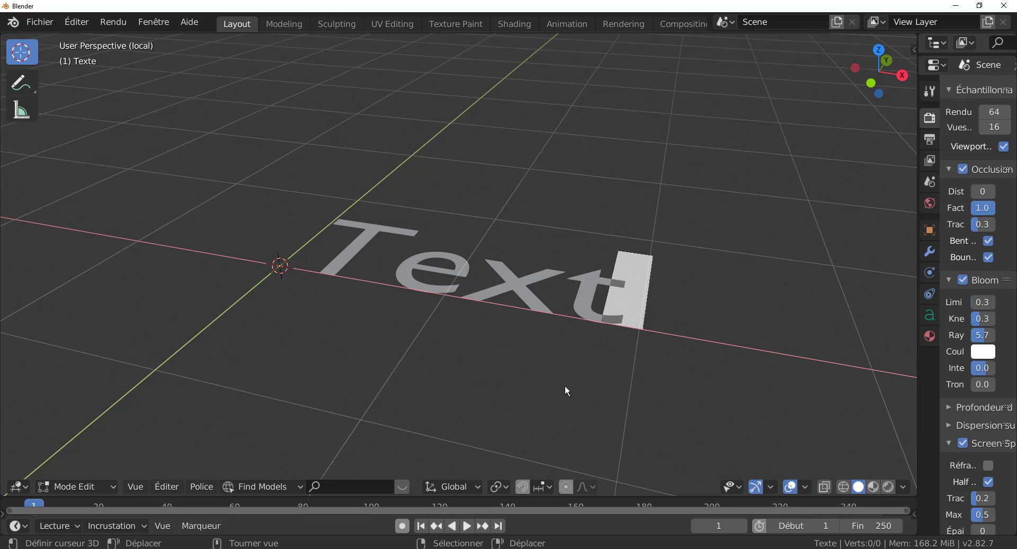
key("BackSpace")
key("BackSpace")
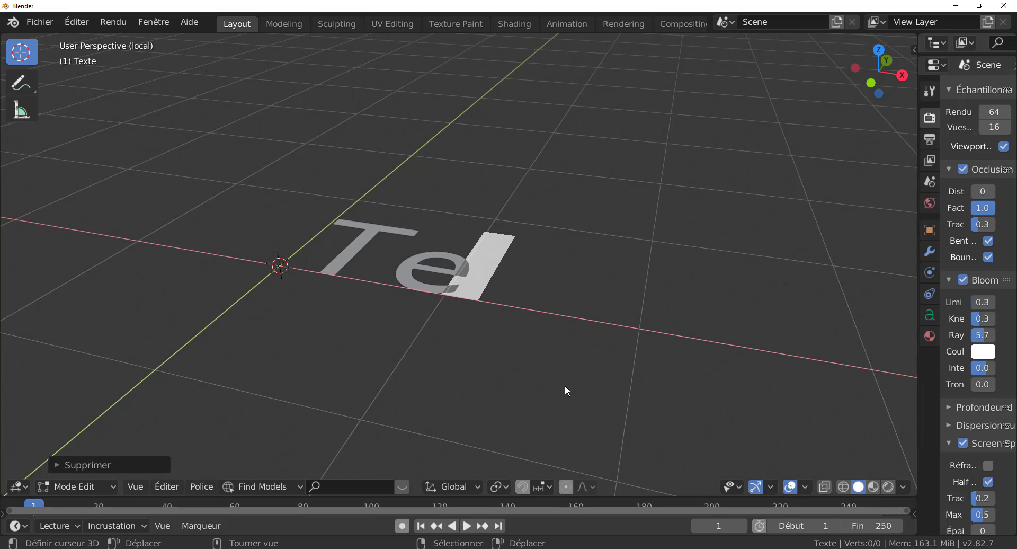
key("BackSpace")
key("BackSpace")
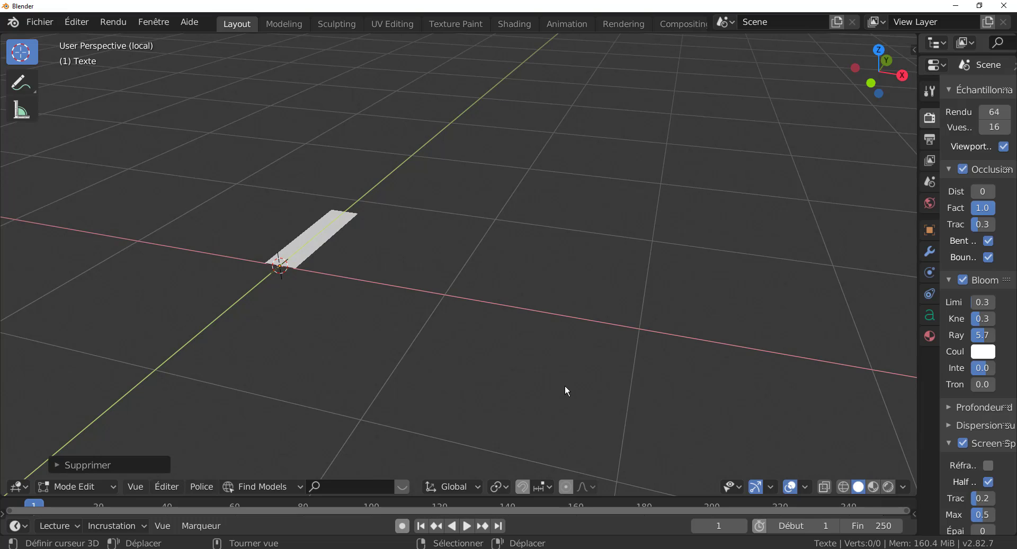
type("TEXTE")
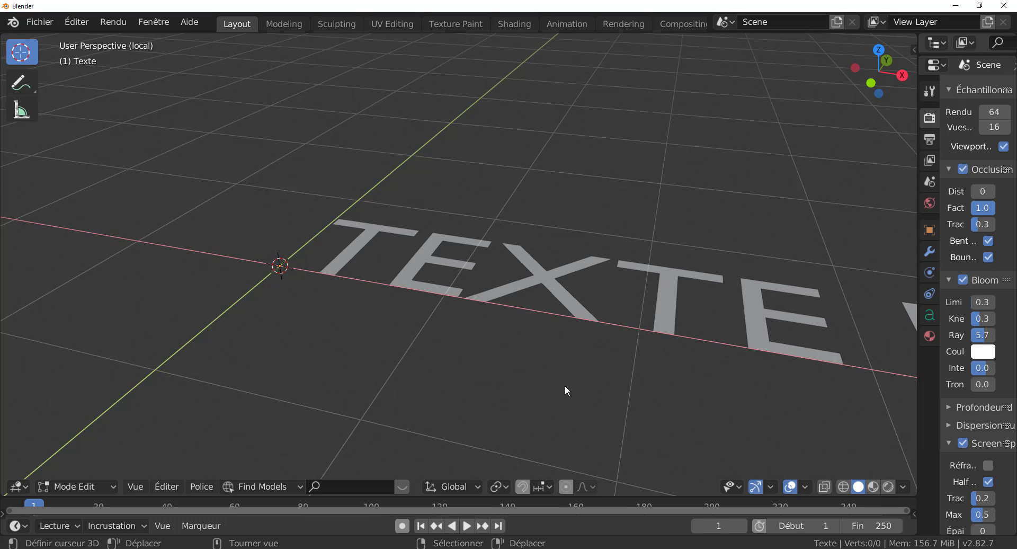
scroll(565, 388, "down", 8)
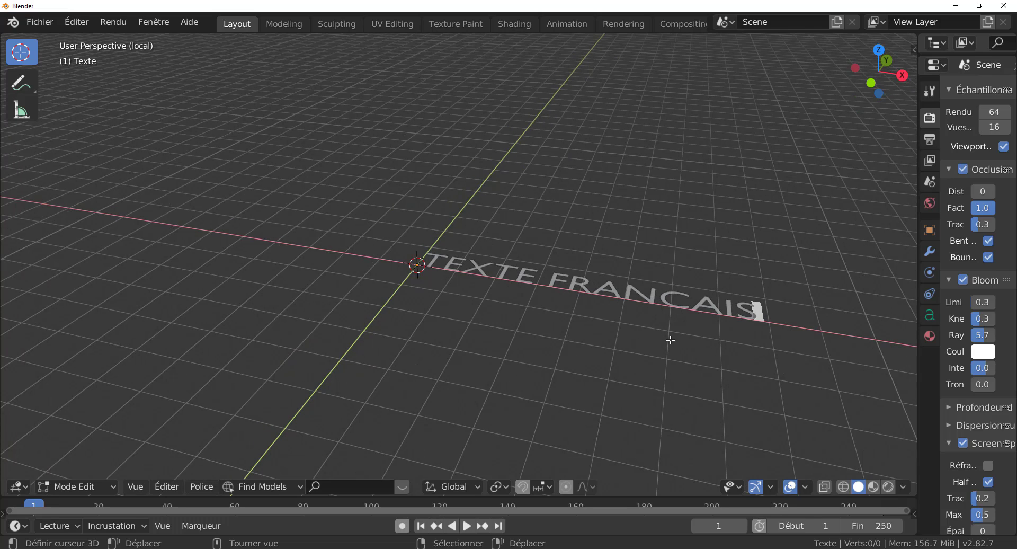
- Try to replace the C in "FRANCAIS" with a ç, then remove the inserted character
key("Left")
key("Left")
key("Left")
key("Left")
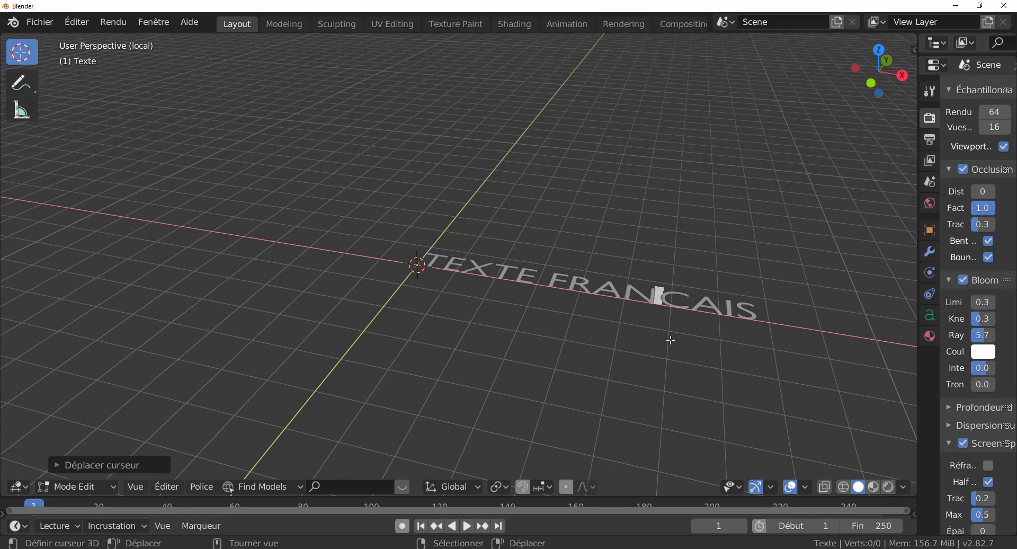
key("Delete")
type("9")
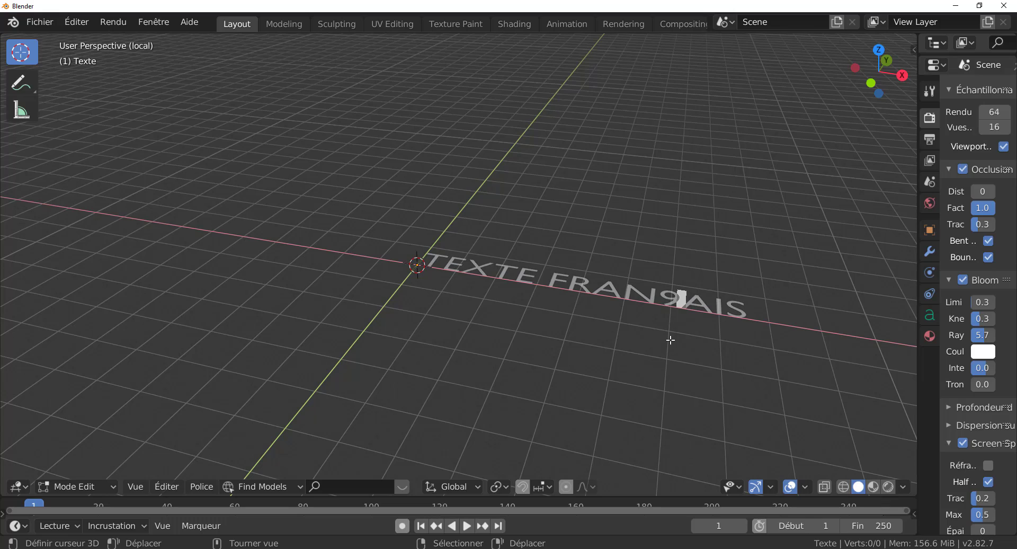
key("BackSpace")
type("ç")
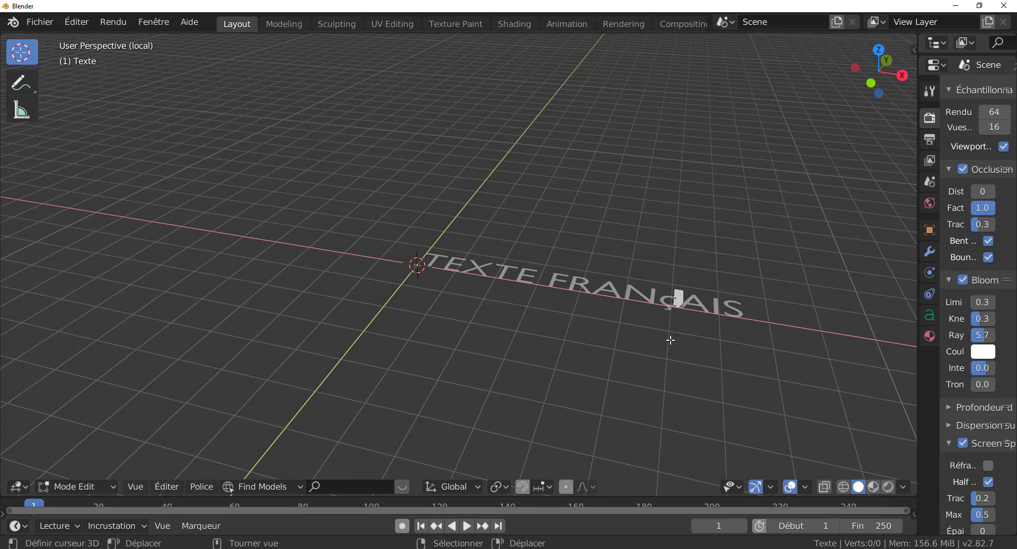
key("BackSpace")
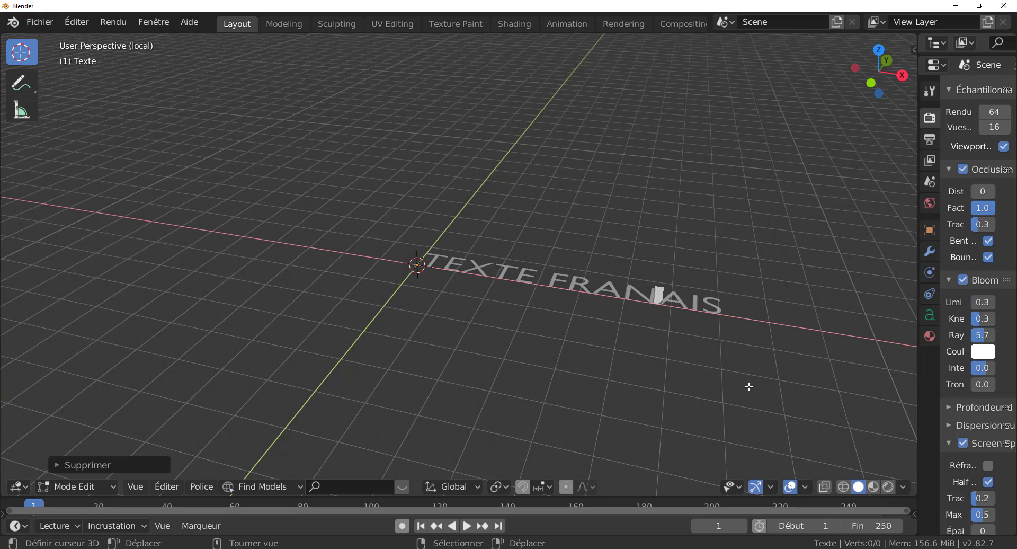
- Replace the whole wording of the text object with "Texte français" and return to Object Mode
key("Right")
key("Right")
key("Right")
key("BackSpace")
key("BackSpace")
key("BackSpace")
key("BackSpace")
key("BackSpace")
key("BackSpace")
key("BackSpace")
key("BackSpace")
key("BackSpace")
key("BackSpace")
key("BackSpace")
key("BackSpace")
key("BackSpace")
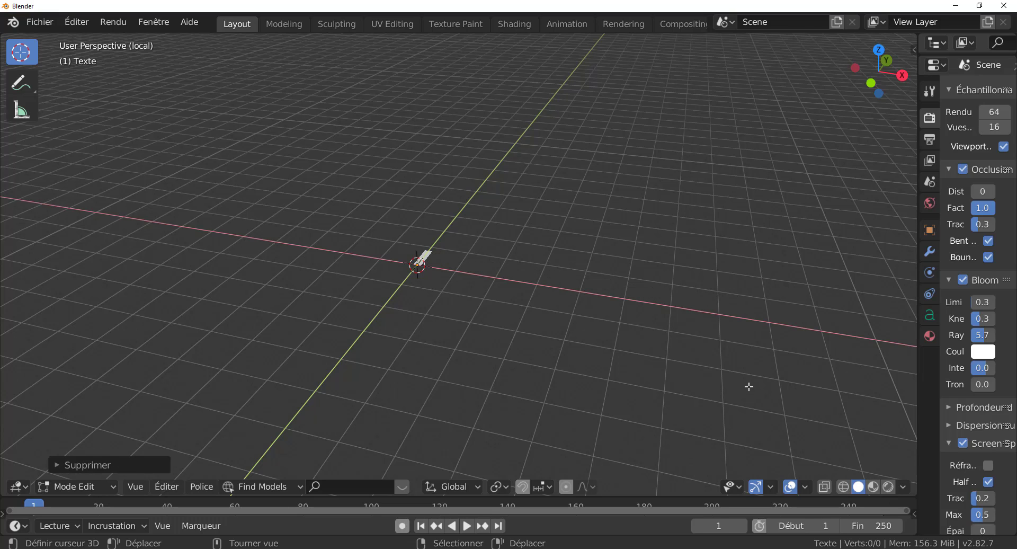
type("T")
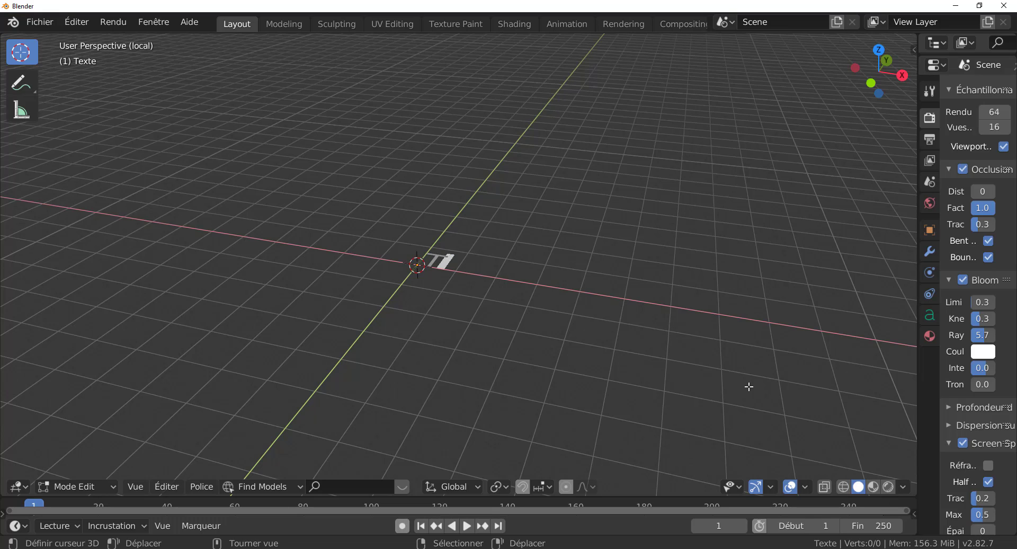
type("Eexte fr")
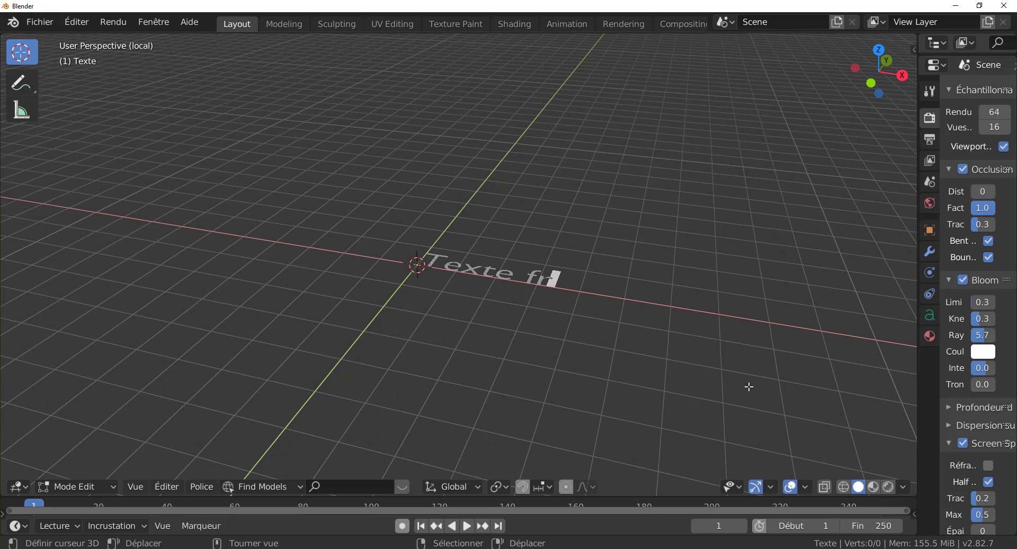
type("ançai")
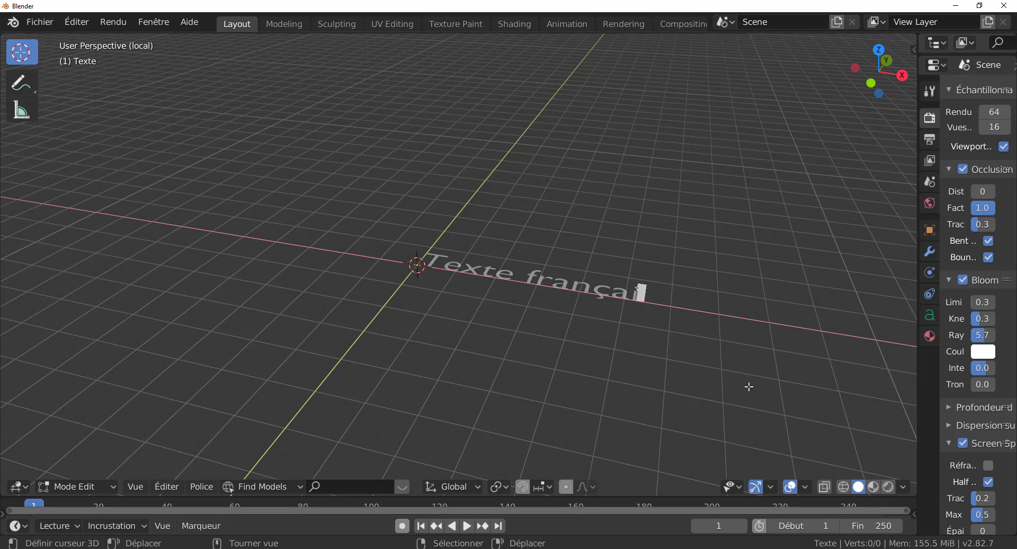
type("s")
middle_click_drag(751, 375, 715, 406)
scroll(719, 404, "up", 2)
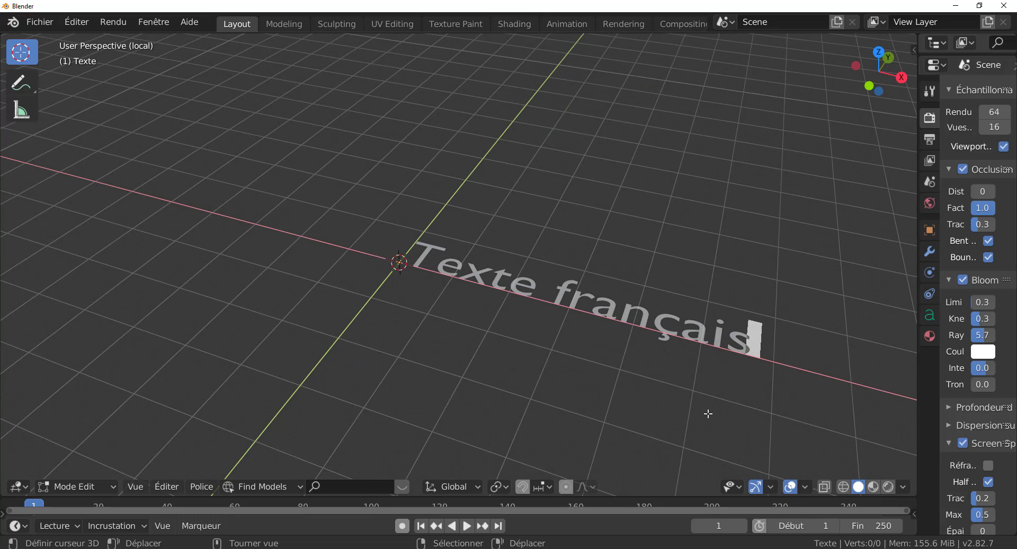
key("Tab")
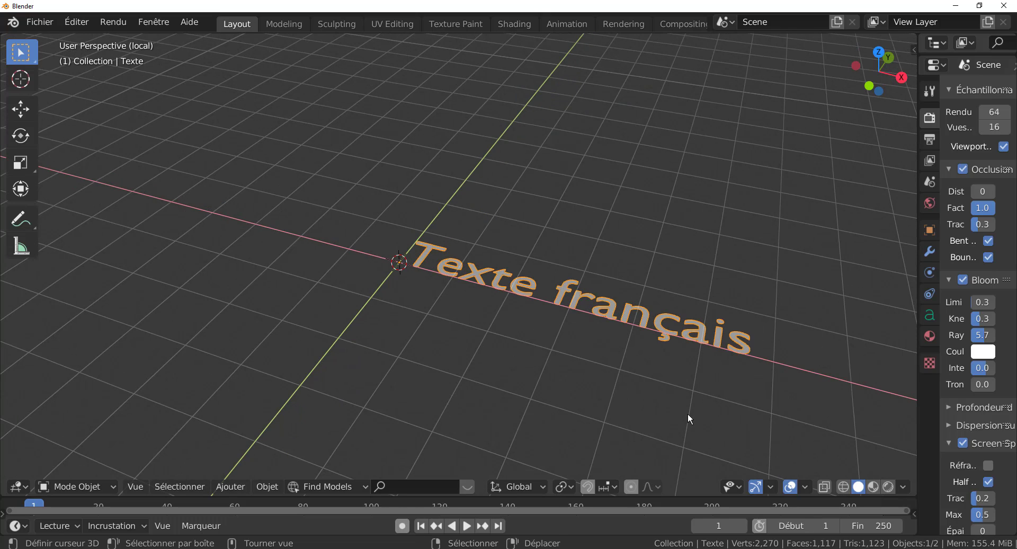
middle_click_drag(673, 421, 628, 385)
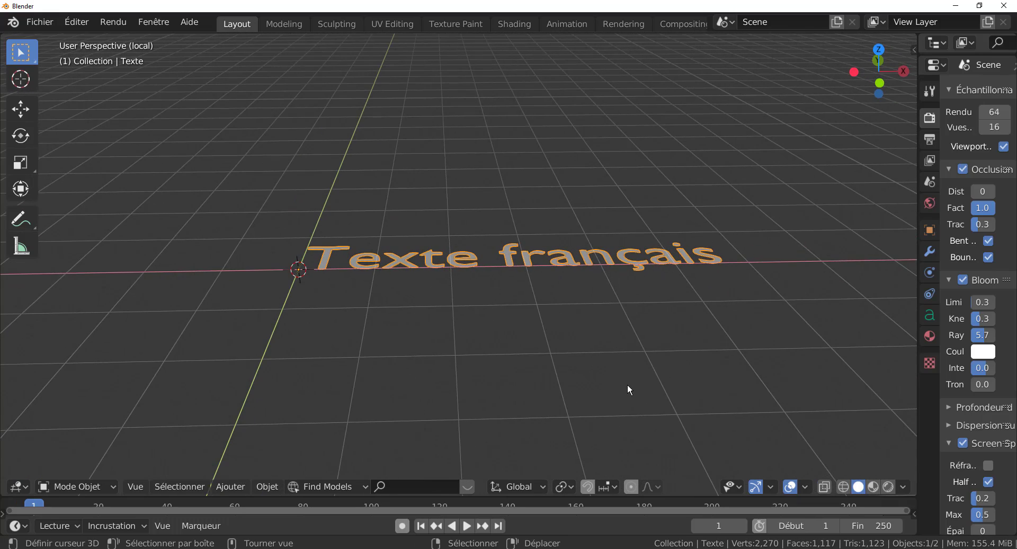
- Add a Bézier curve at the 3D cursor beside the text and enter Edit Mode on it
scroll(628, 386, "up", 3)
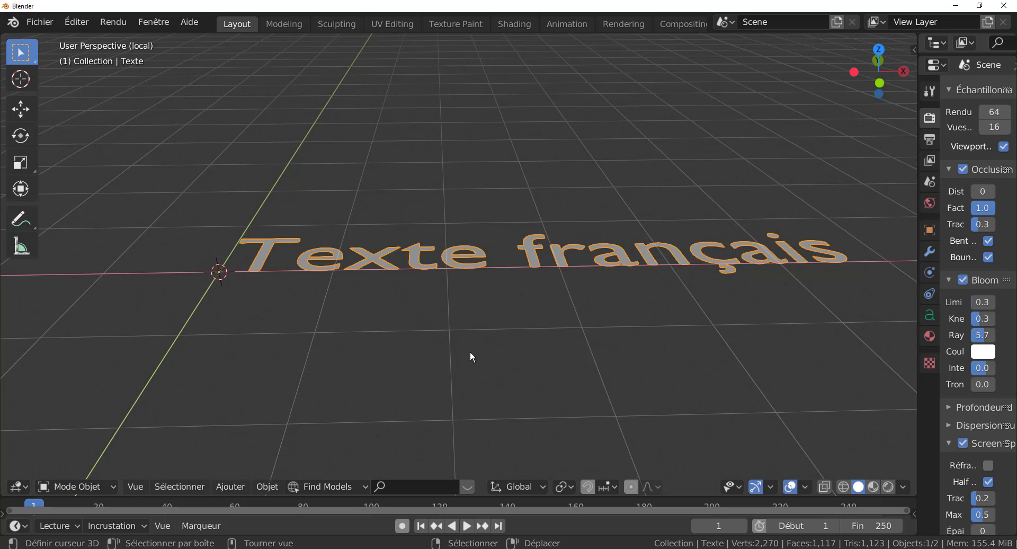
scroll(471, 356, "down", 3)
left_click(228, 486)
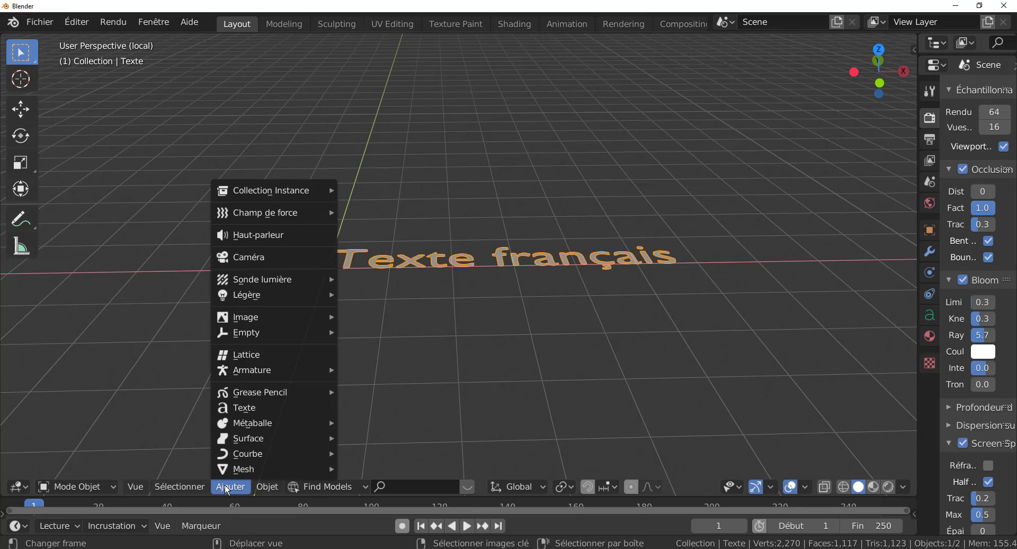
mouse_move(234, 455)
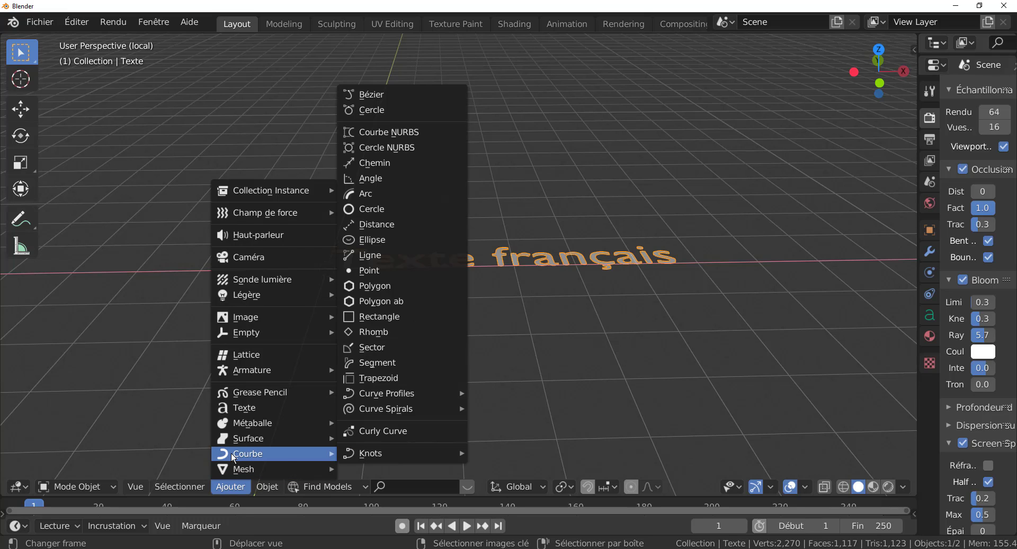
left_click(379, 100)
middle_click_drag(421, 189, 452, 308)
key("Tab")
key("KP_Decimal")
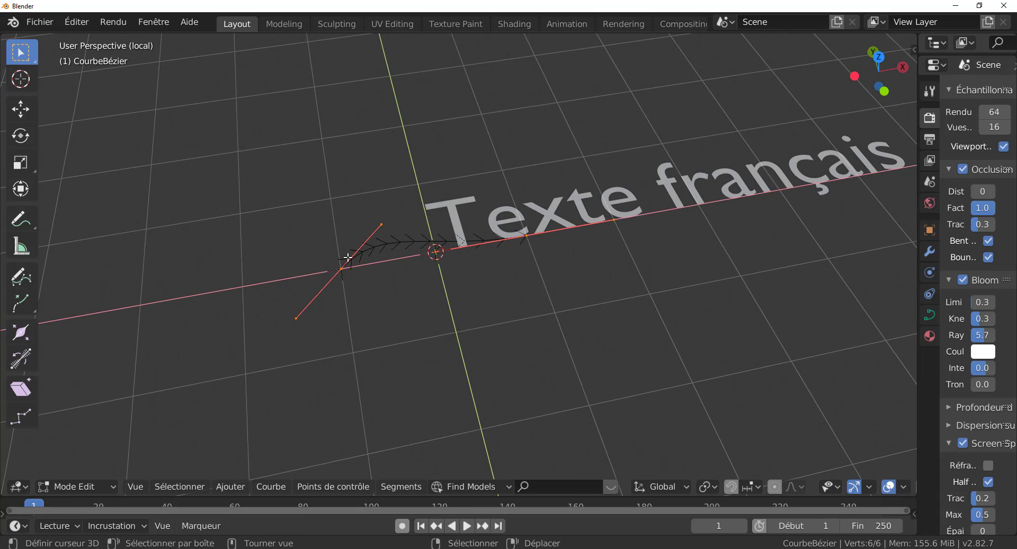
- Reshape the Bézier curve by moving both end points away from the text and repositioning one end point's handle
key("g")
left_click(179, 220)
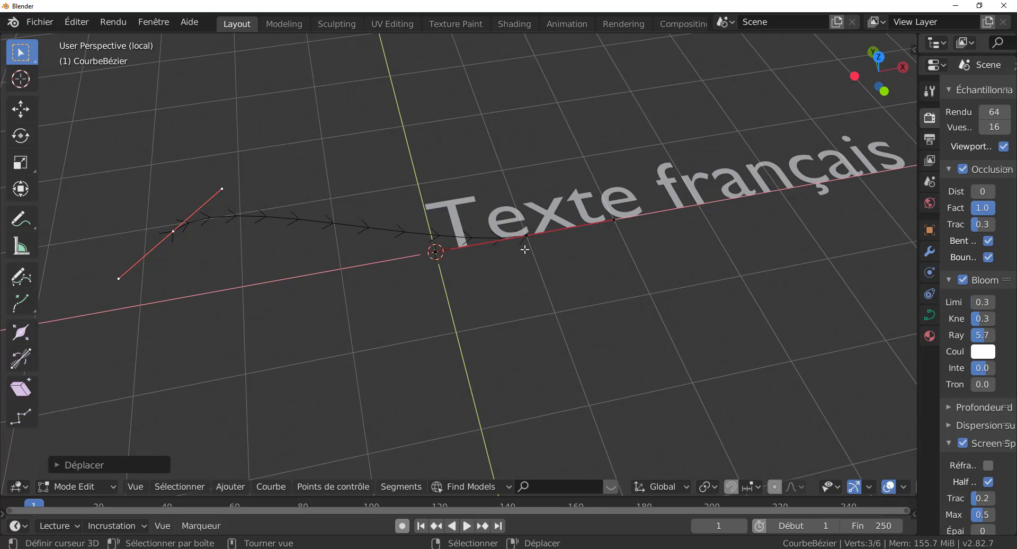
key("g")
left_click(444, 141)
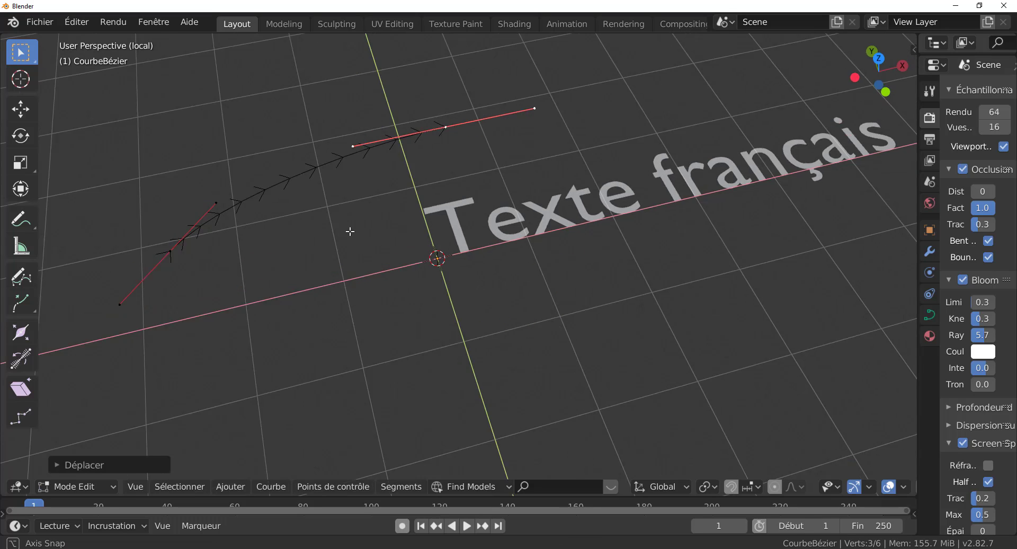
middle_click_drag(350, 232, 316, 223)
left_click(355, 157)
key("g")
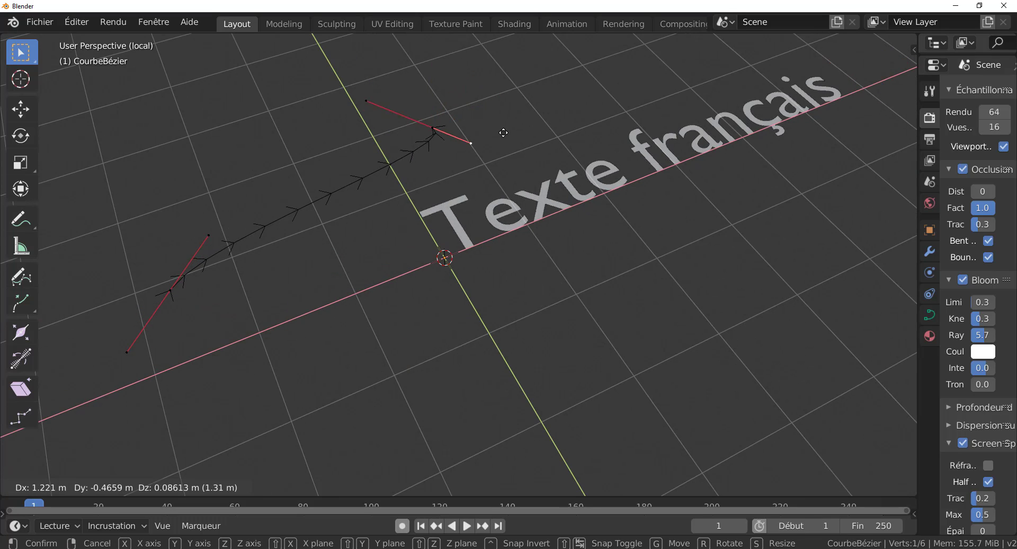
left_click(390, 113)
middle_click_drag(390, 239, 367, 221)
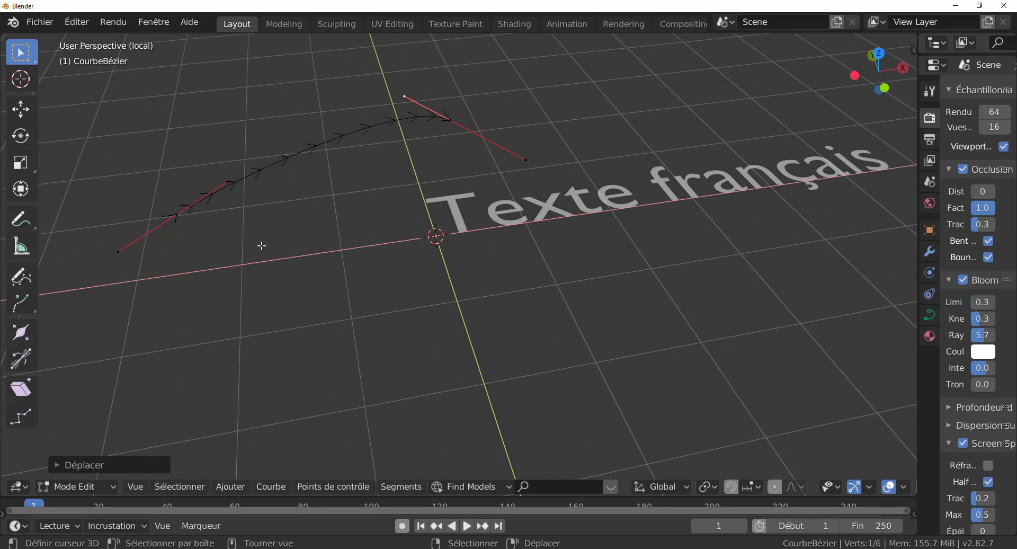
- Return to Object Mode and delete the Bézier curve
key("Tab")
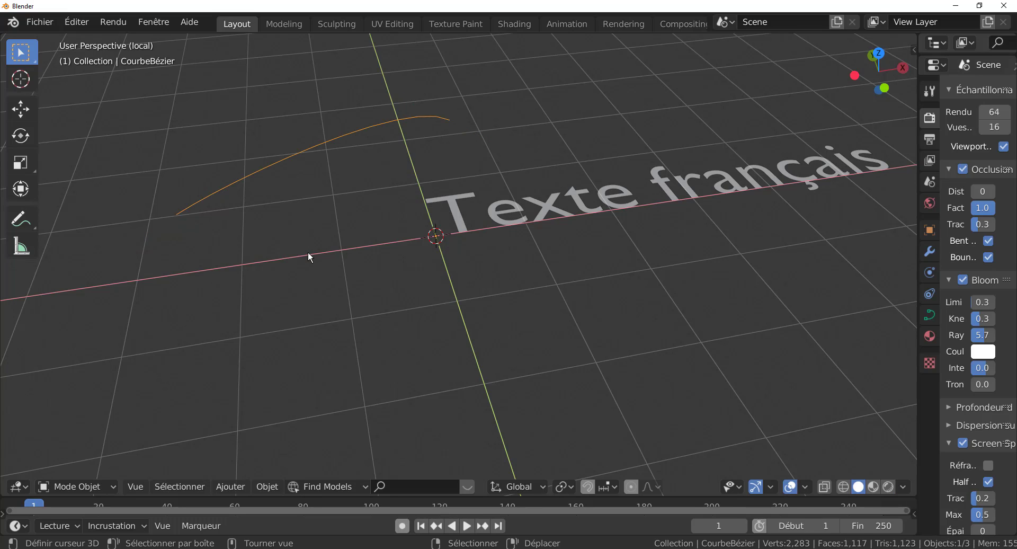
key("Delete")
middle_click_drag(491, 288, 547, 265)
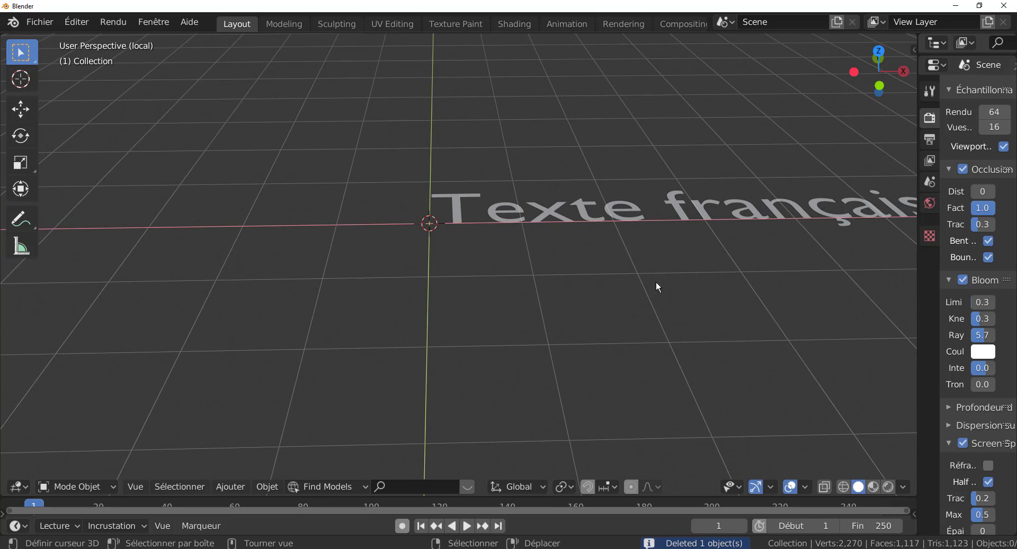
middle_click_drag(655, 281, 567, 271, "shift")
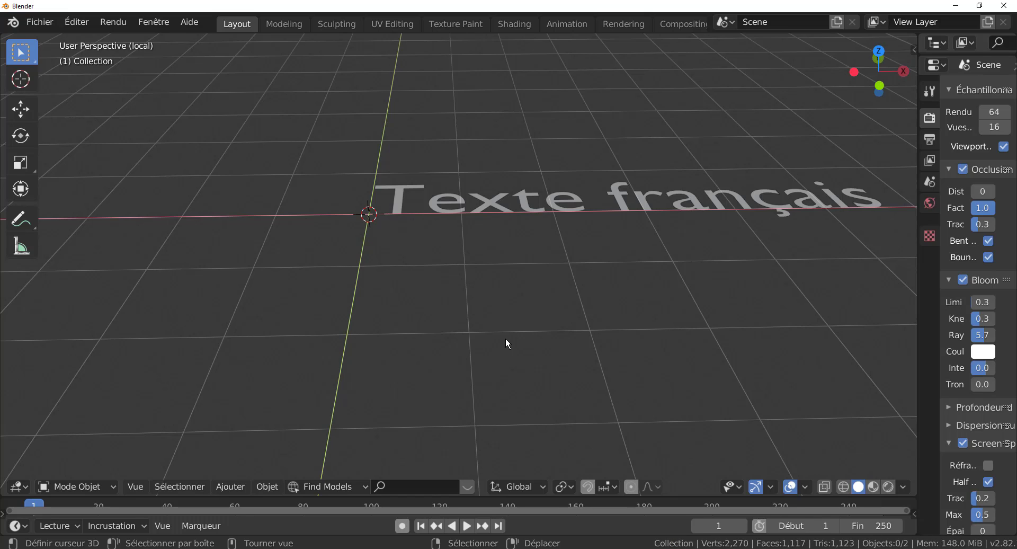
- Convert the "Texte français" text object to a mesh and enter Edit Mode on it
left_click(221, 485)
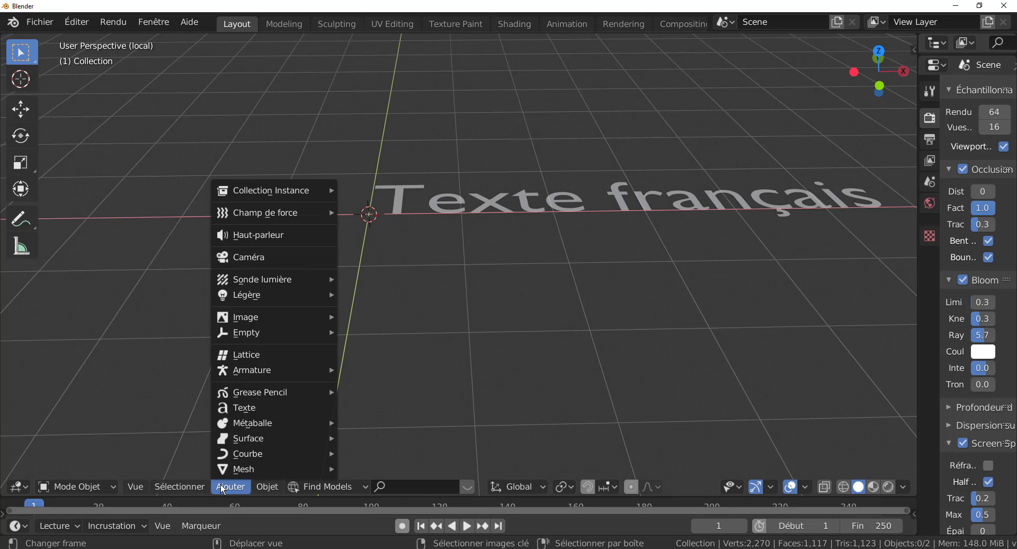
mouse_move(274, 488)
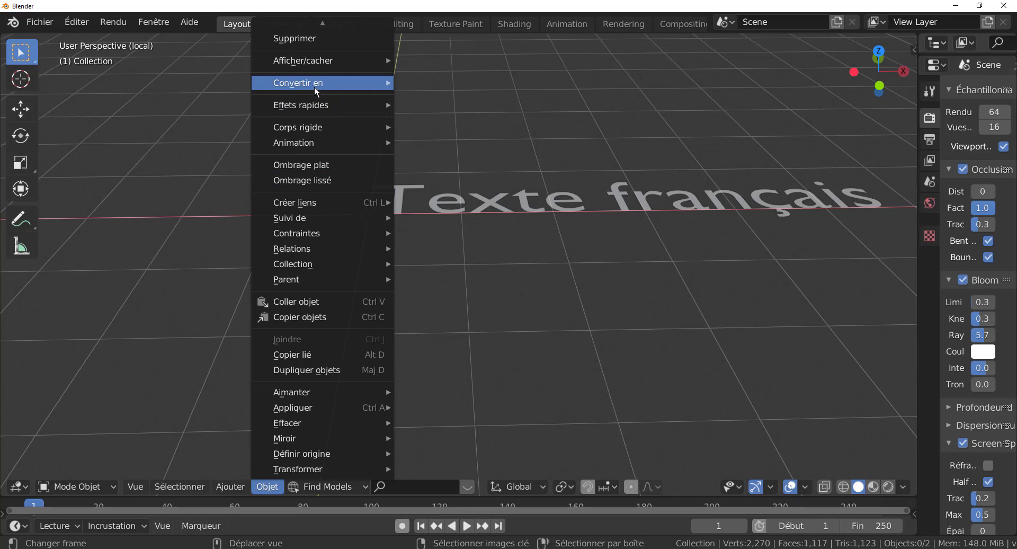
mouse_move(317, 88)
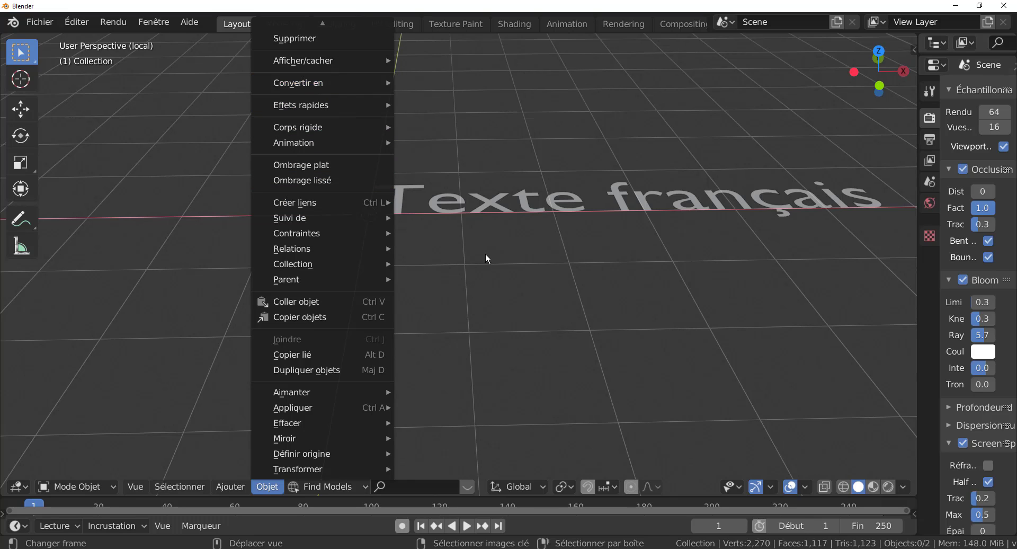
left_click(521, 214)
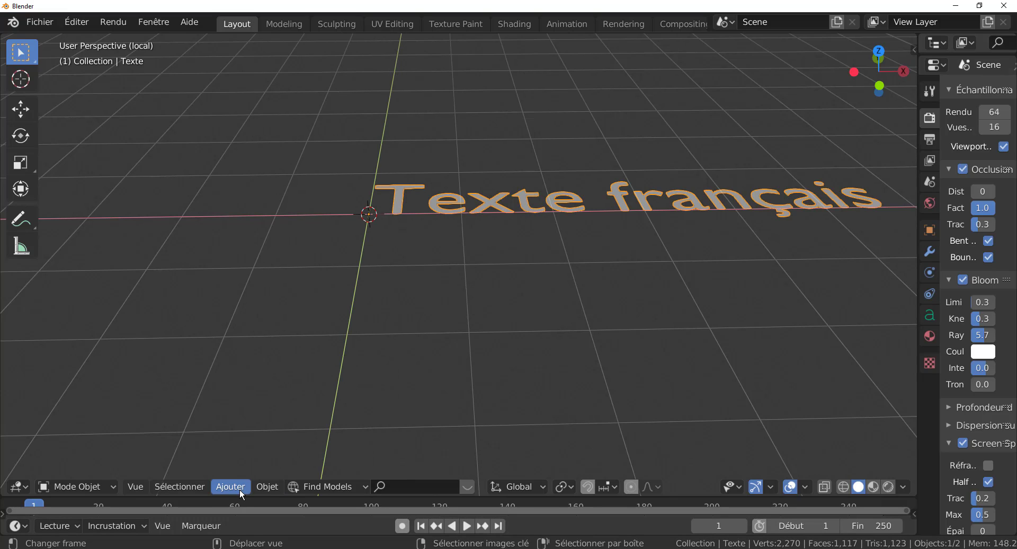
left_click(268, 487)
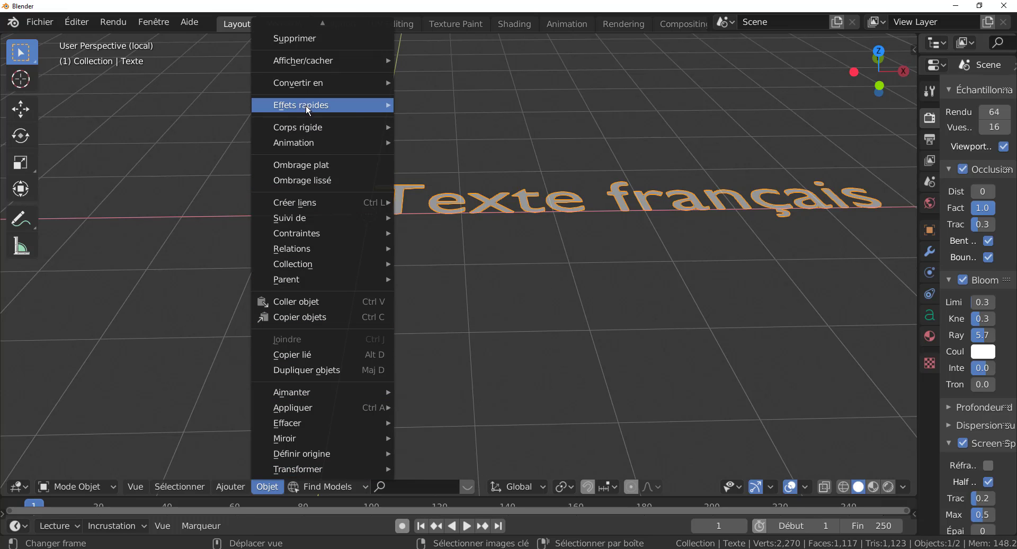
mouse_move(307, 105)
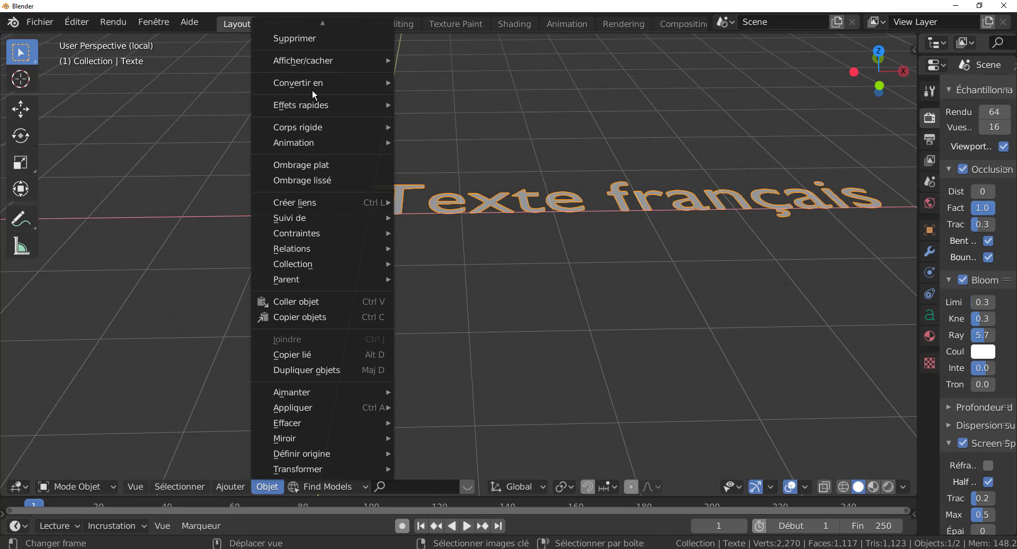
mouse_move(317, 84)
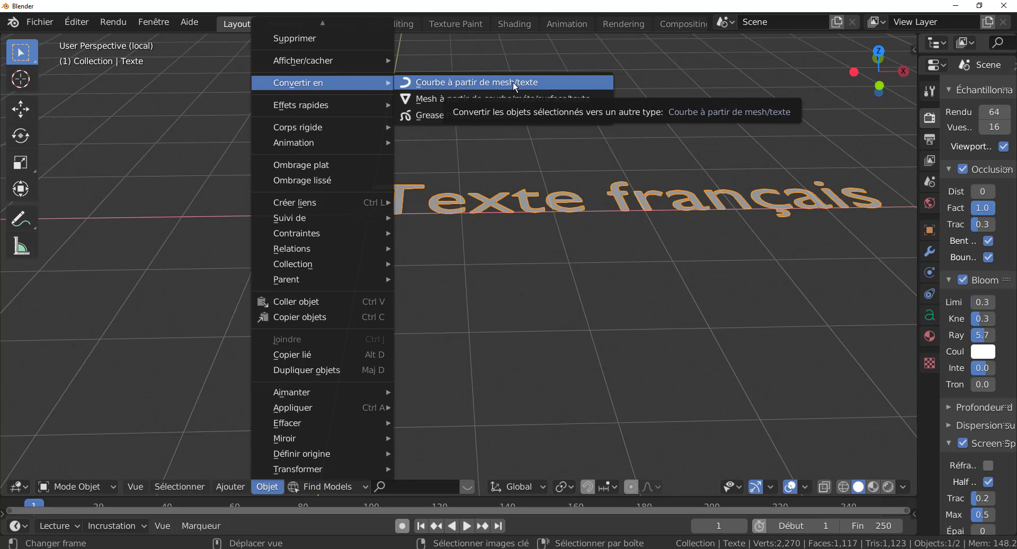
left_click(472, 100)
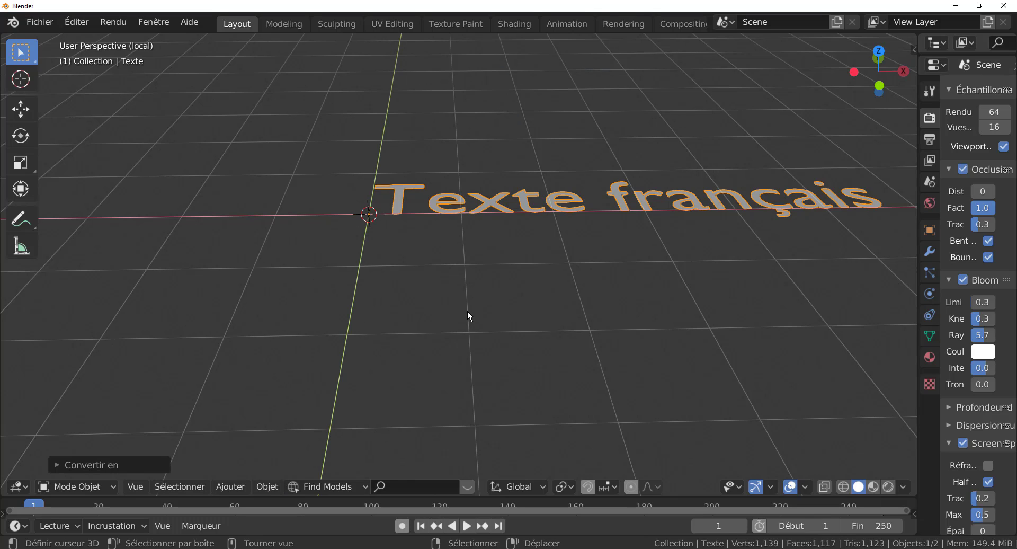
key("Tab")
- Examine the vertices and faces of the converted text mesh, trying out a vertex move at the foot of the x
middle_click_drag(472, 331, 431, 243)
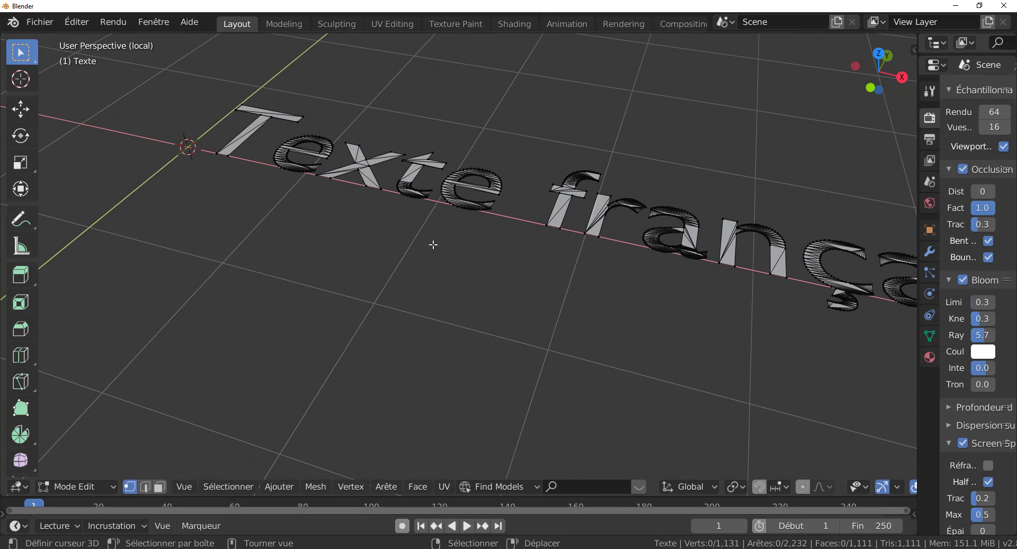
middle_click_drag(430, 297, 461, 302)
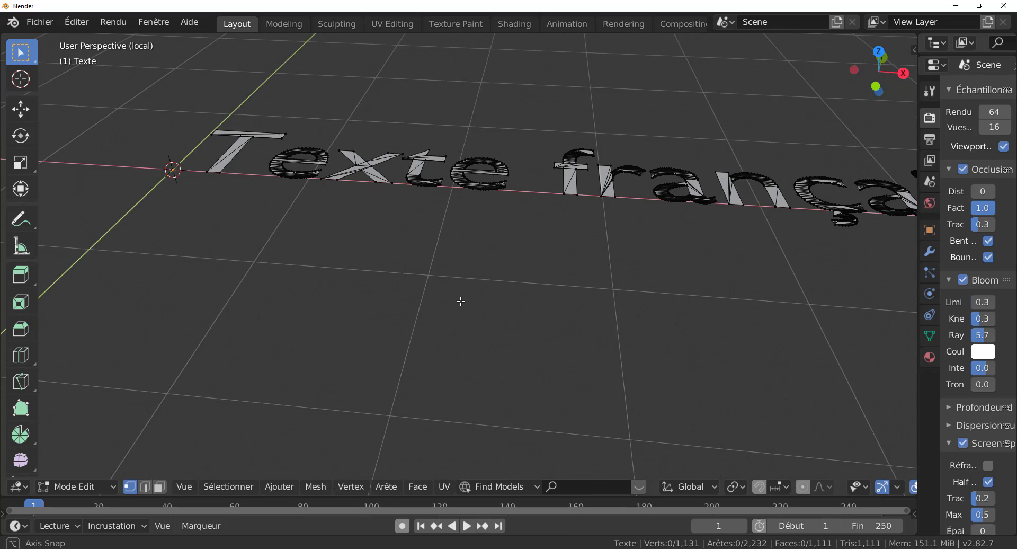
middle_click_drag(483, 270, 402, 293)
left_click(373, 206)
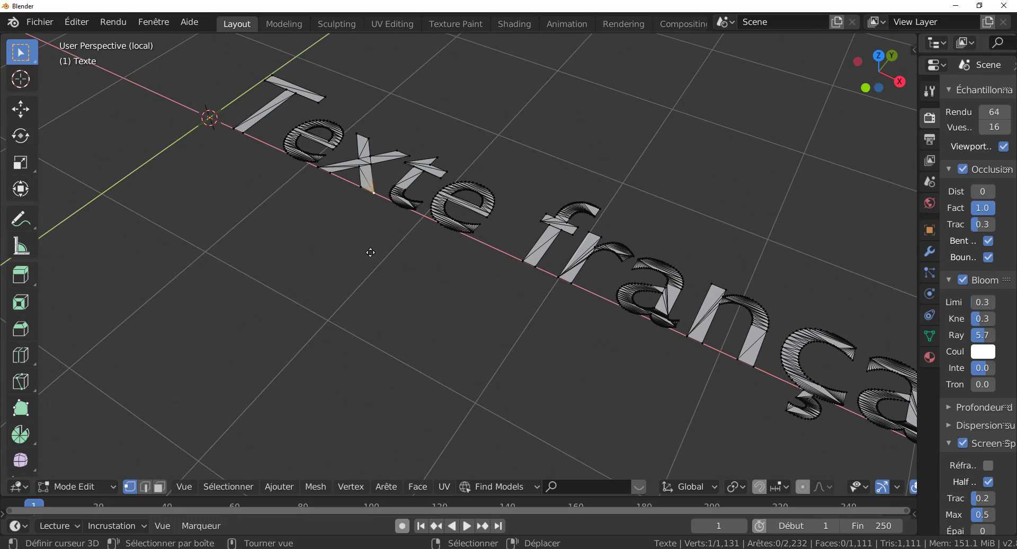
key("g")
key("Escape")
middle_click_drag(384, 234, 547, 320)
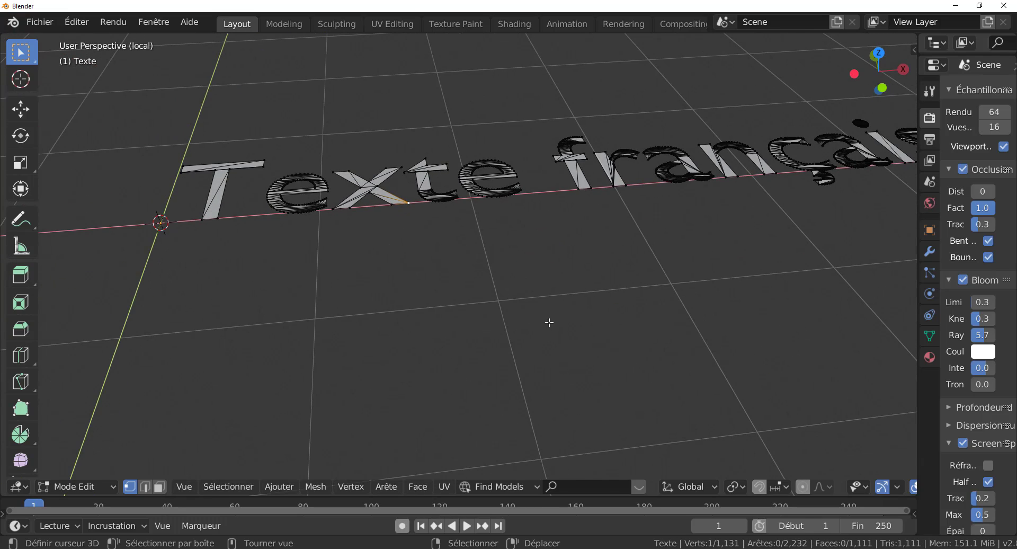
middle_click_drag(505, 344, 496, 304)
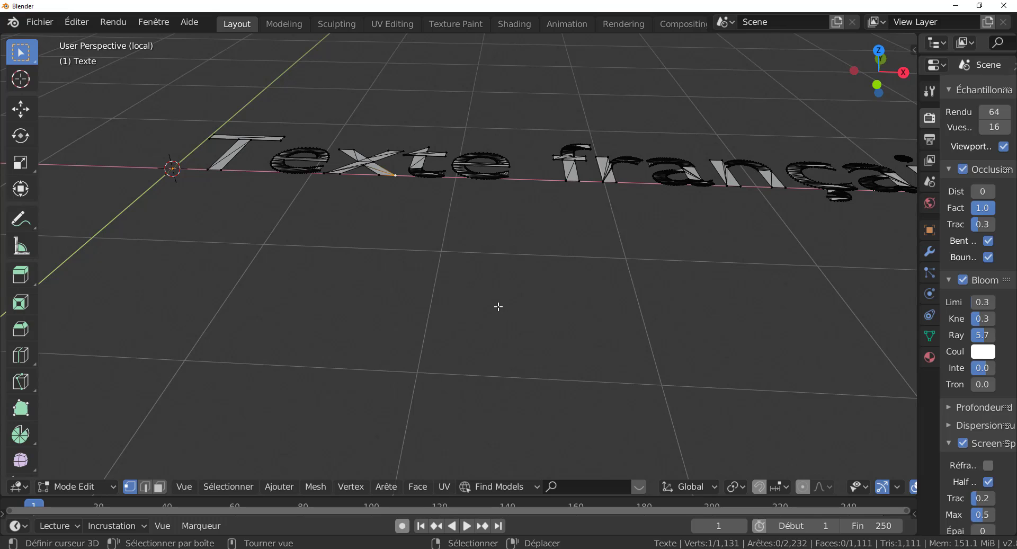
- Select all of the text mesh's geometry, then exit local view and turn on X-ray to see it inside the block
scroll(557, 304, "down", 2)
key("a")
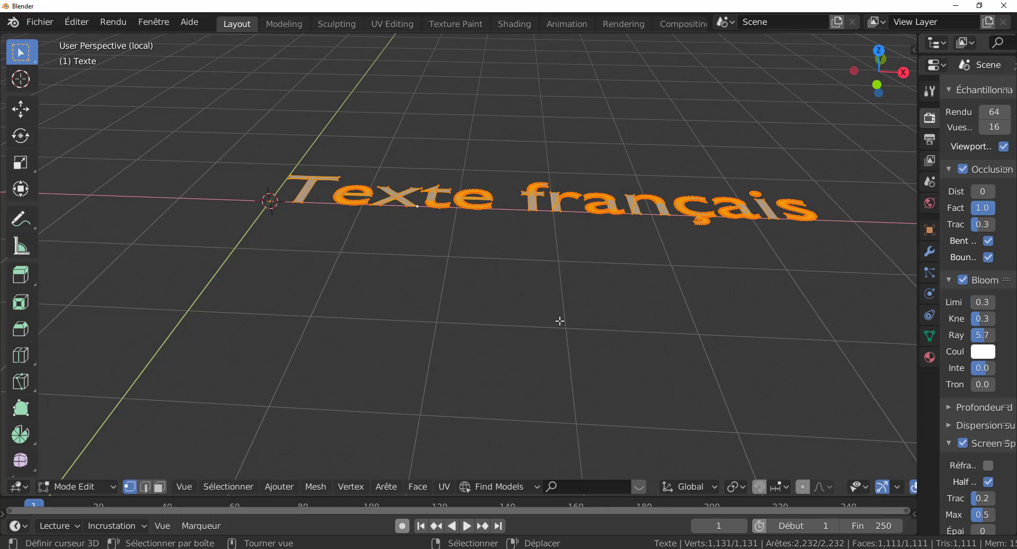
key("KP_Divide")
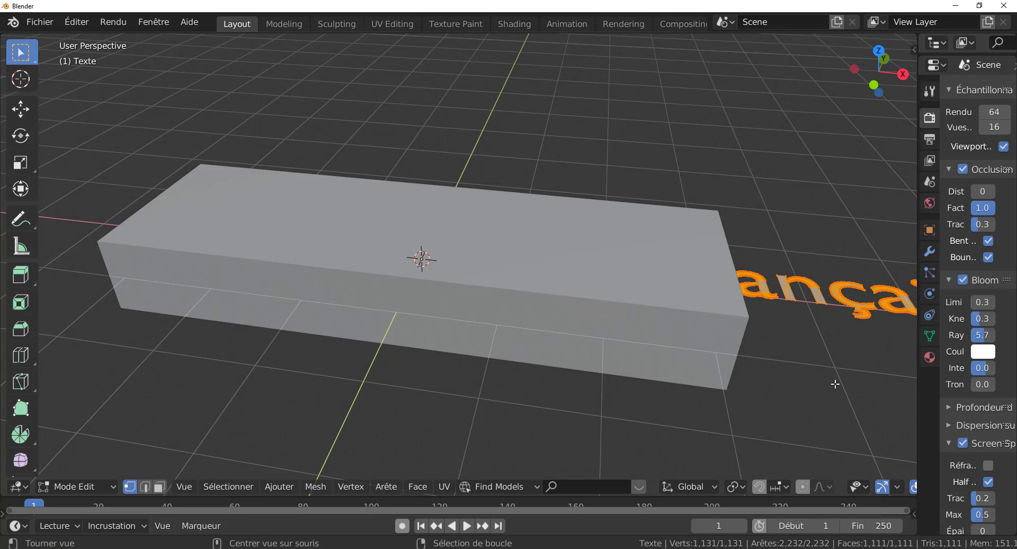
key("alt+z")
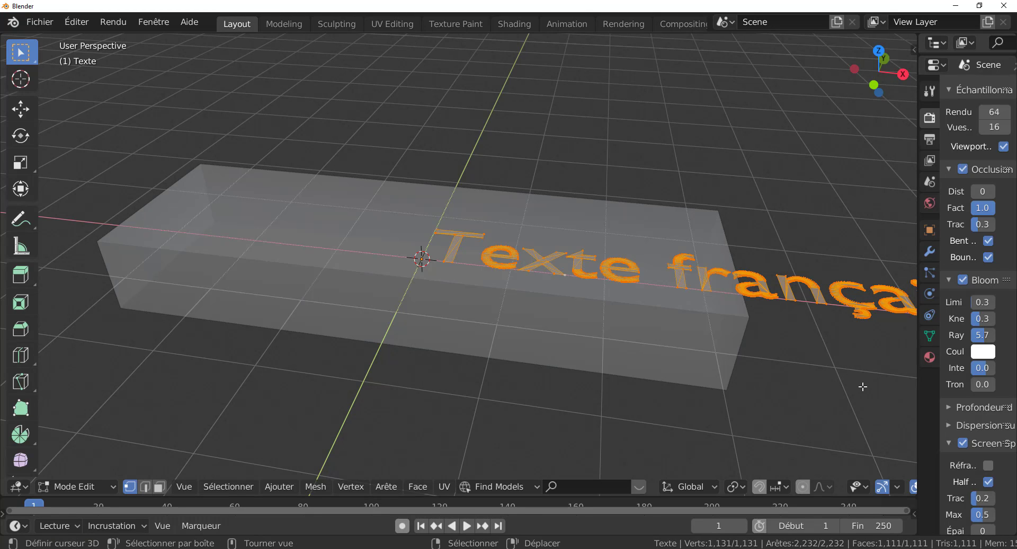
scroll(817, 415, "down", 3)
middle_click_drag(817, 415, 830, 428)
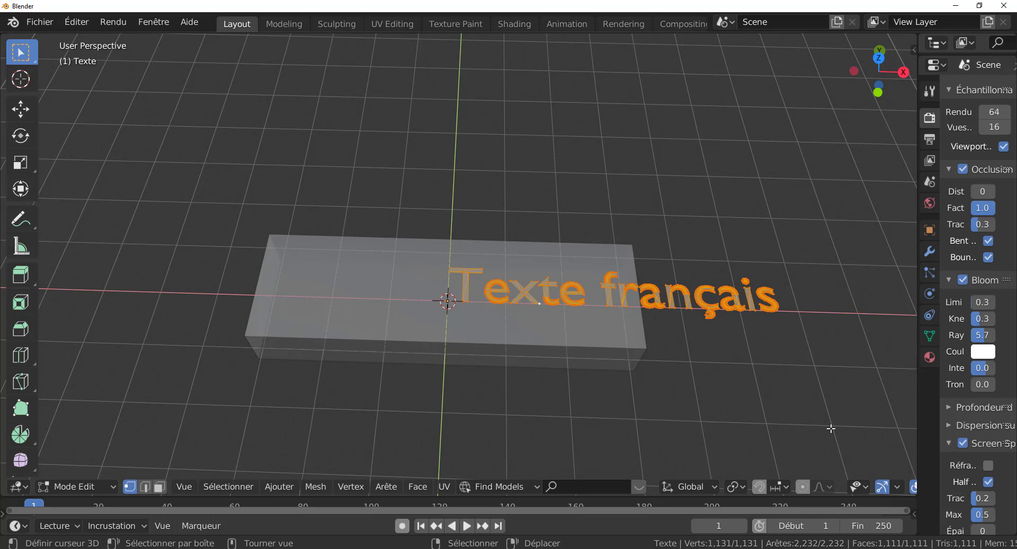
- In top view, move the text mesh about -2.8 m along X so it is centred lengthwise on the block
key("KP_7")
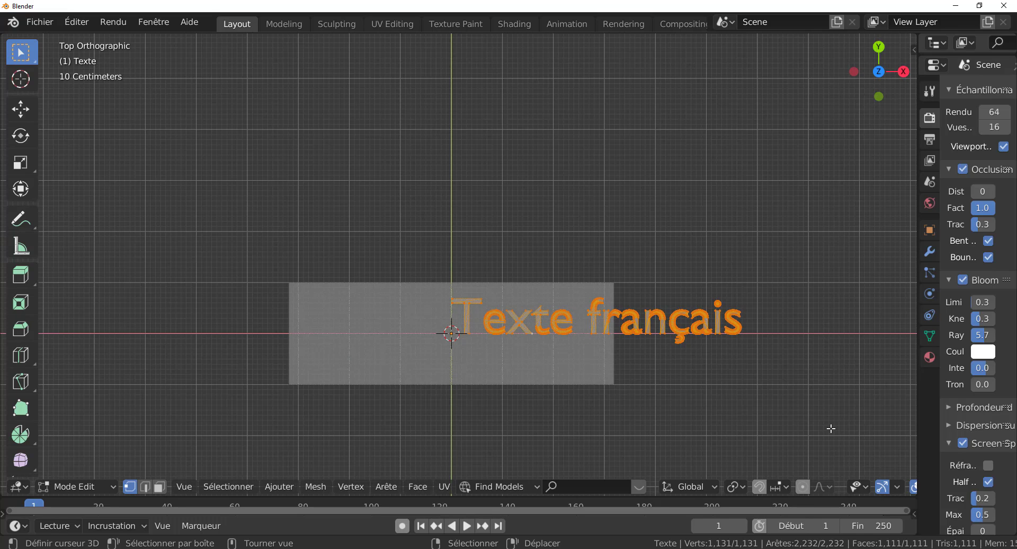
scroll(829, 429, "up", 1)
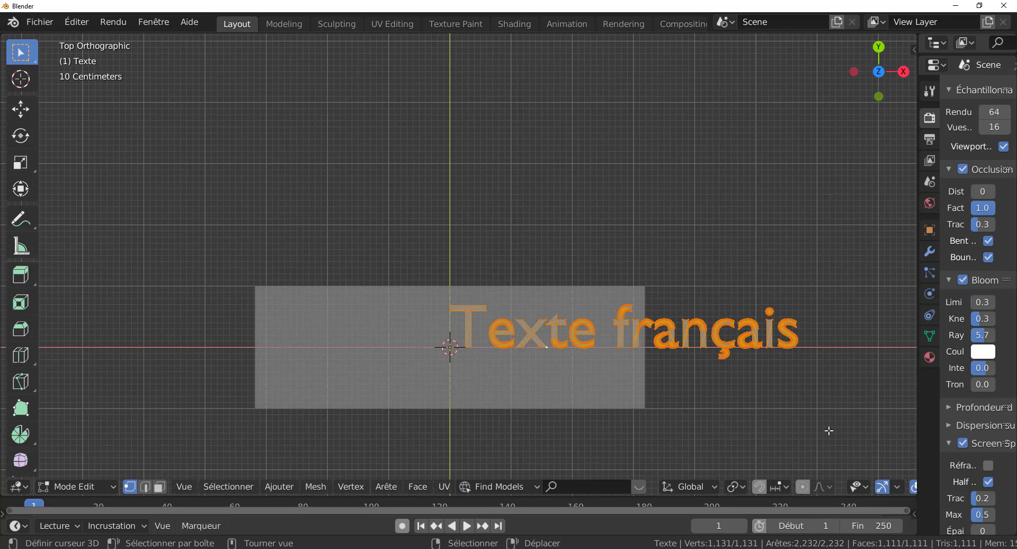
key("g")
key("x")
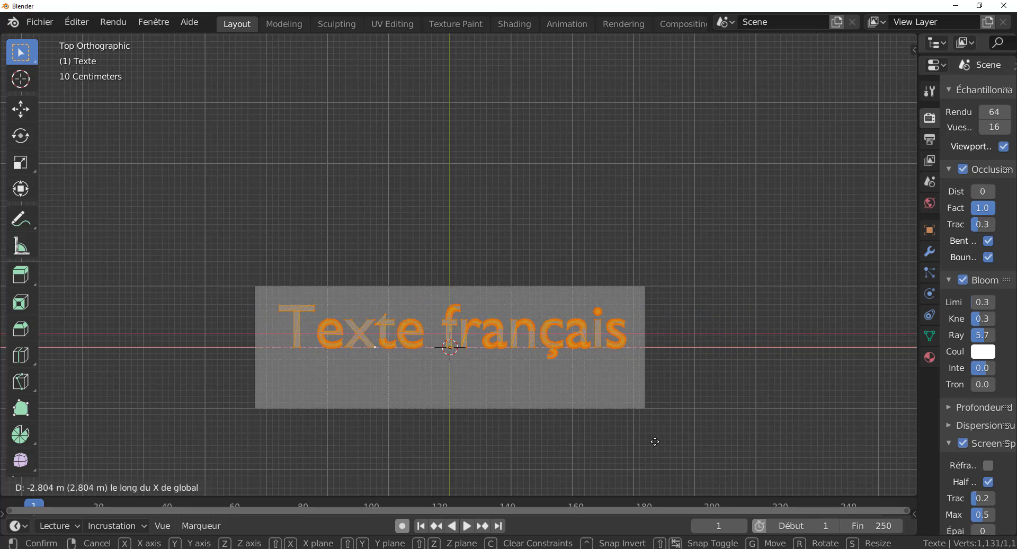
left_click(653, 442)
- Extrude the text mesh upward until the letters rise above the block's top face, then deselect it and turn off X-ray
middle_click_drag(653, 442, 602, 345)
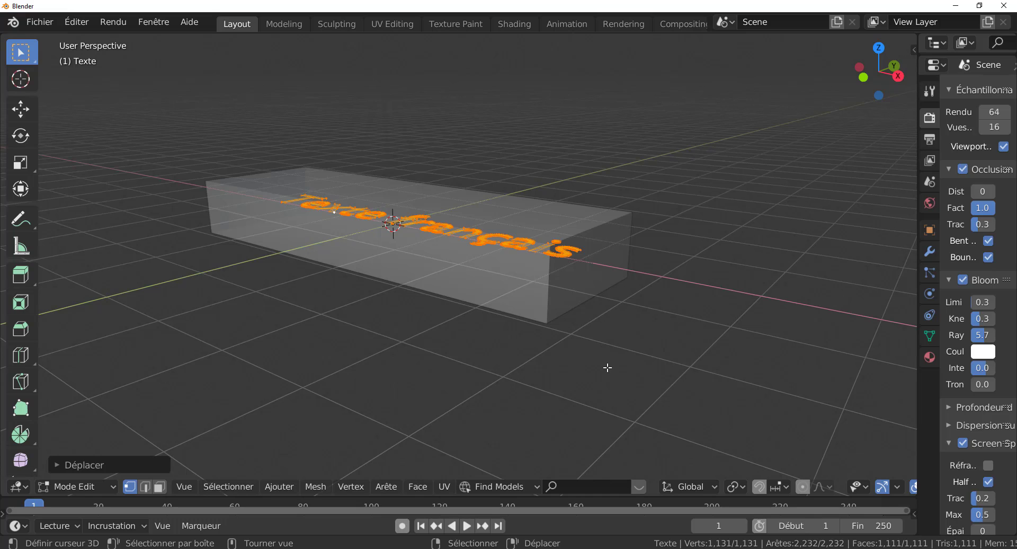
key("e")
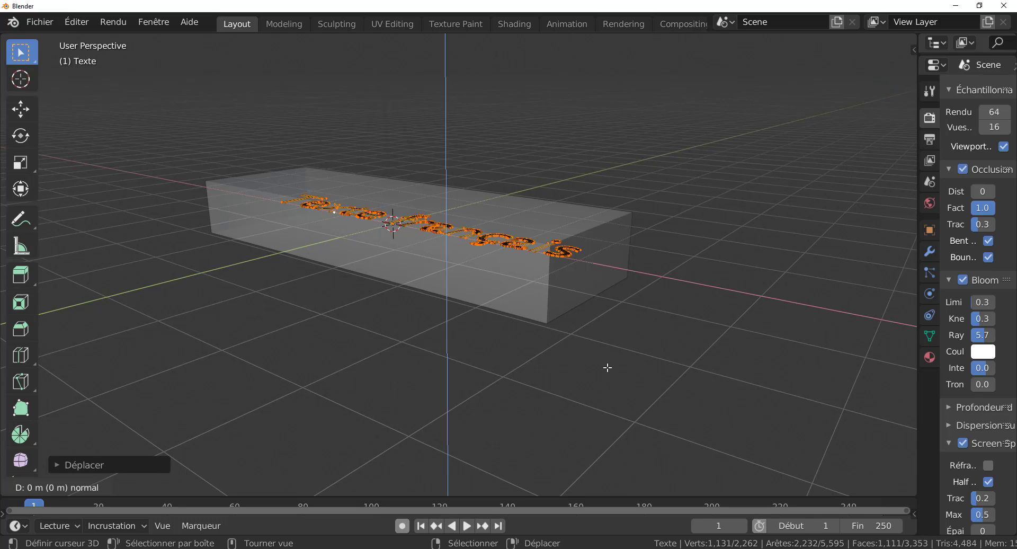
left_click(609, 304)
left_click(601, 304)
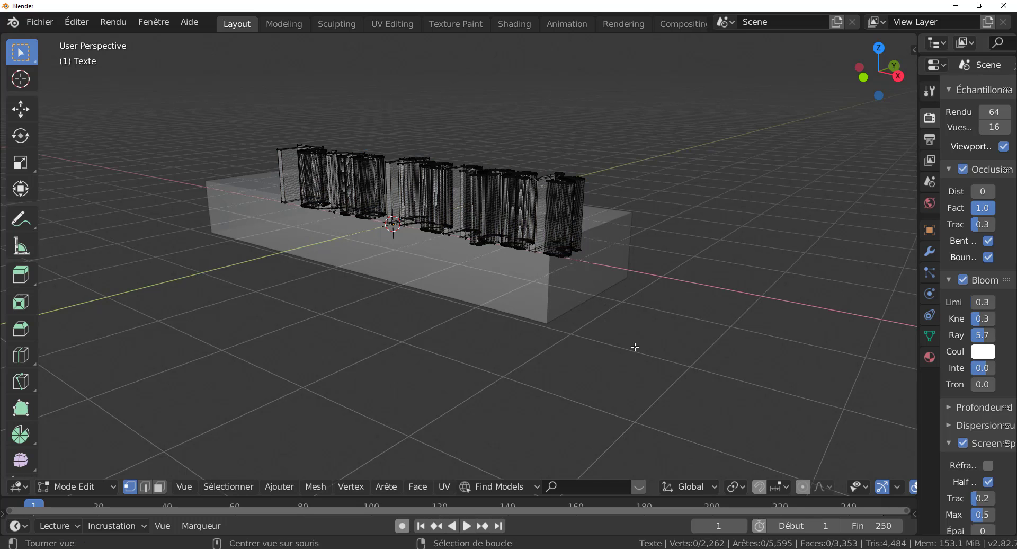
key("alt+z")
middle_click_drag(633, 348, 720, 371)
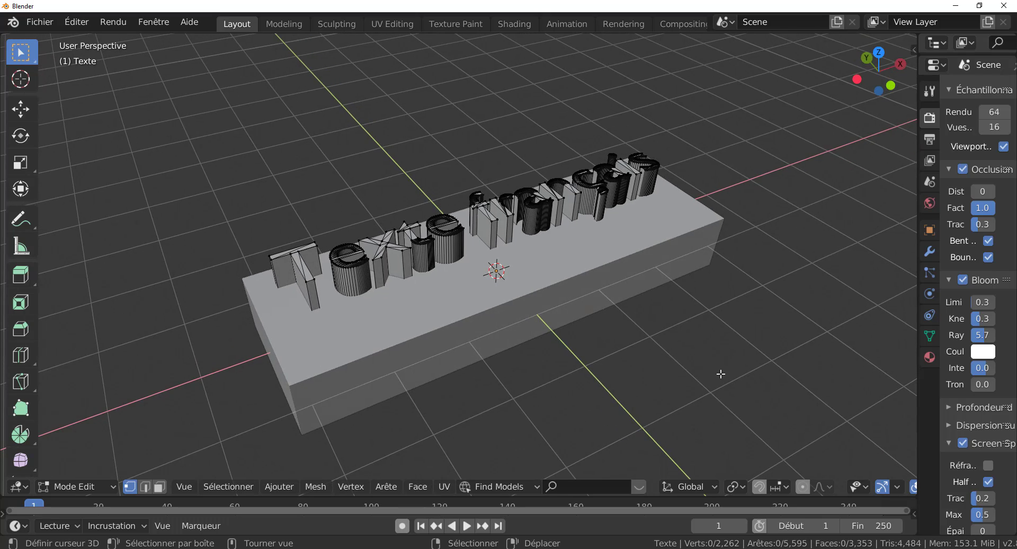
- Return the text mesh to Object Mode and check how the raised letters sit on the block
scroll(678, 337, "up", 2)
key("Tab")
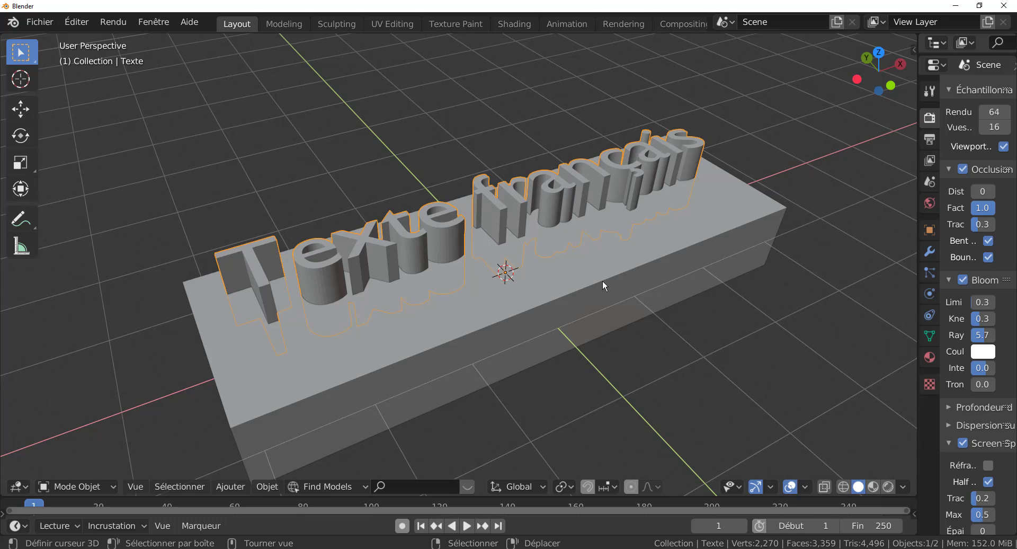
middle_click_drag(688, 373, 610, 206)
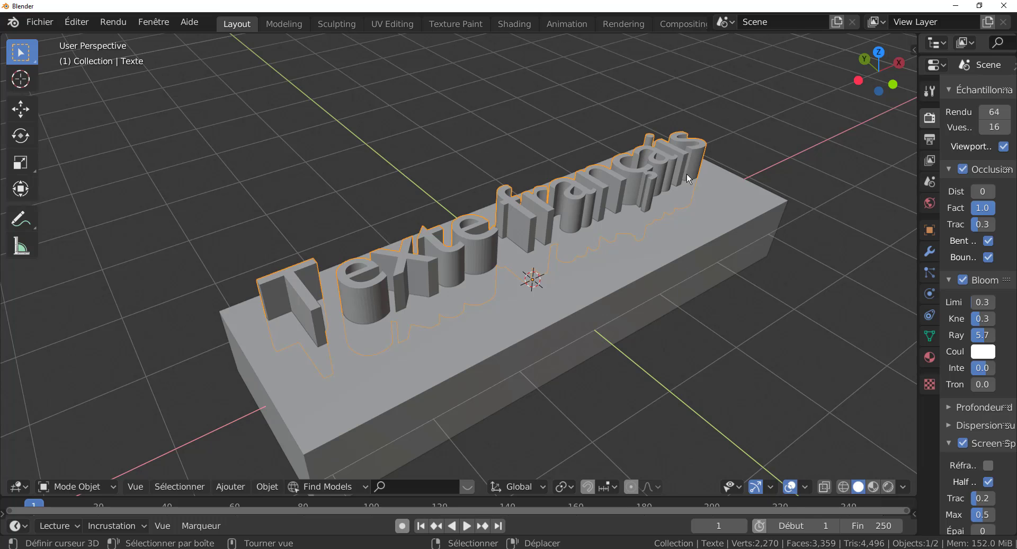
middle_click_drag(865, 300, 793, 291, "shift")
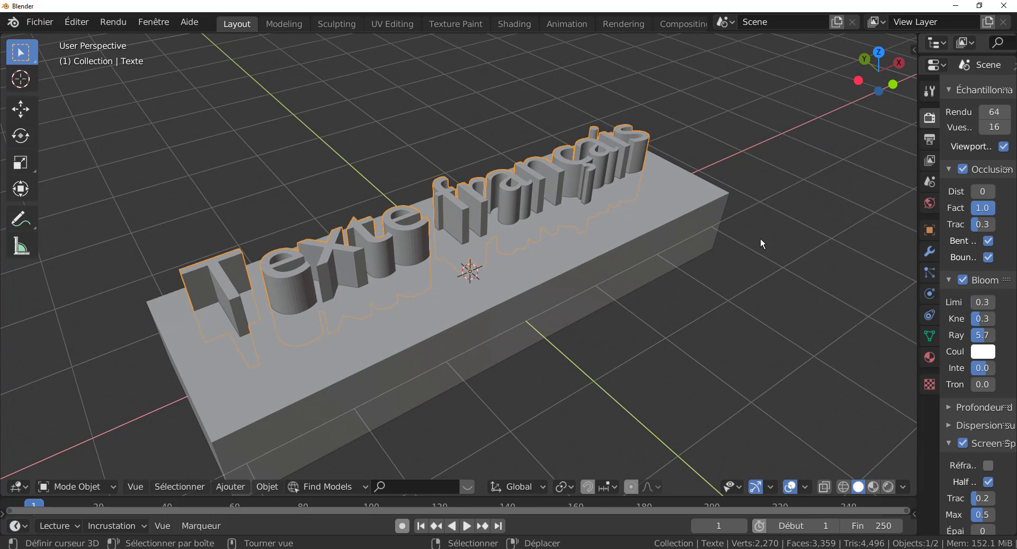
middle_click_drag(719, 226, 751, 215, "shift")
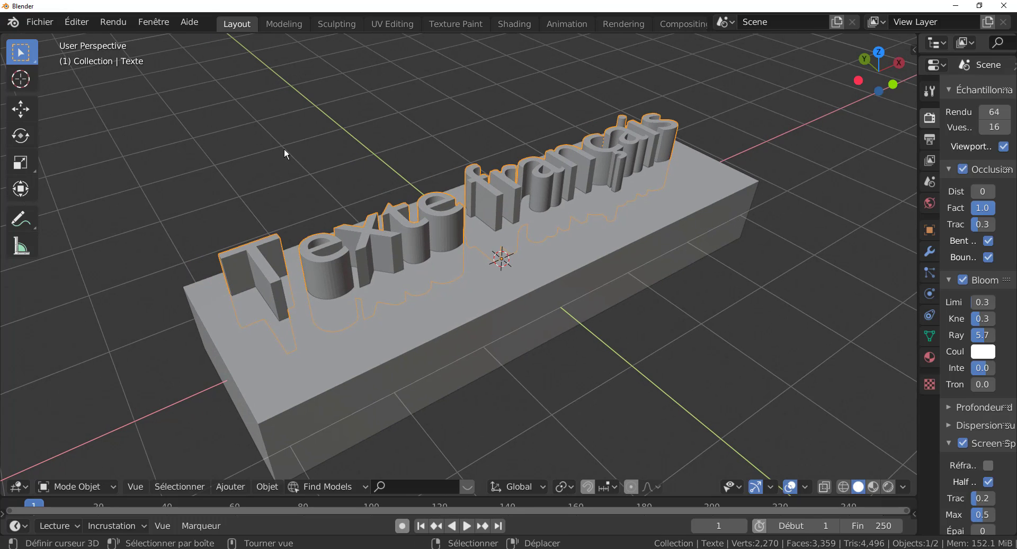
- Search the add-ons in the preferences for "boo" and make sure Object: Bool Tool is enabled
left_click(77, 22)
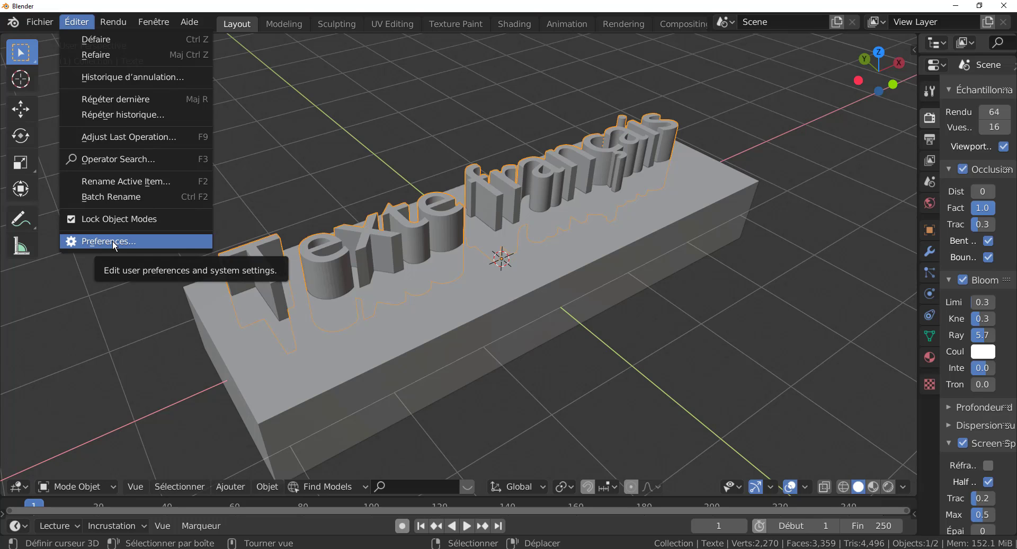
left_click(112, 240)
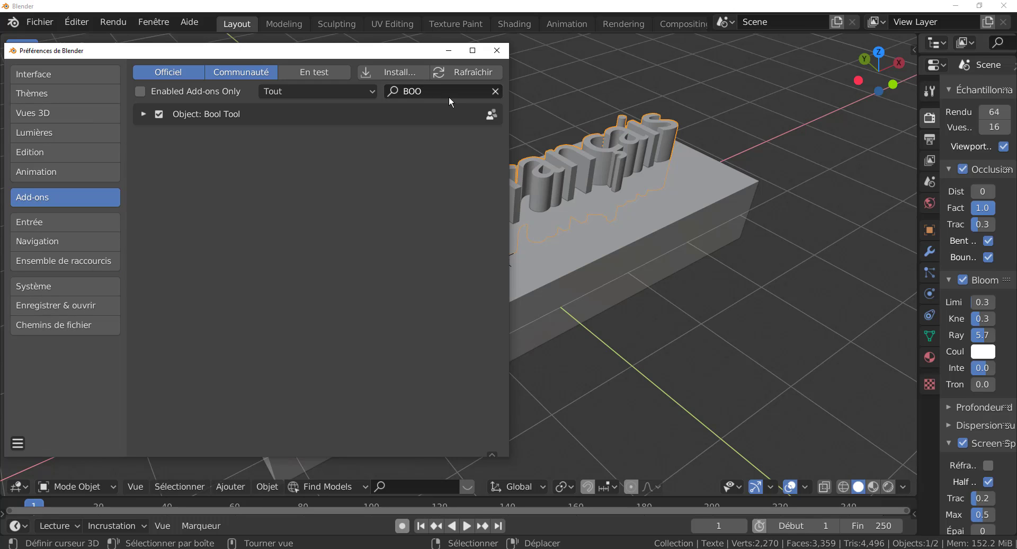
left_click(435, 94)
key("BackSpace")
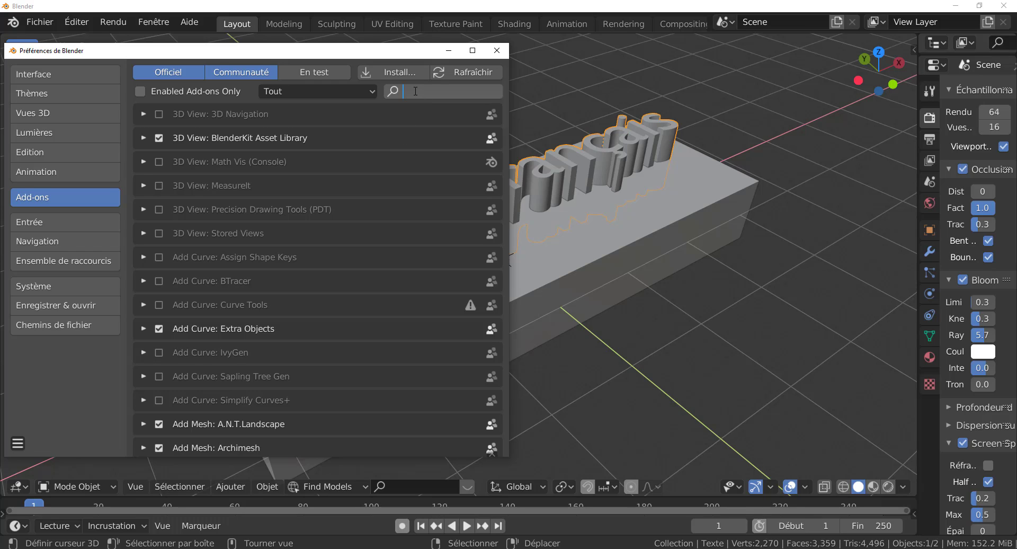
type("b")
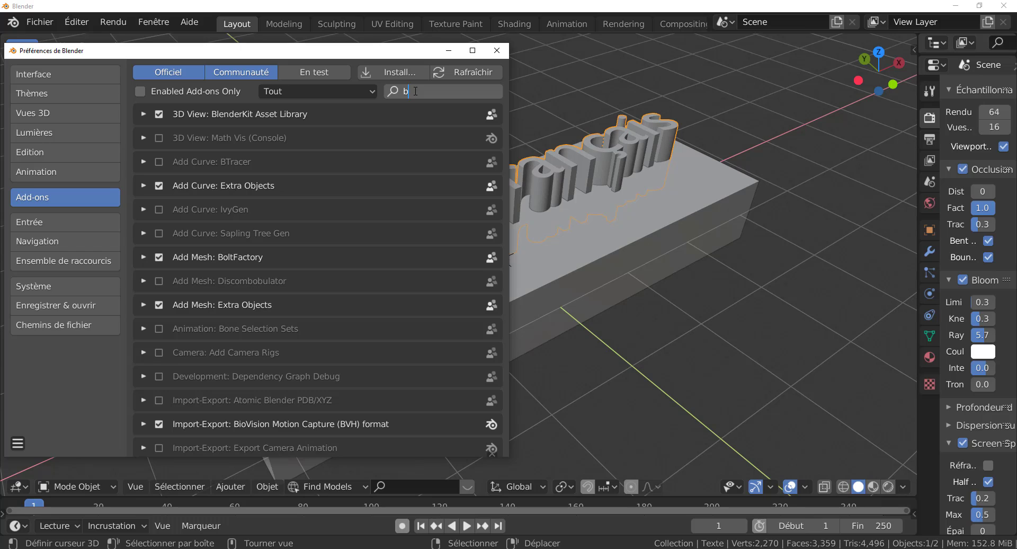
type("oo")
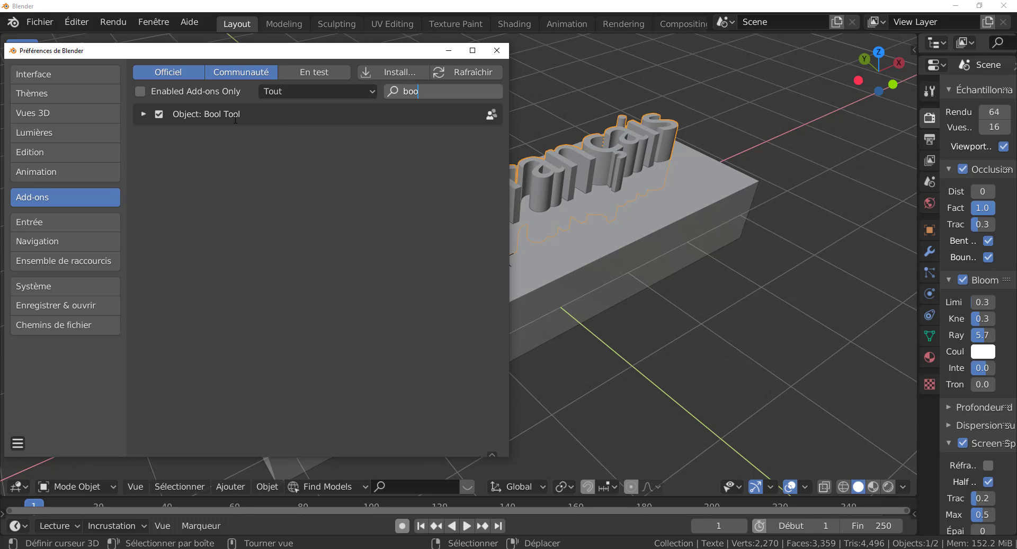
left_click(160, 117)
left_click(159, 115)
left_click(159, 114)
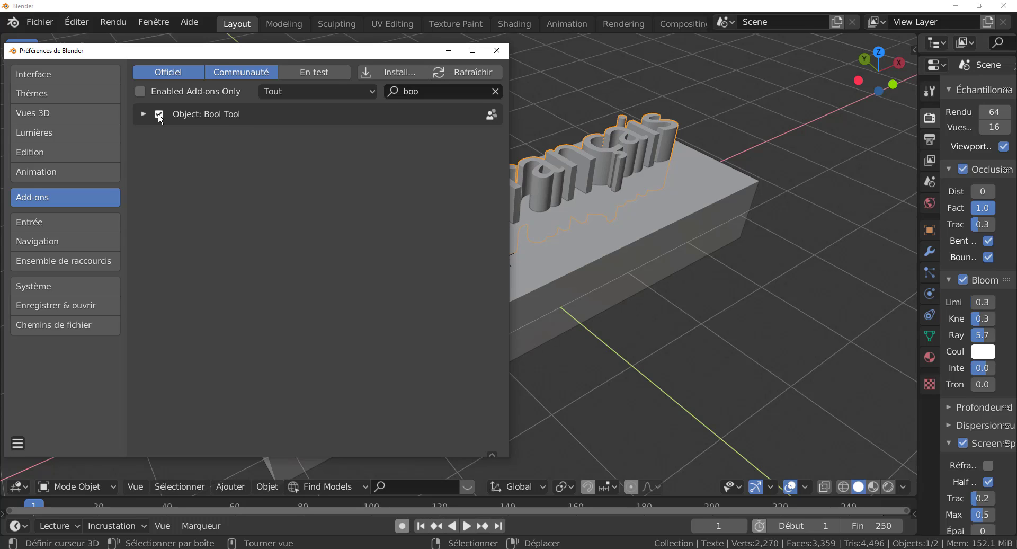
- Deselect the text mesh, then show the 3D view's sidebar and collapse its Bool Tool section
left_click(844, 245)
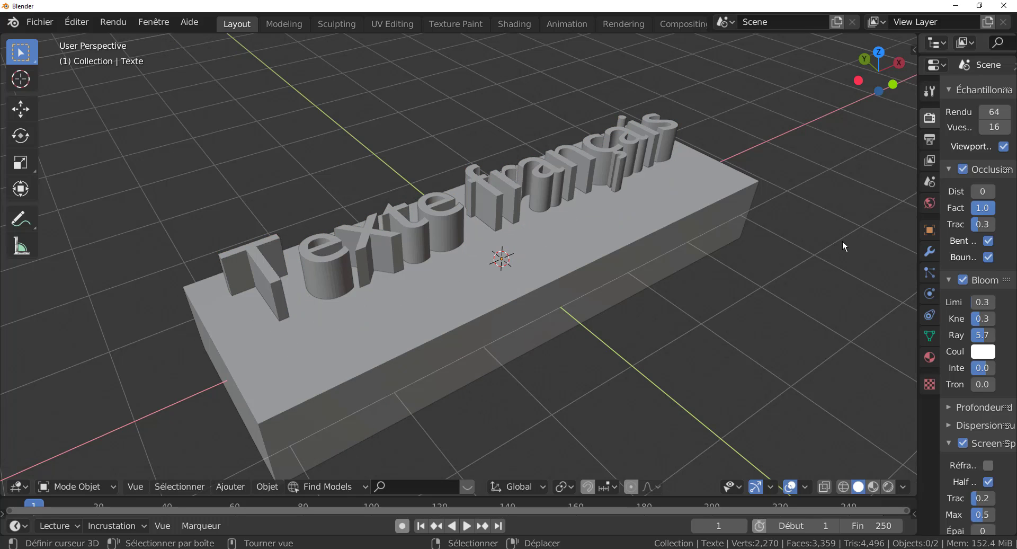
key("n")
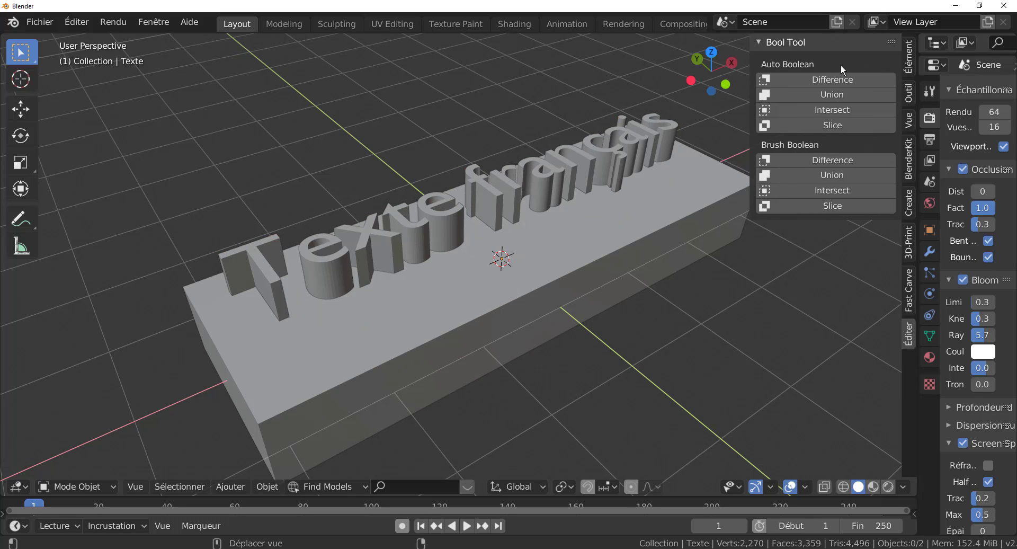
left_click(764, 45)
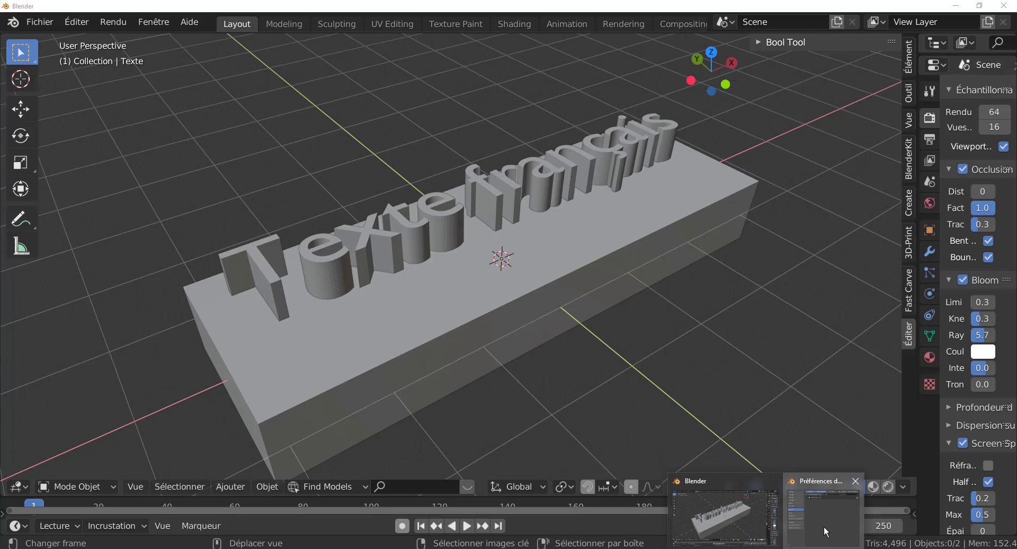
- Bring the preferences back, disable and re-enable the Bool Tool add-on, then close the preferences
left_click(824, 525)
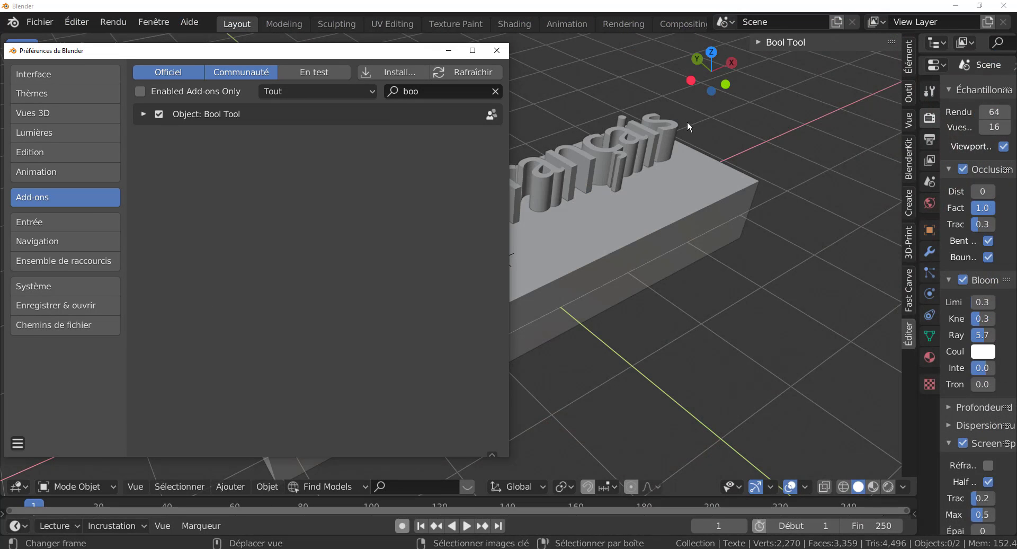
left_click(157, 115)
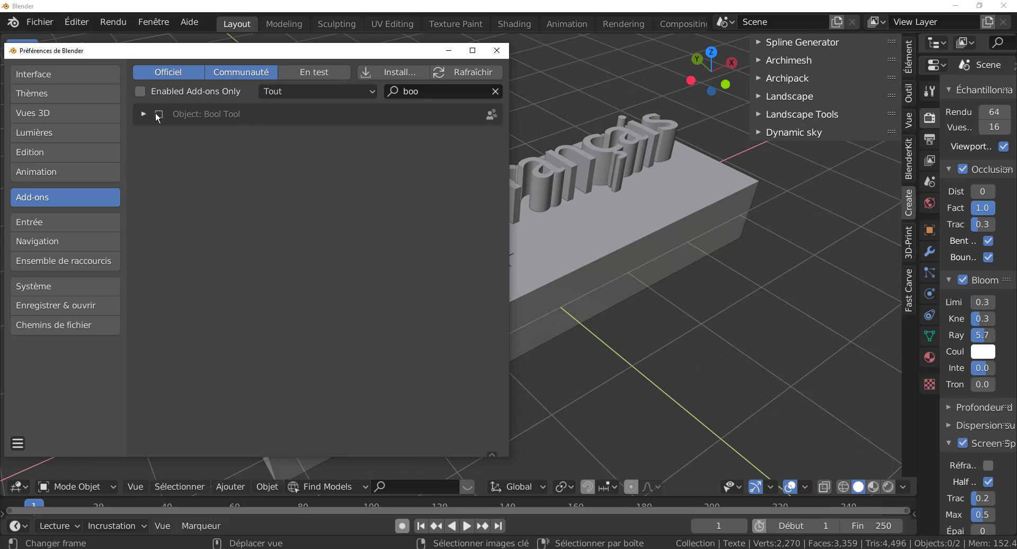
left_click(157, 115)
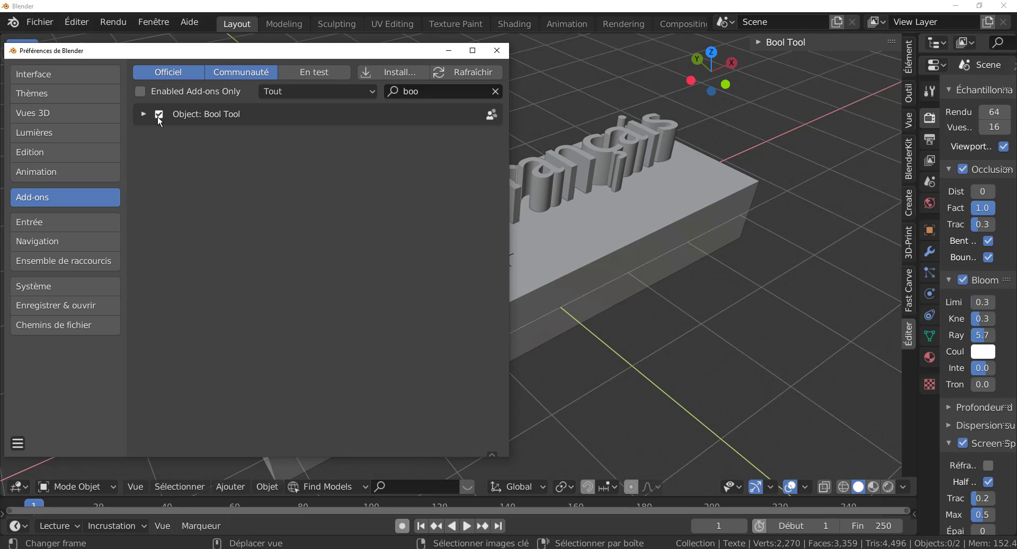
left_click(157, 115)
left_click(157, 116)
left_click(17, 443)
left_click(497, 51)
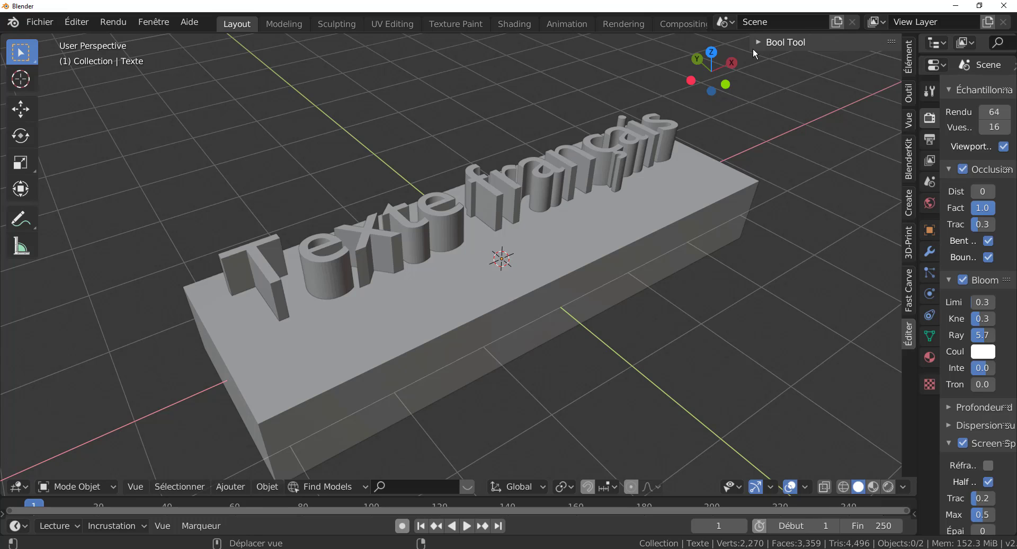
- Look through the sidebar's transform values and Create tools, then reveal the Bool Tool operations
left_click(907, 57)
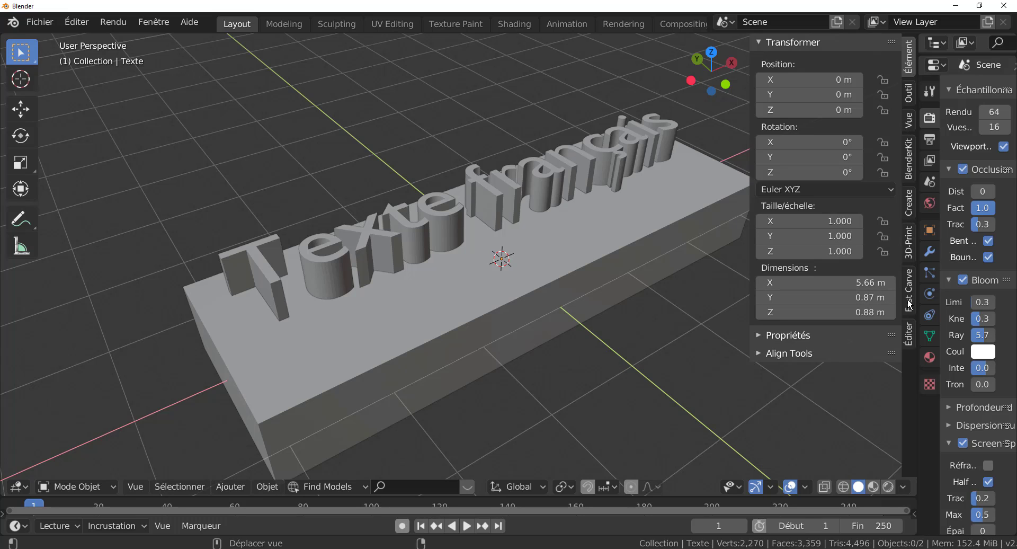
left_click(909, 204)
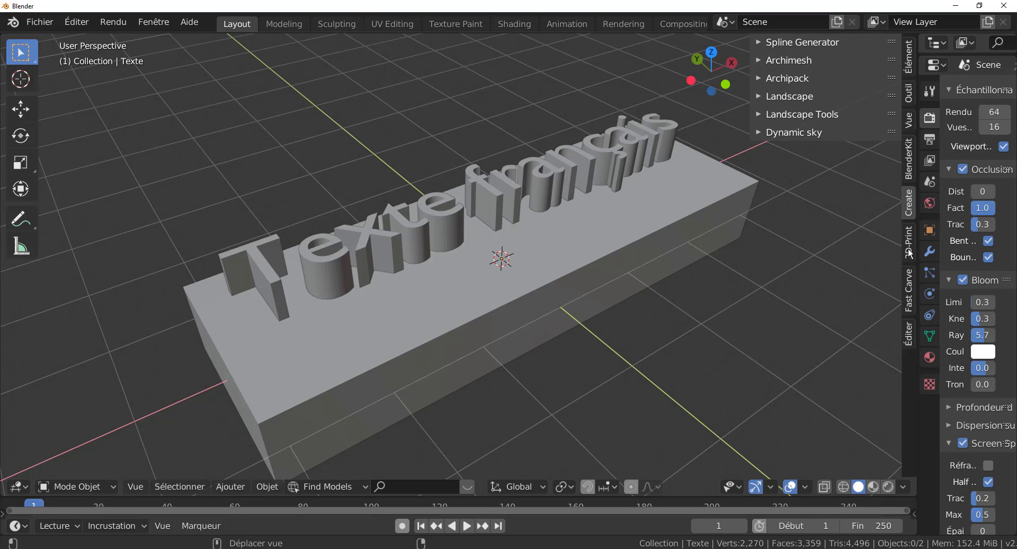
left_click(909, 338)
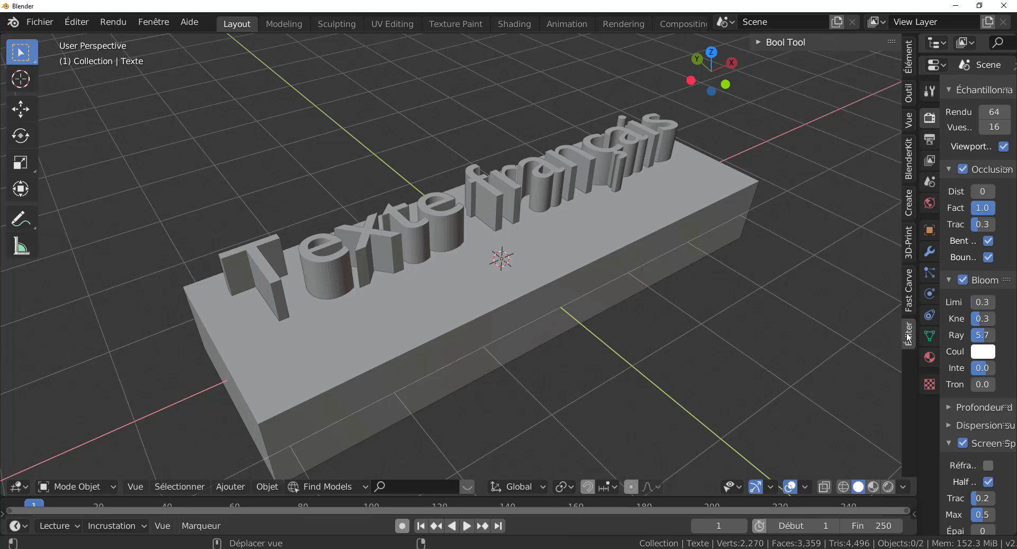
left_click(758, 42)
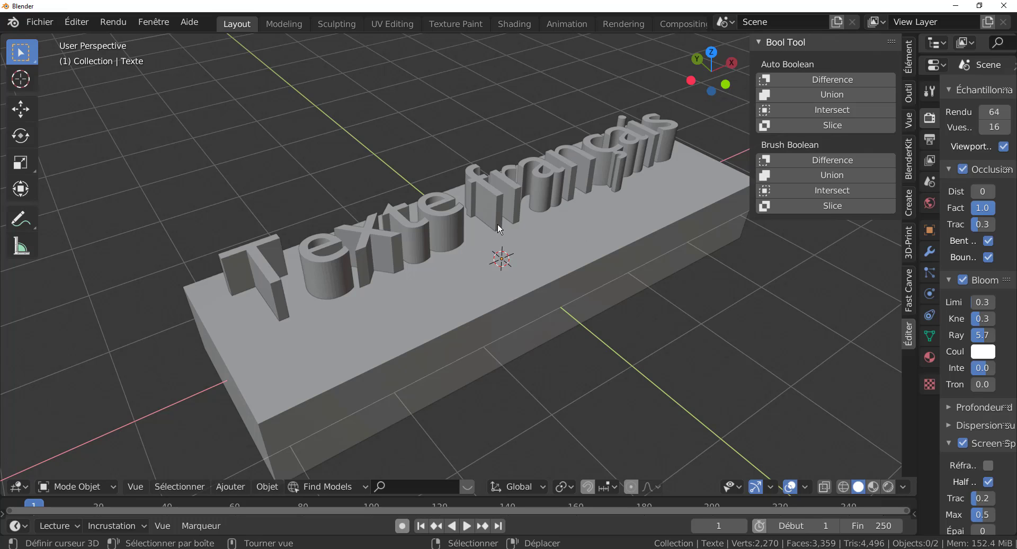
- Cut the text mesh out of the block with Bool Tool's Auto Boolean Difference, keeping the block as the active object
left_click(263, 255)
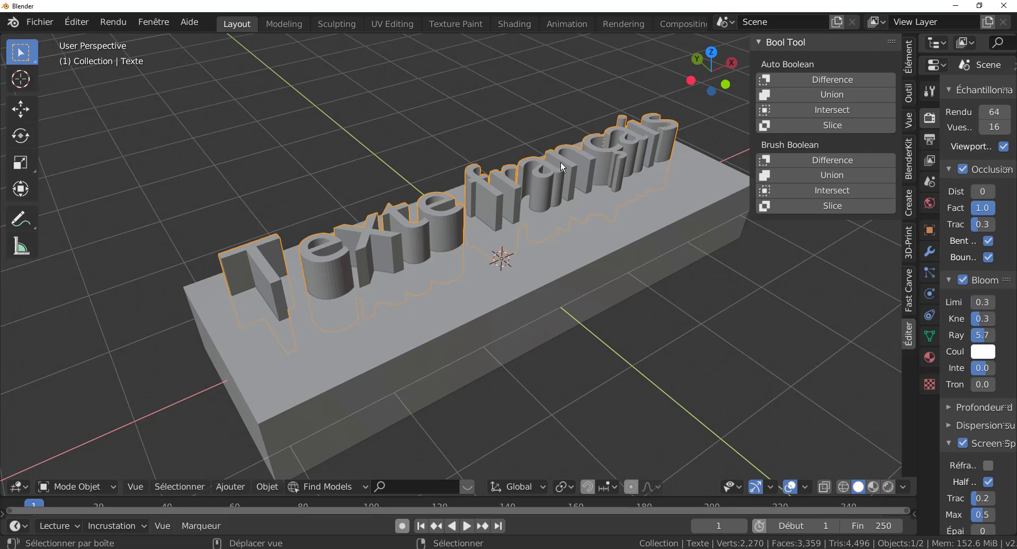
left_click(598, 230, "shift")
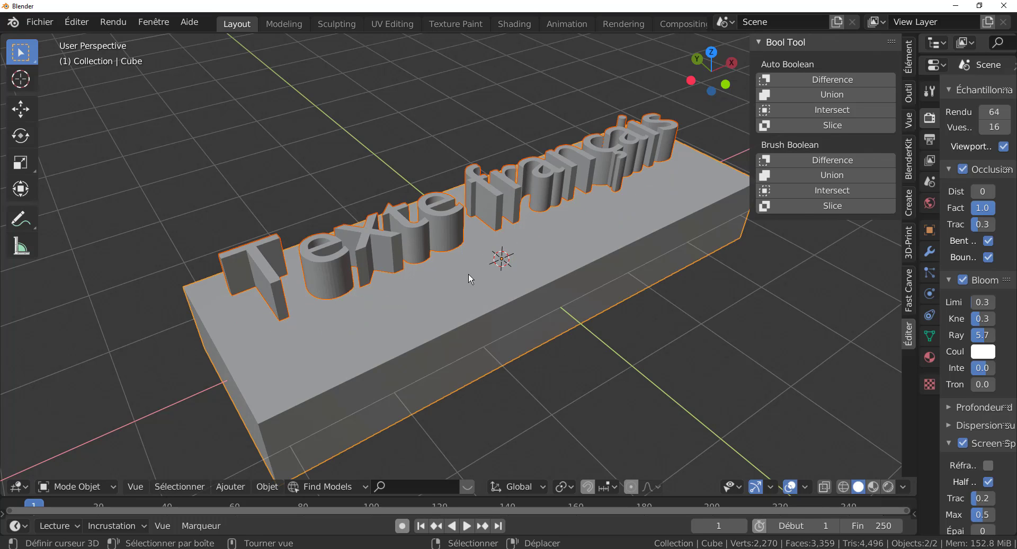
middle_click_drag(376, 247, 303, 158)
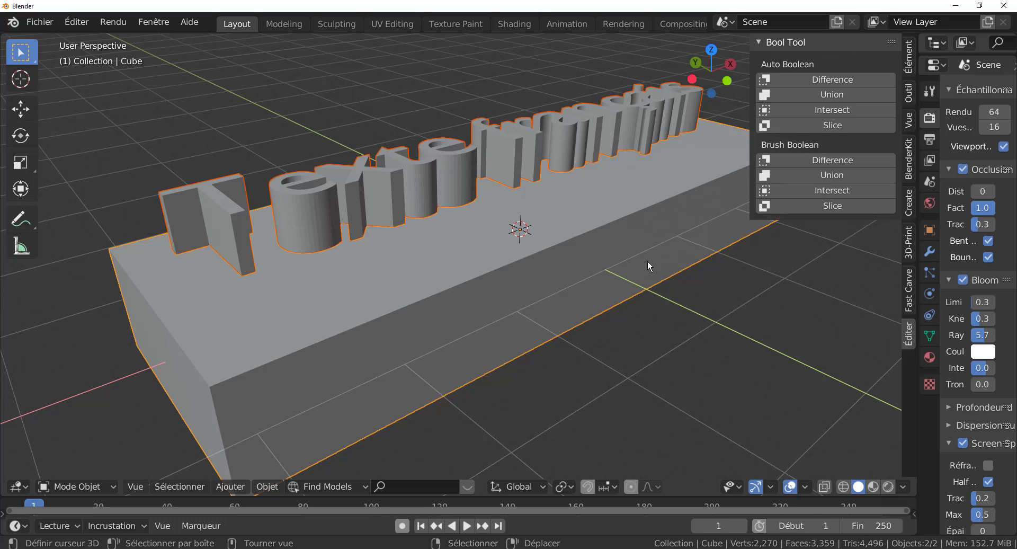
middle_click_drag(660, 328, 530, 312)
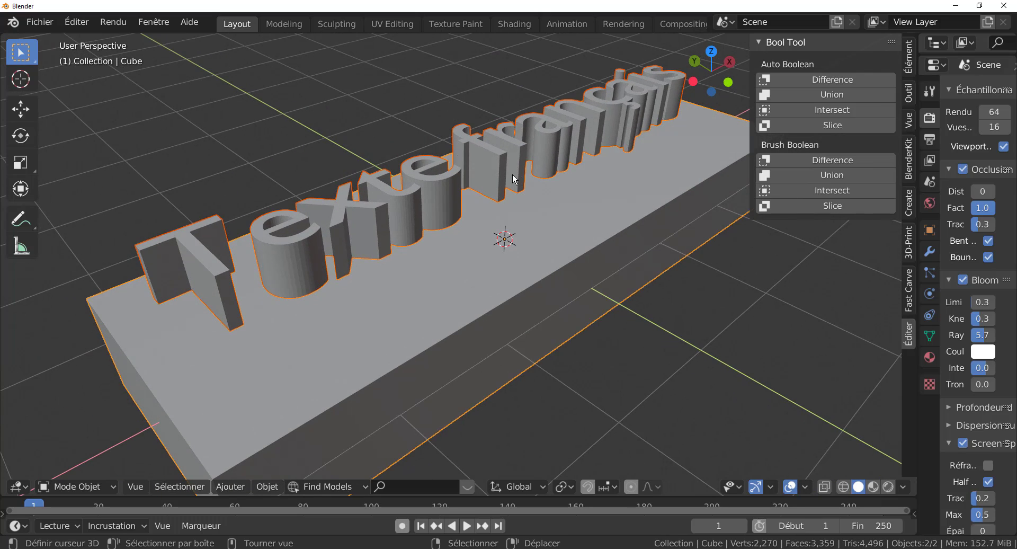
left_click(833, 77)
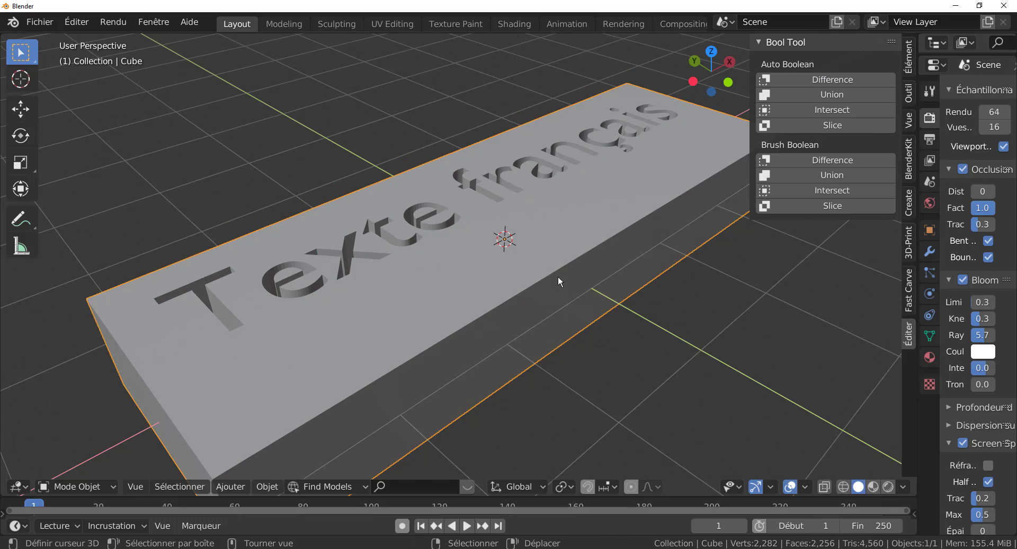
middle_click_drag(558, 275, 548, 276)
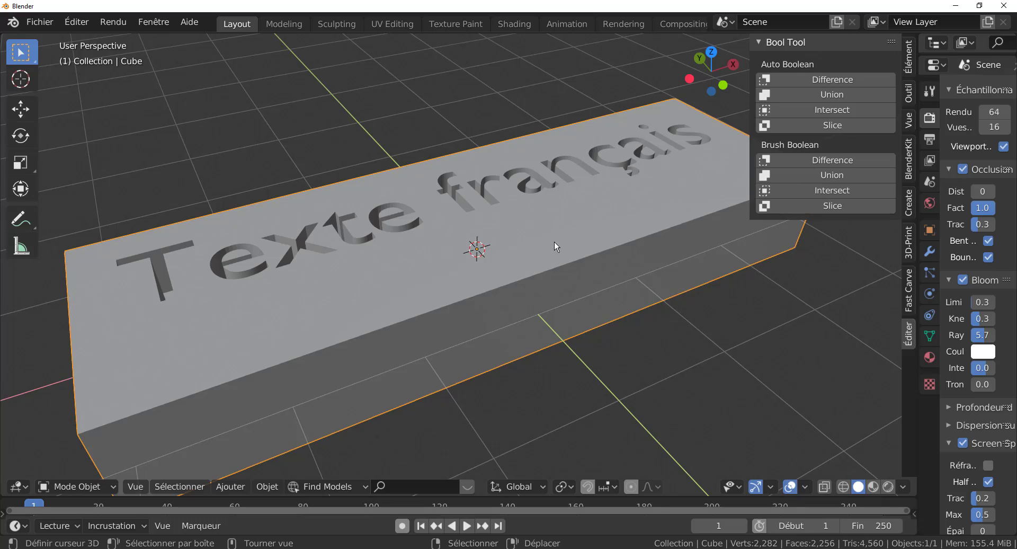
mouse_move(553, 242)
middle_mouse_down()
mouse_move(571, 268)
mouse_move(541, 262)
mouse_move(532, 247)
mouse_move(546, 271)
mouse_move(539, 287)
mouse_move(579, 277)
mouse_move(559, 258)
middle_mouse_up()
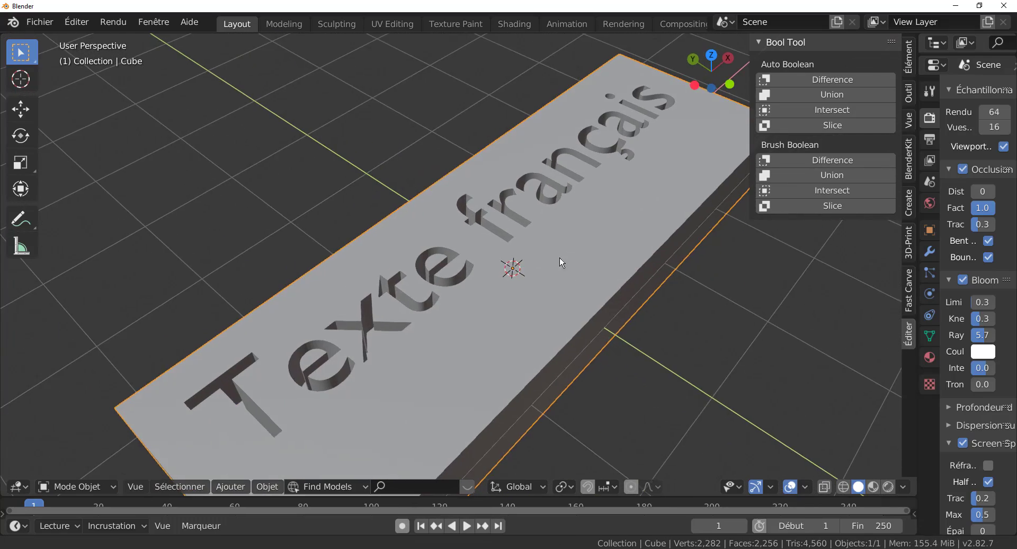
scroll(560, 257, "up", 4)
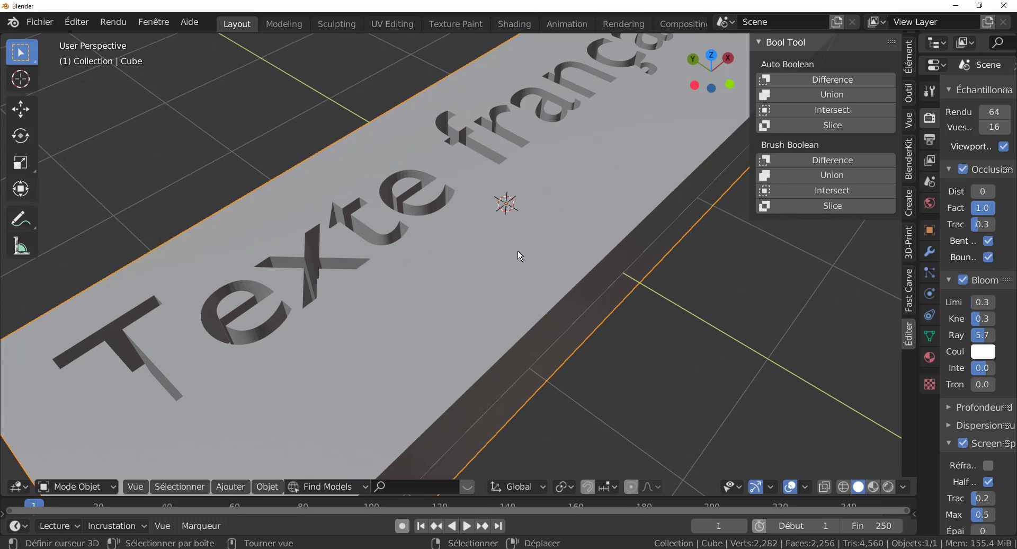
middle_click_drag(558, 280, 519, 282)
scroll(526, 264, "down", 3)
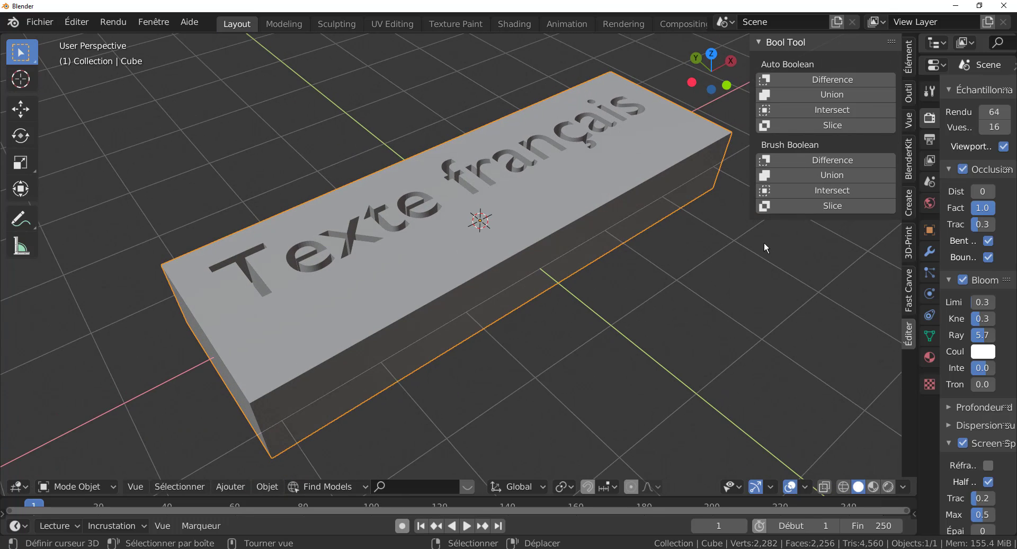
- Hide the 3D view's sidebar and widen the properties area so its render settings are fully readable
key("n")
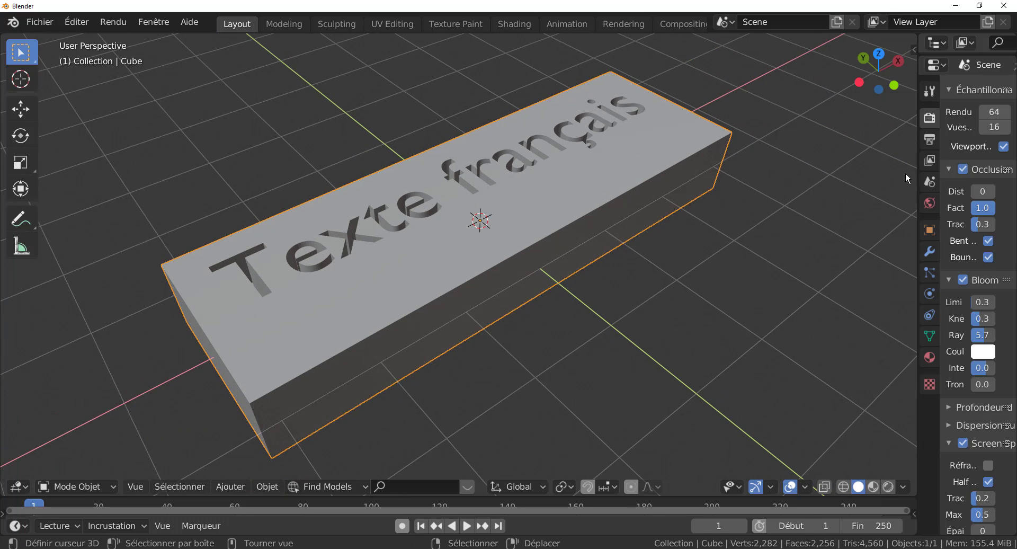
left_click_drag(917, 159, 777, 159)
middle_click_drag(628, 220, 519, 271)
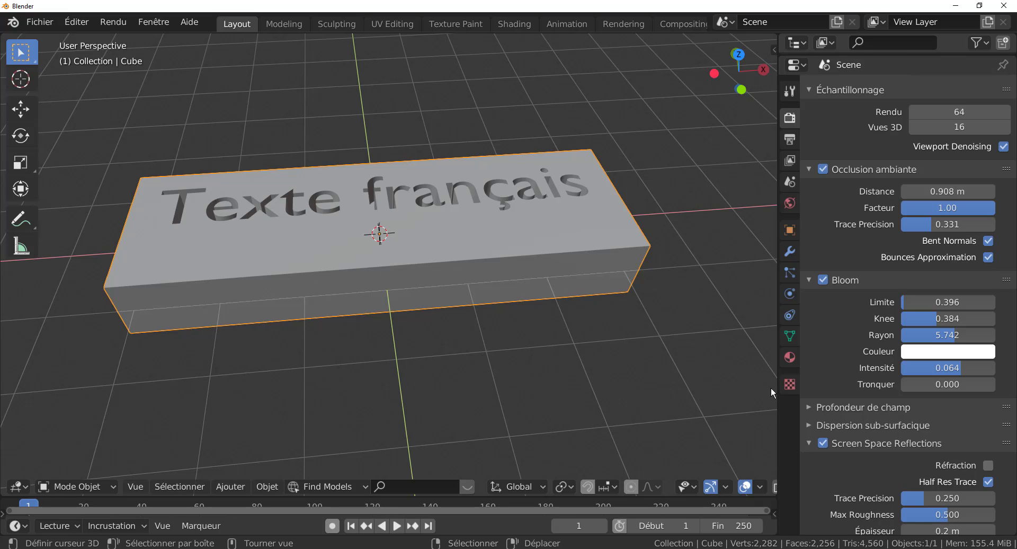
- Switch the viewport to Material Preview shading and view the engraved block from an angle
scroll(761, 487, "down", 2)
scroll(761, 487, "down", 2)
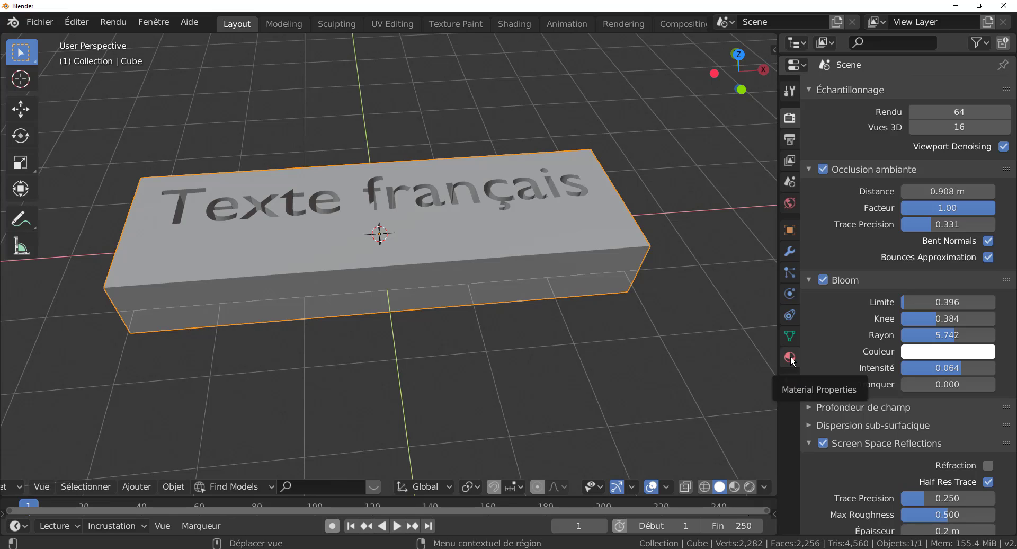
left_click(735, 486)
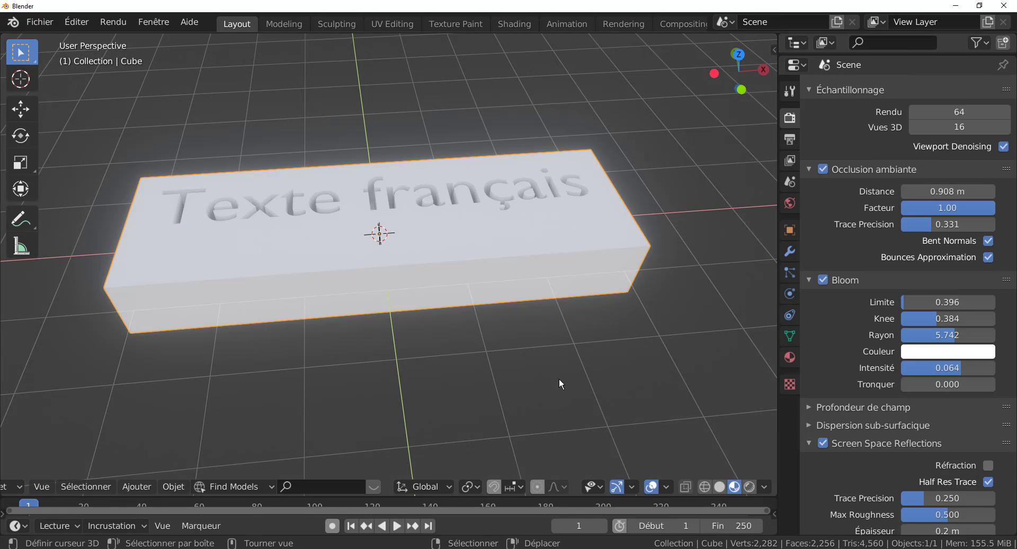
mouse_move(558, 377)
middle_mouse_down()
mouse_move(622, 389)
mouse_move(611, 374)
middle_mouse_up()
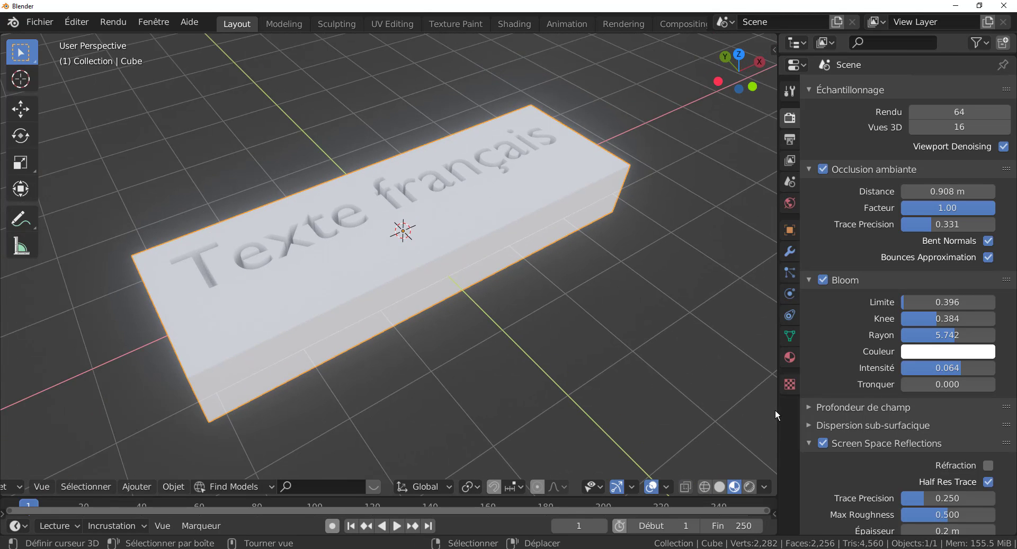
- Give the block a new material and set its base colour to a soft golden yellow
left_click(789, 357)
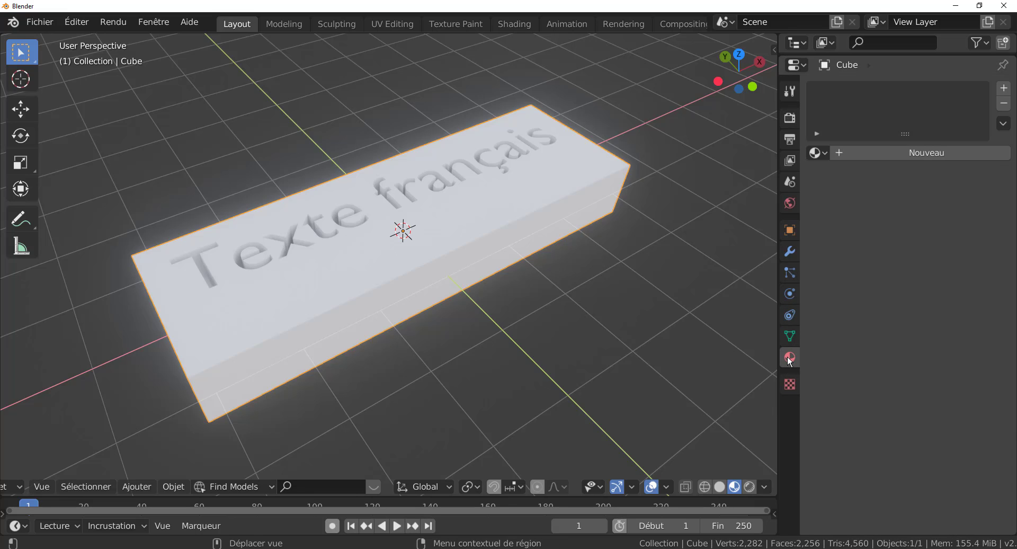
left_click(919, 153)
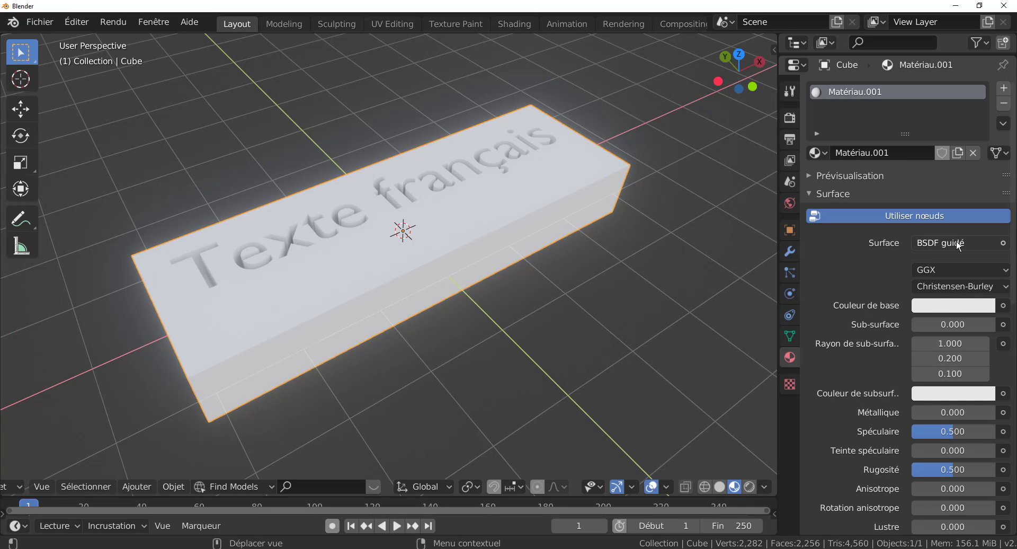
left_click(951, 312)
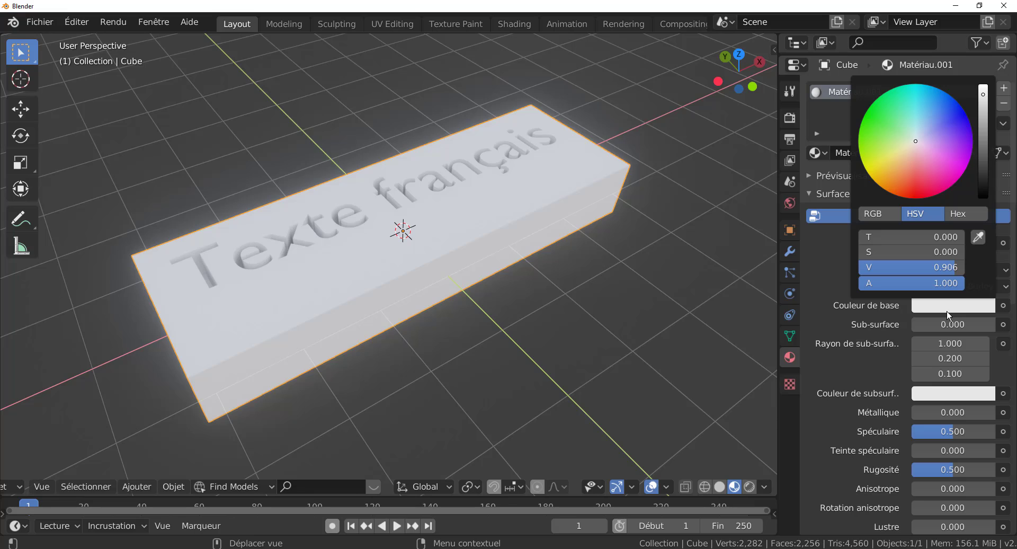
left_click(894, 170)
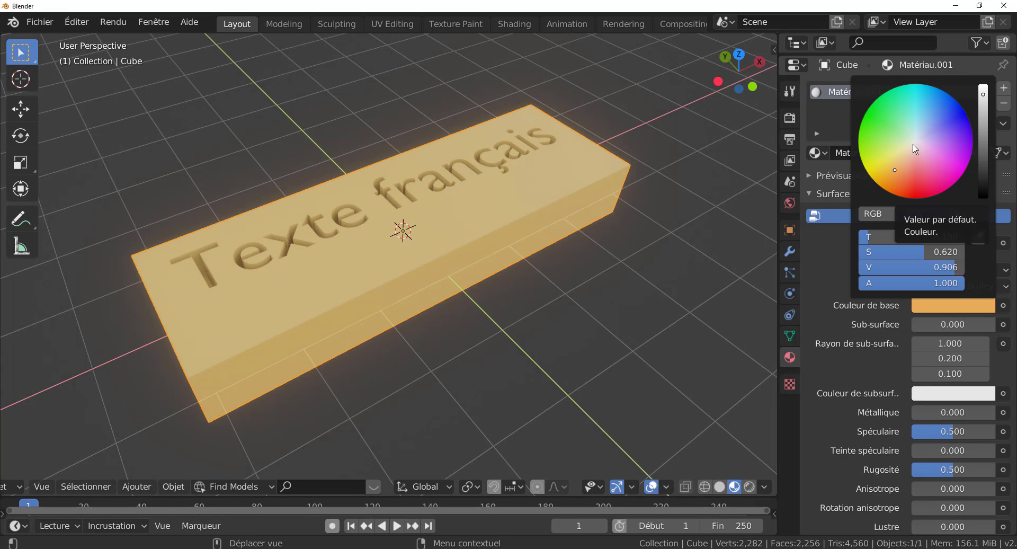
left_click(939, 151)
left_click(923, 97)
left_click(903, 104)
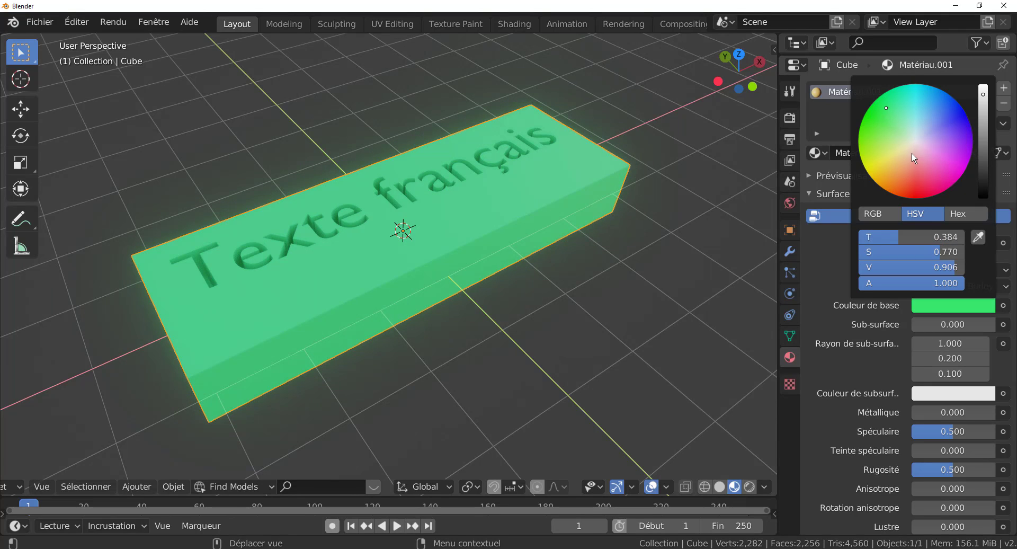
left_click(915, 155)
left_click(891, 168)
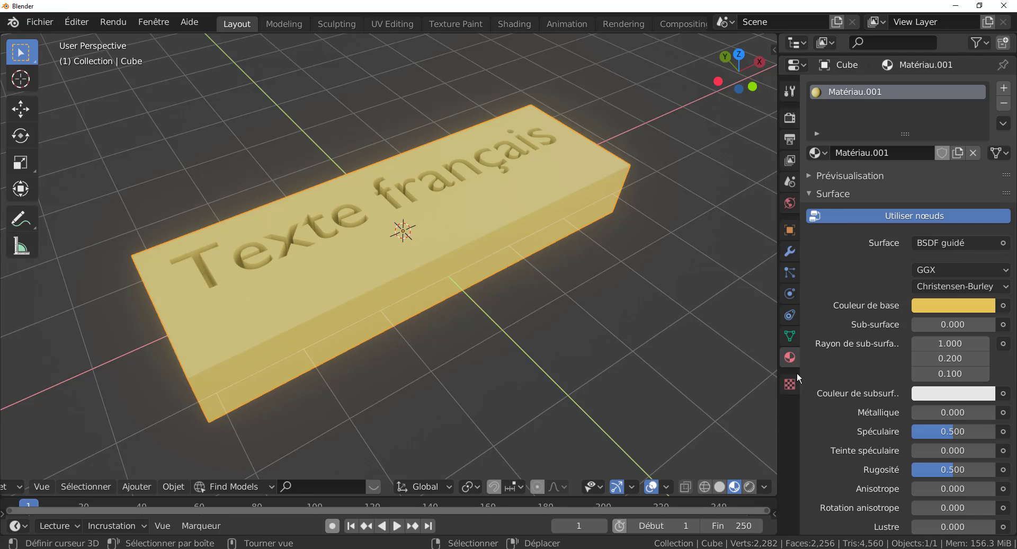
- Set the material's Spéculaire, Rugosité, Teinte de lustre and Rugosité de vernis to 0, and Métallique to 0.694
scroll(883, 425, "down", 5)
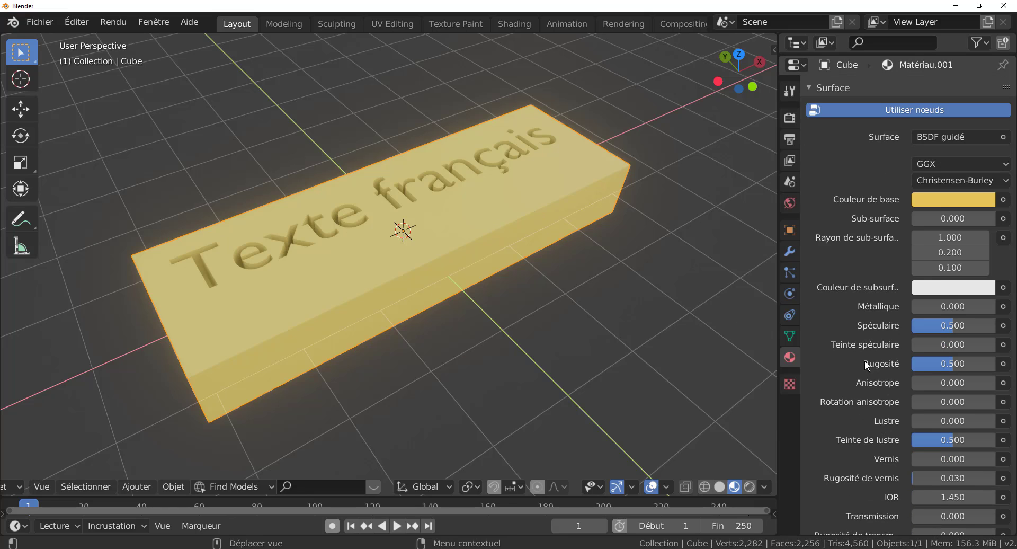
left_click_drag(952, 329, 891, 327)
left_click_drag(953, 364, 860, 367)
left_click_drag(944, 443, 826, 429)
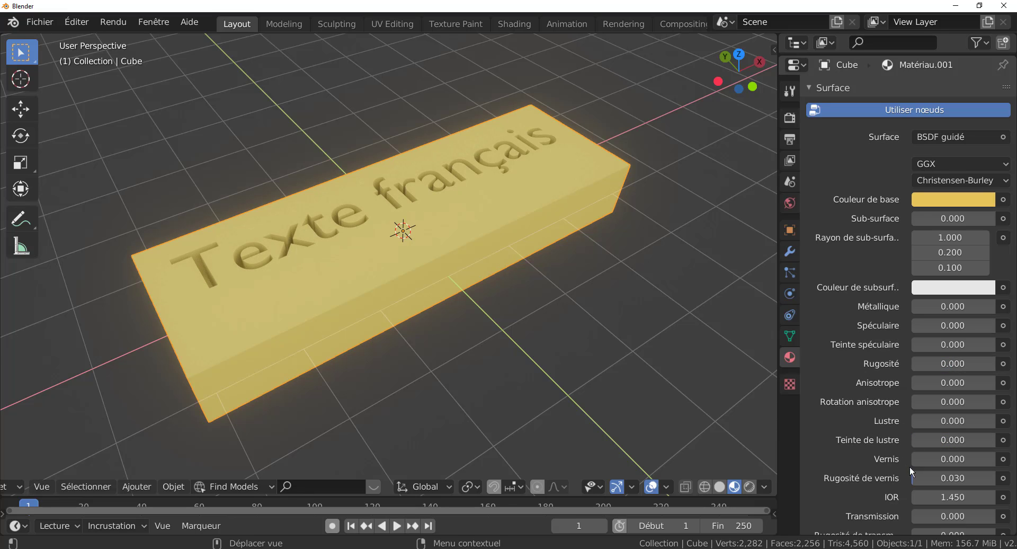
left_click_drag(953, 478, 895, 473)
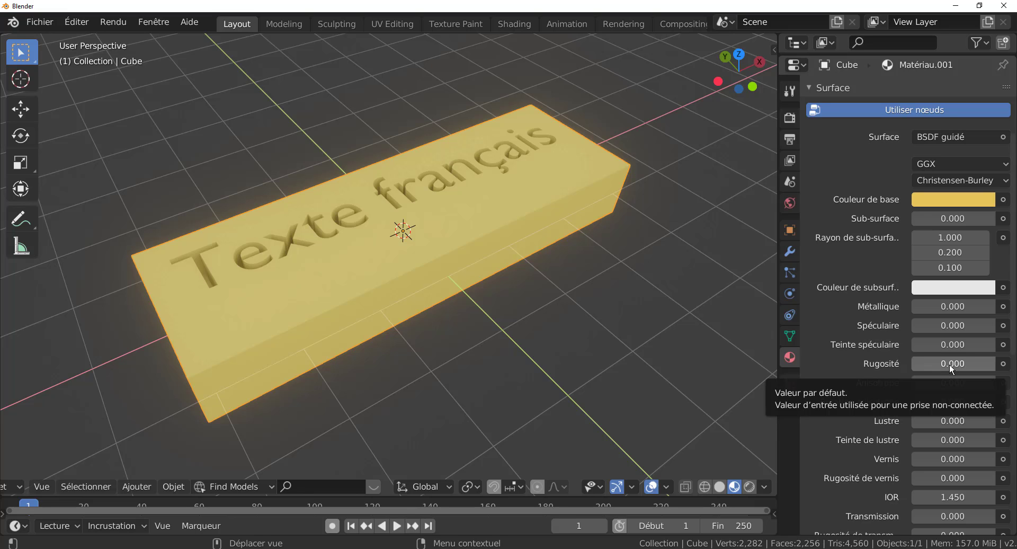
mouse_move(940, 363)
left_mouse_down()
mouse_move(985, 361)
mouse_move(943, 370)
left_mouse_up()
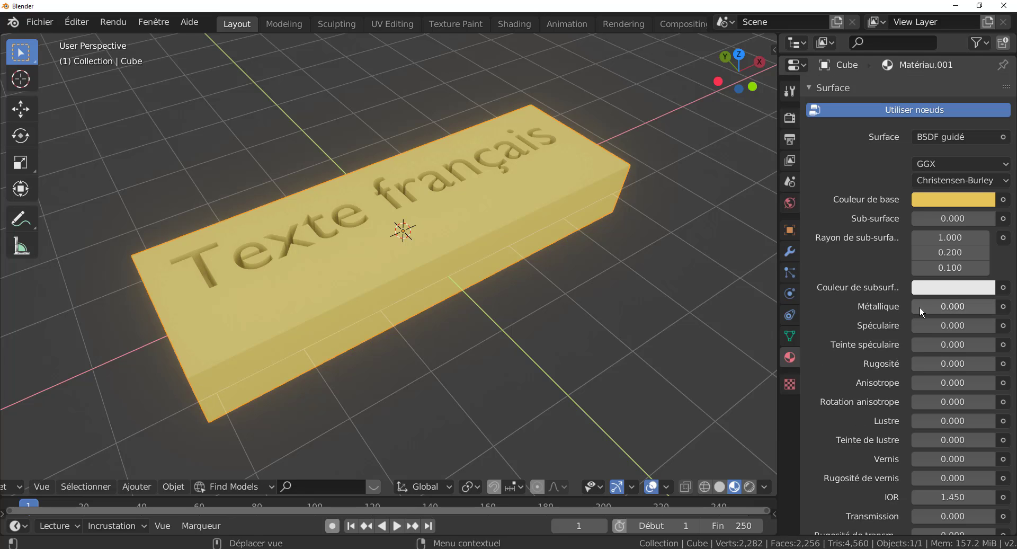
left_click_drag(919, 306, 990, 306)
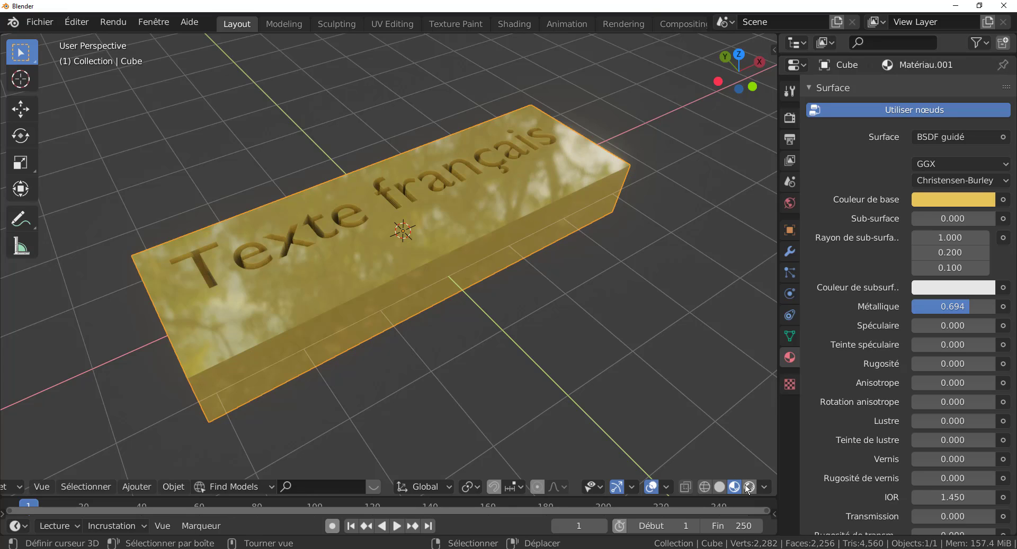
- Try the bright interior and warm room environments as viewport lighting, and raise the material's Métallique to 1.000
left_click(764, 486)
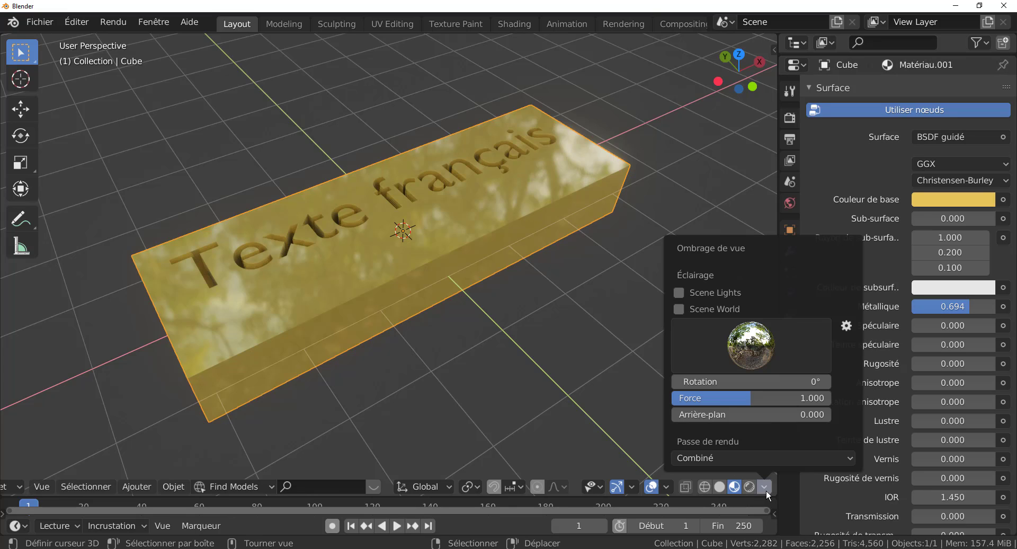
left_click(747, 359)
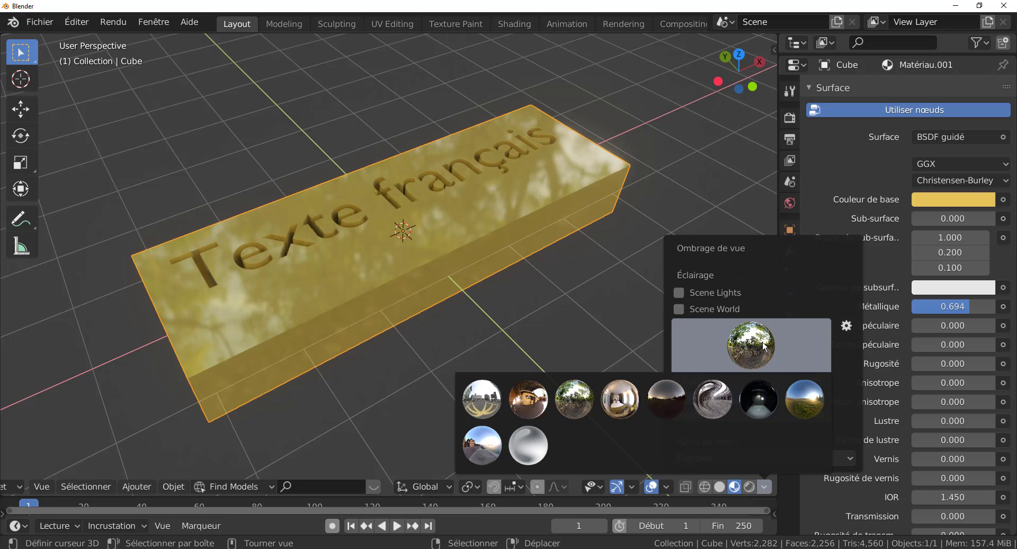
left_click(619, 400)
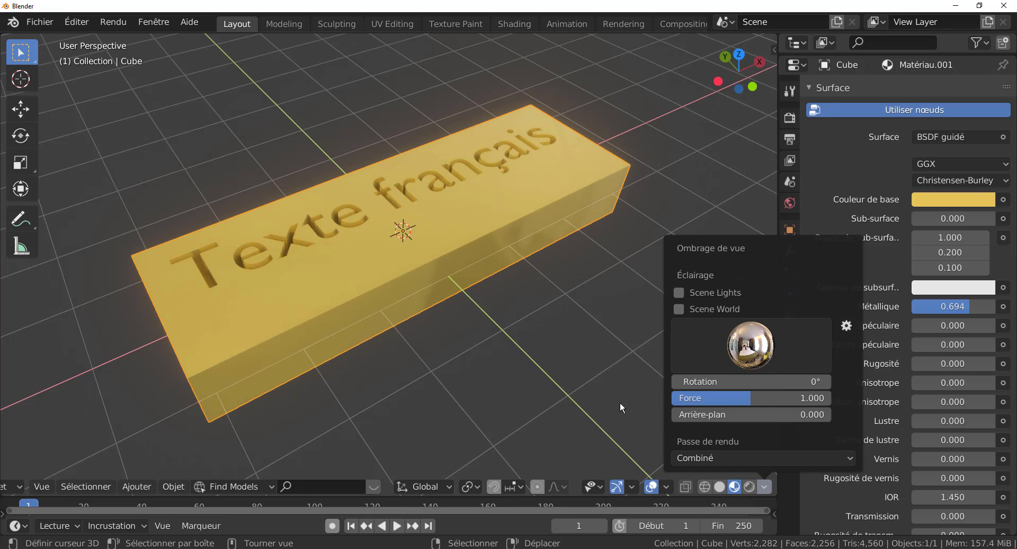
left_click(746, 341)
left_click(535, 399)
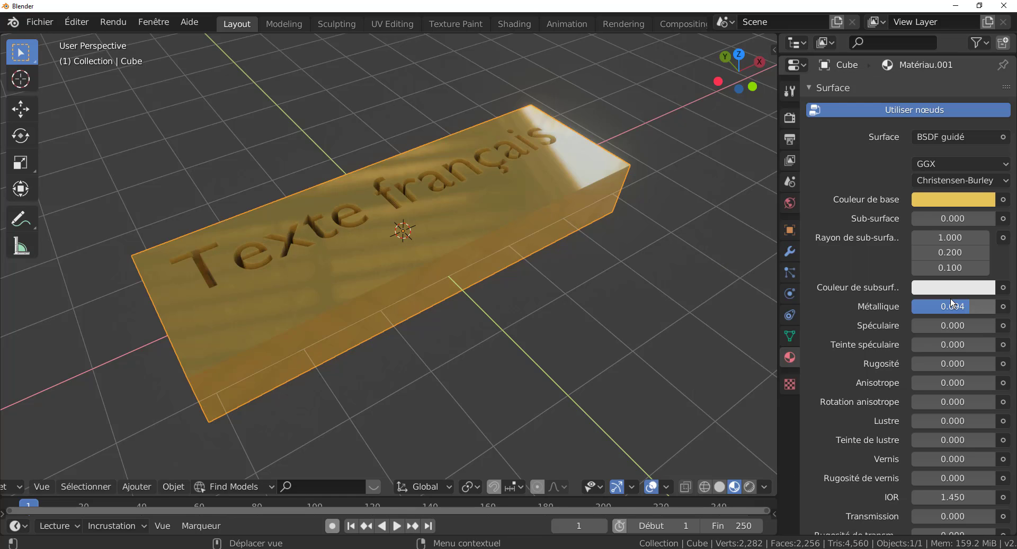
left_click_drag(965, 306, 1003, 306)
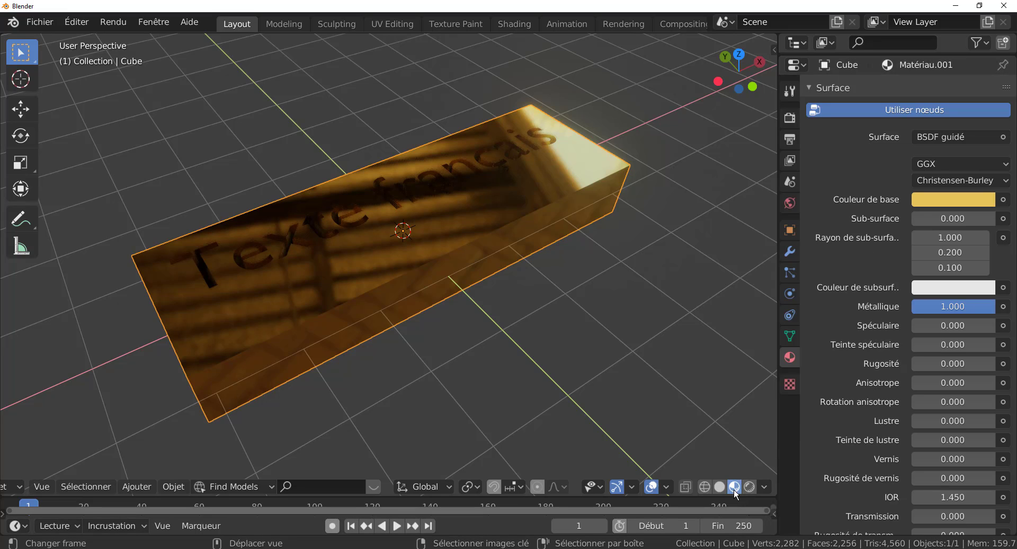
- Preview the block under the swirling environment, and set the viewport lighting to the green forest environment
left_click(764, 487)
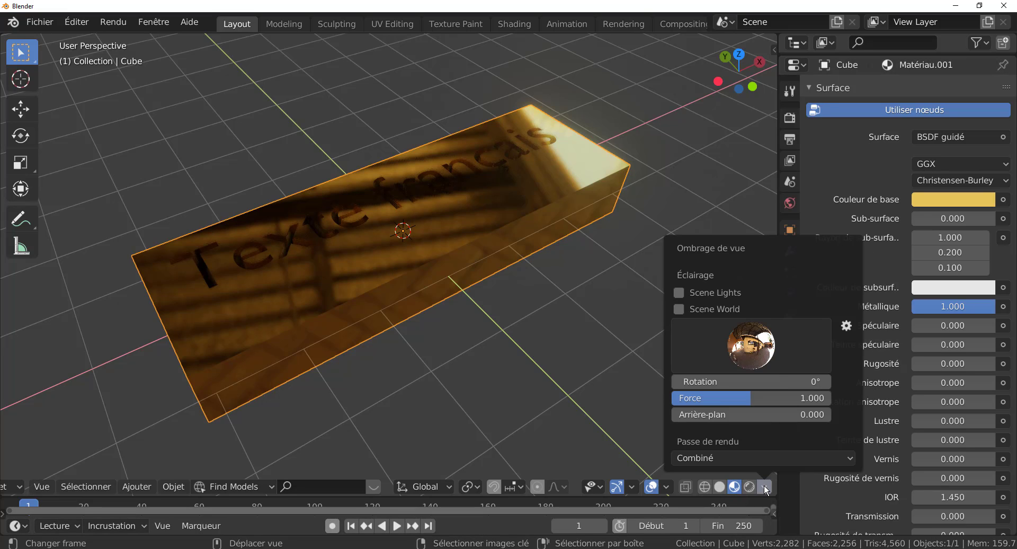
left_click(733, 330)
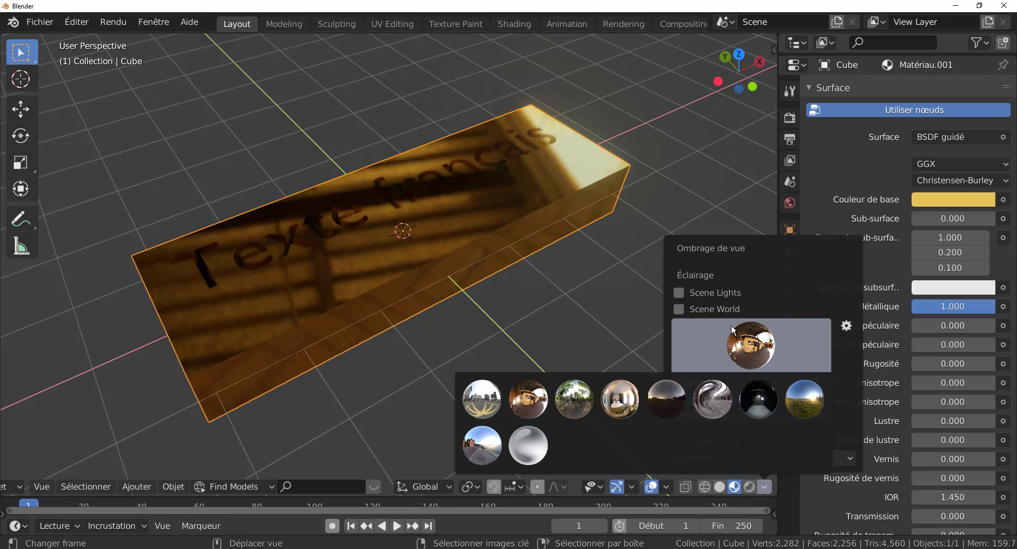
left_click(713, 398)
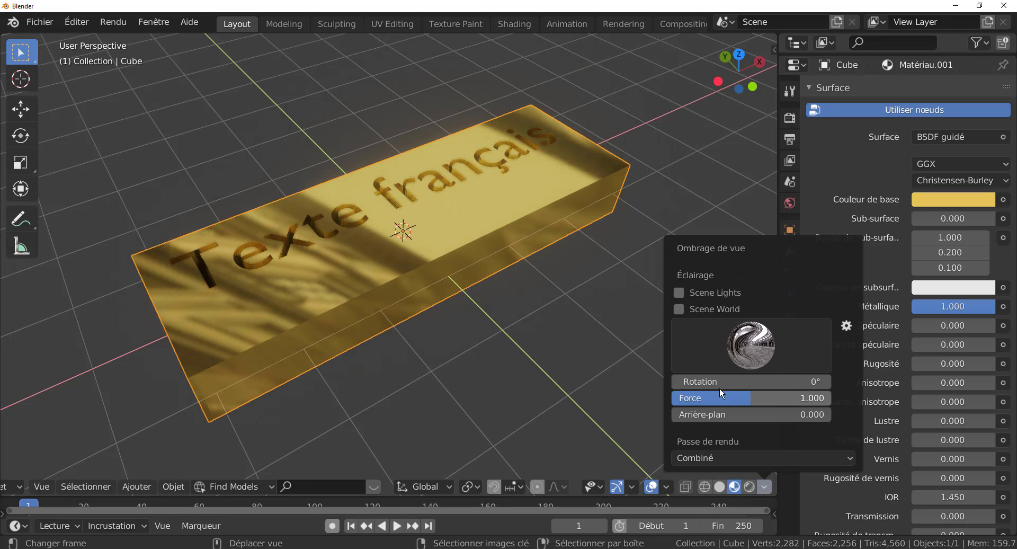
left_click(738, 350)
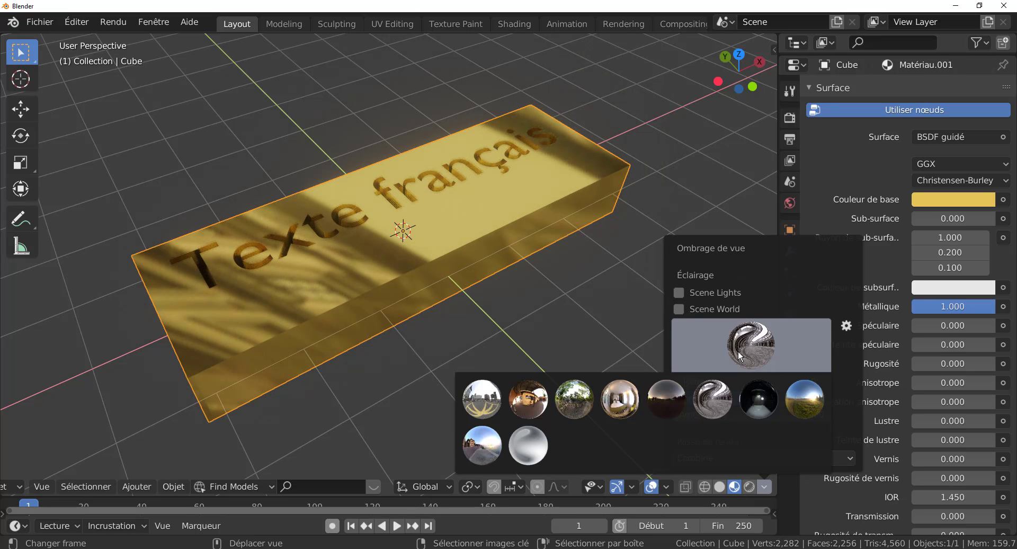
left_click(576, 396)
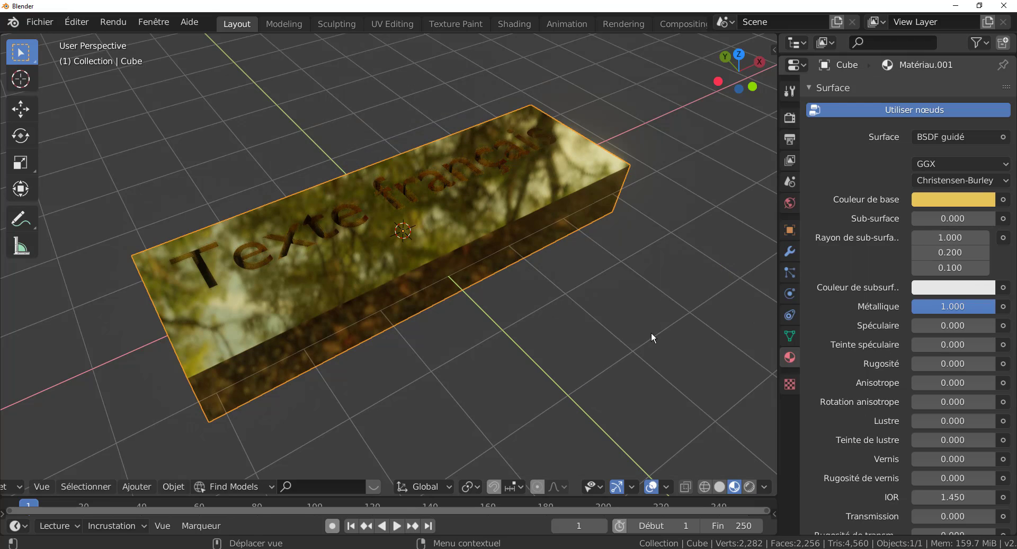
- Set the gold material's Métallique to 0.881 and its Rugosité to 0.081
mouse_move(651, 335)
middle_mouse_down()
mouse_move(652, 314)
mouse_move(642, 327)
middle_mouse_up()
scroll(847, 370, "up", 1)
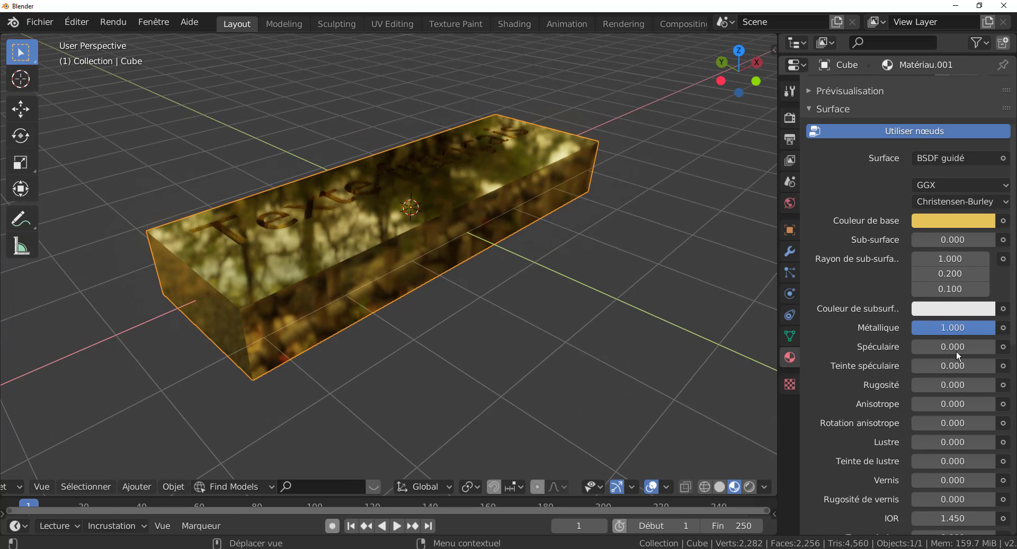
left_click_drag(970, 330, 962, 332)
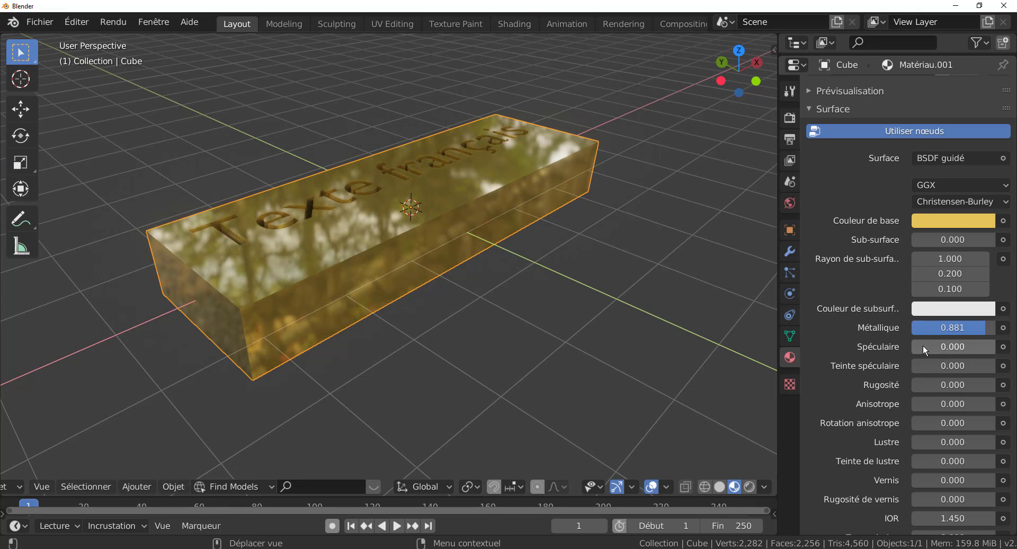
left_click_drag(917, 380, 929, 380)
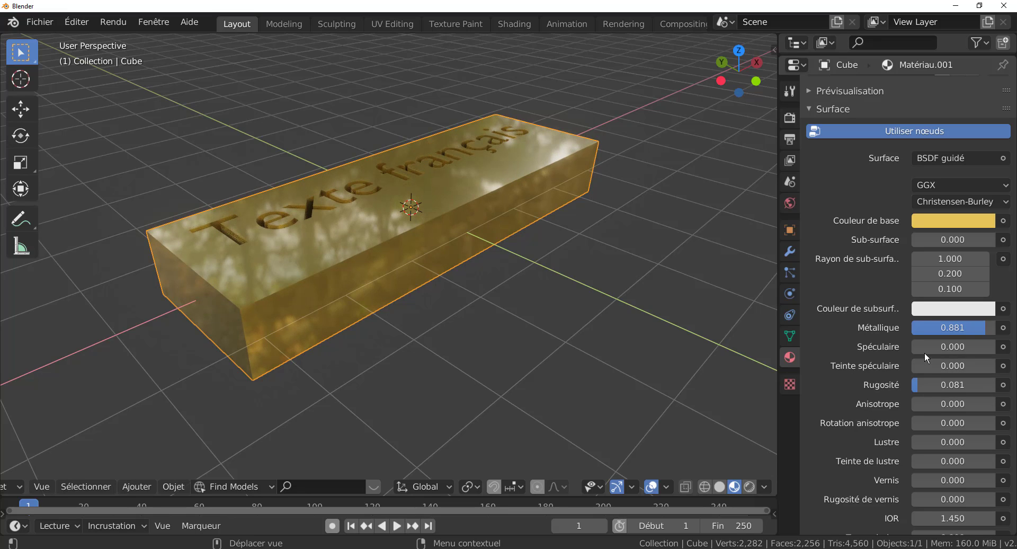
- Shift the base colour to a more saturated golden yellow and set Spéculaire to 0.031
left_click(942, 224)
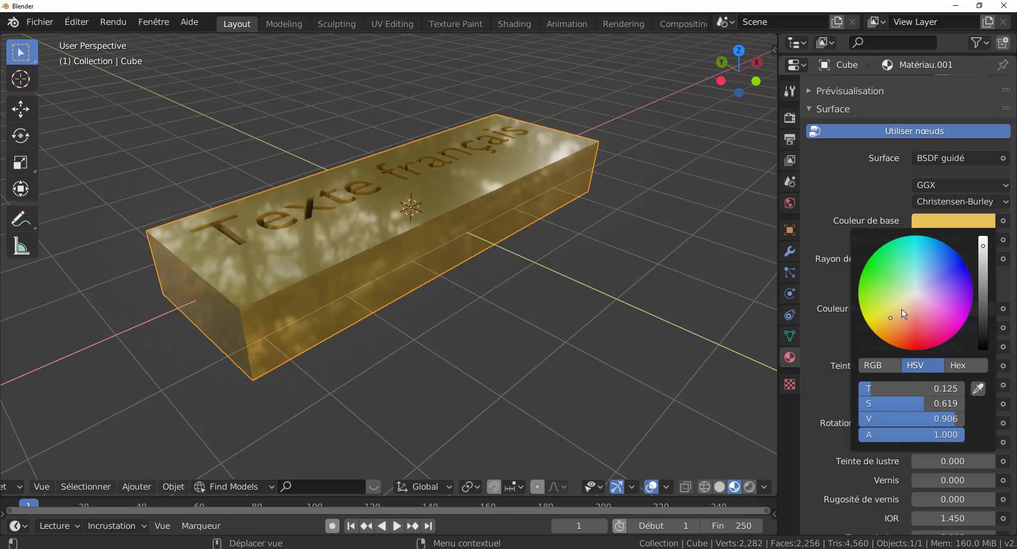
left_click(894, 324)
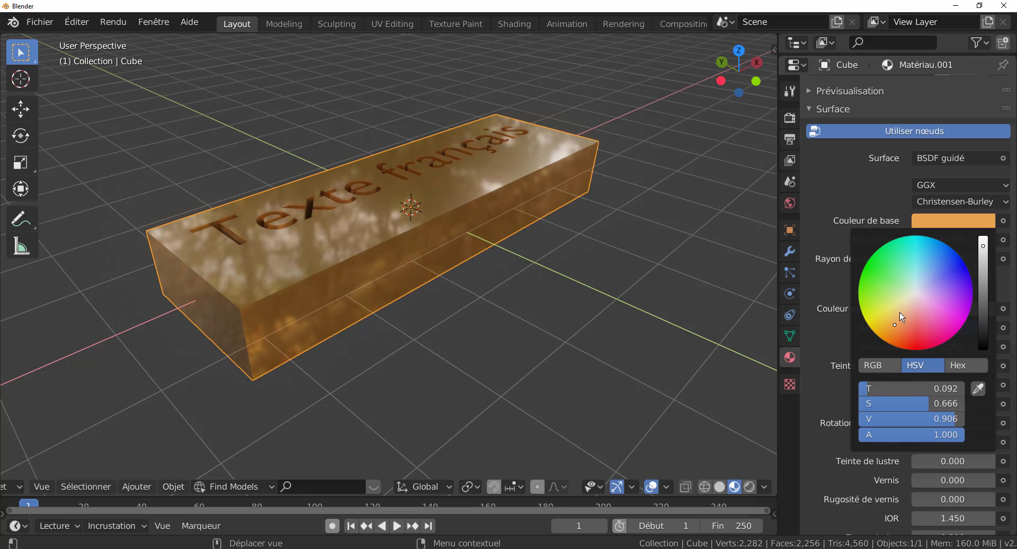
left_click_drag(897, 316, 893, 320)
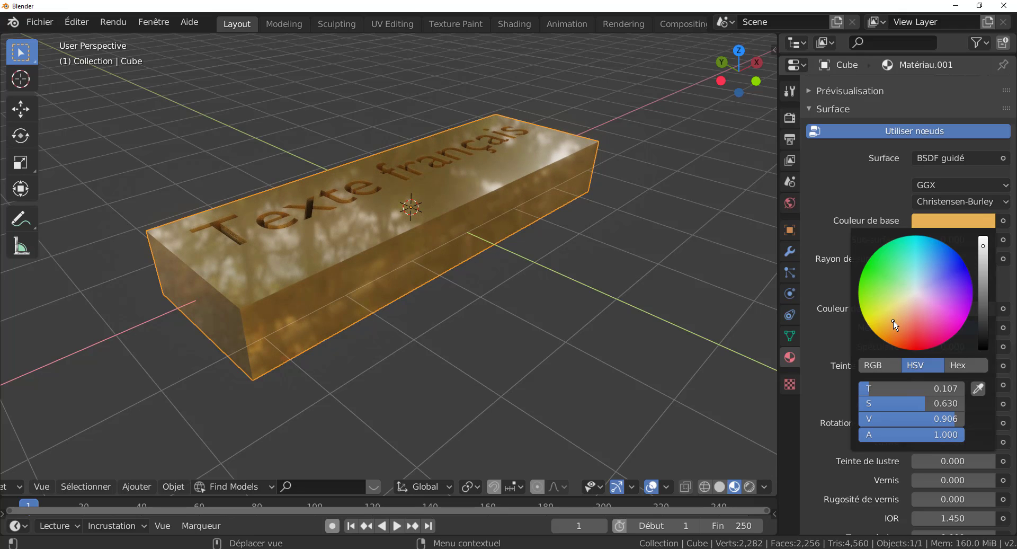
left_click(888, 322)
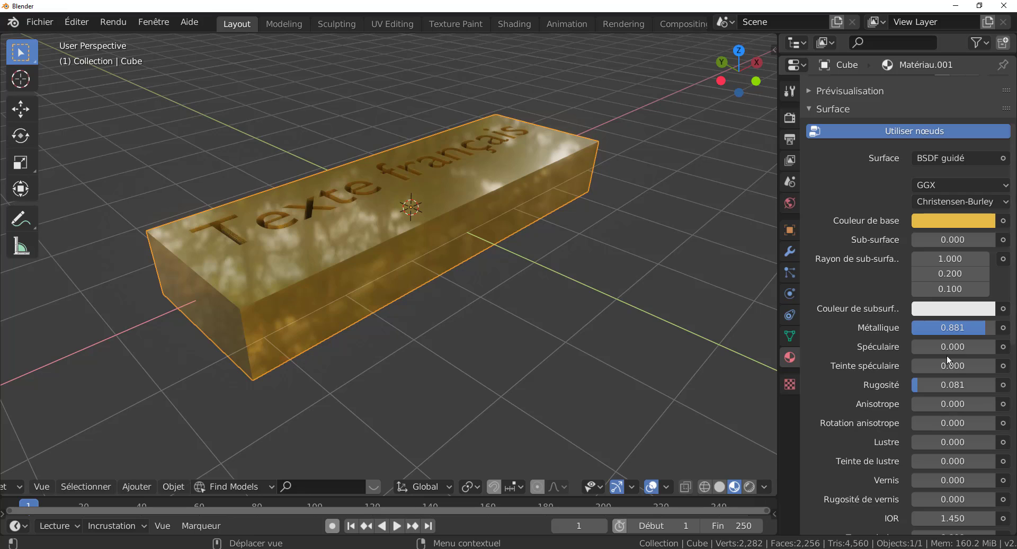
left_click_drag(952, 345, 915, 403)
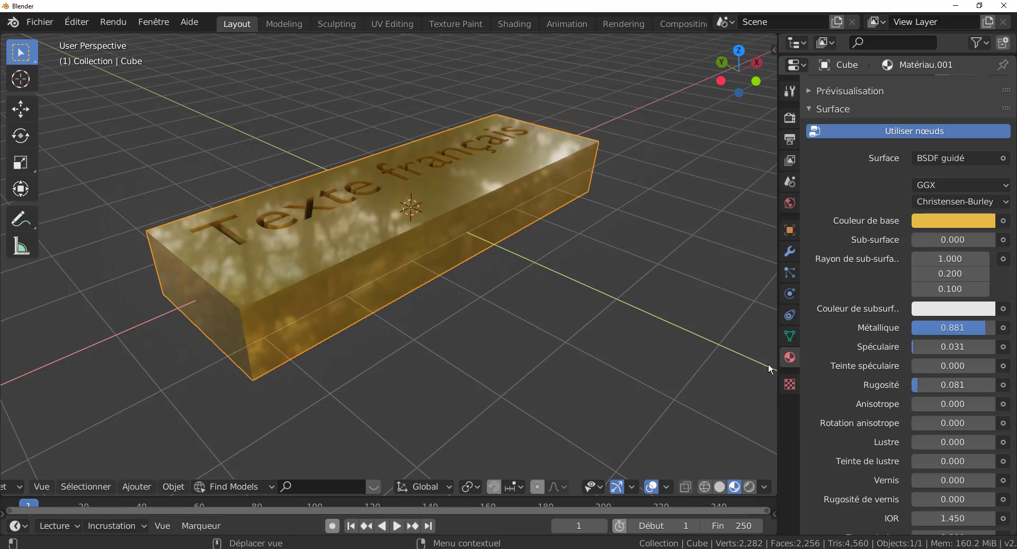
middle_click_drag(768, 366, 625, 351)
mouse_move(659, 317)
middle_mouse_down()
mouse_move(585, 345)
mouse_move(674, 309)
middle_mouse_up()
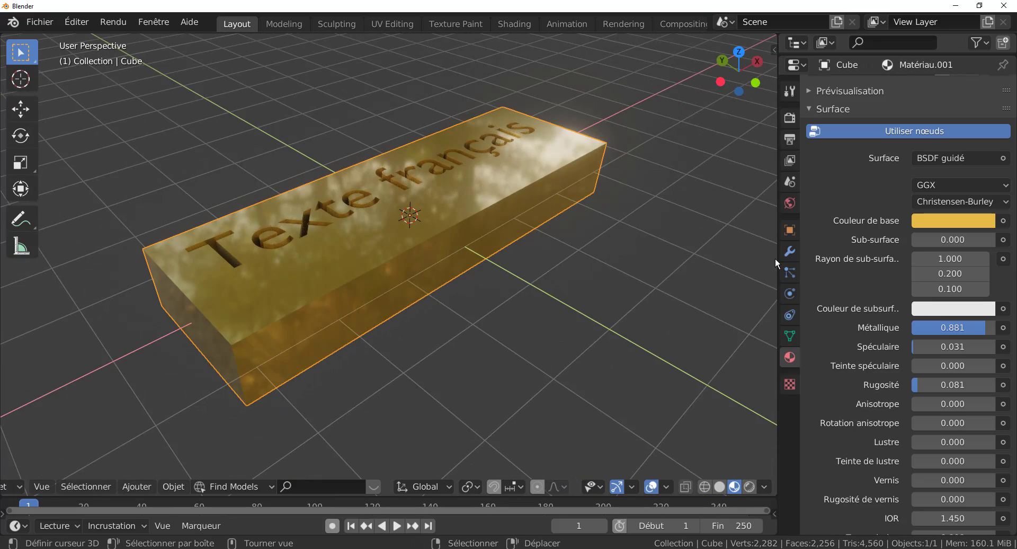
- Shift the material's base colour slightly towards orange while checking the block in an enlarged 3D view
left_click_drag(778, 261, 866, 267)
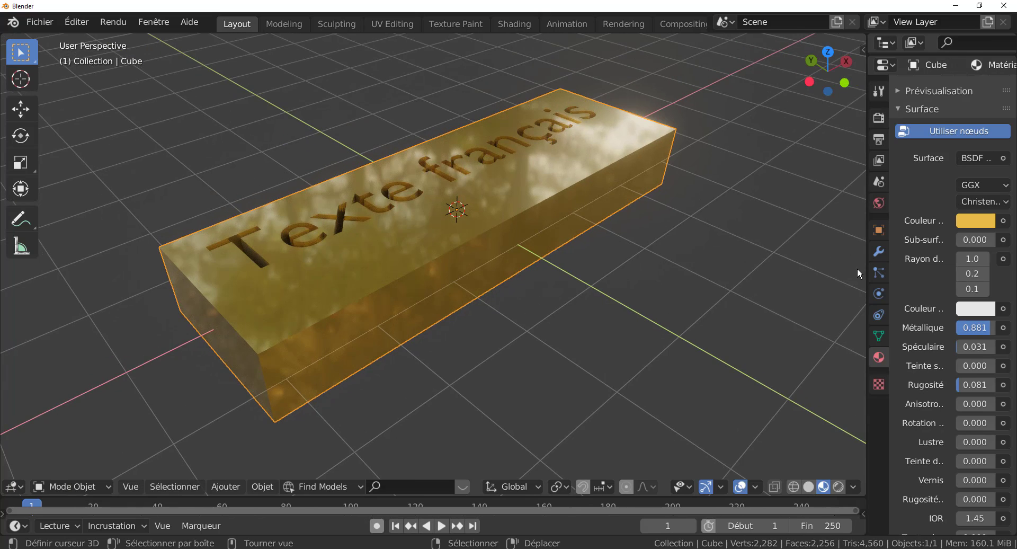
left_click(971, 224)
left_click(888, 323)
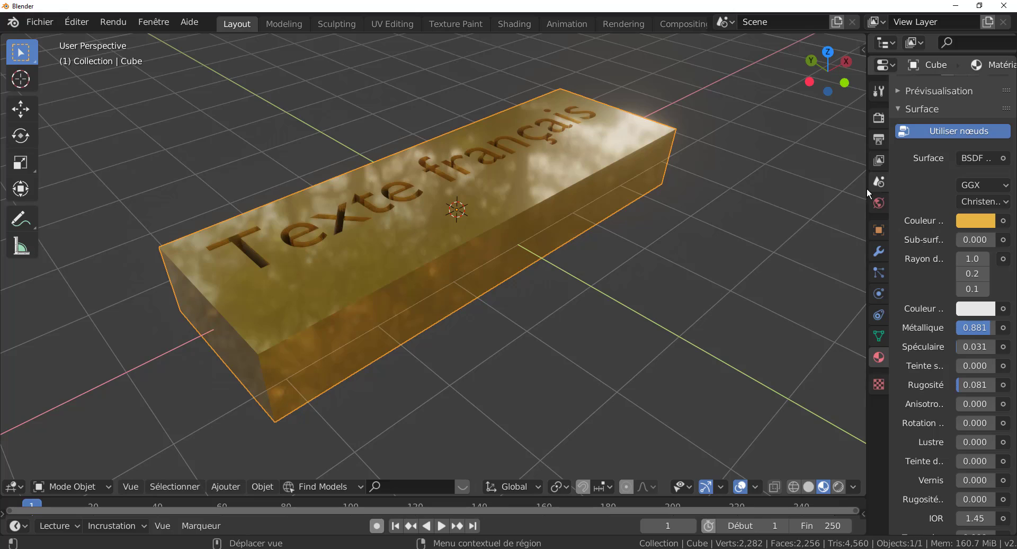
left_click_drag(866, 193, 774, 206)
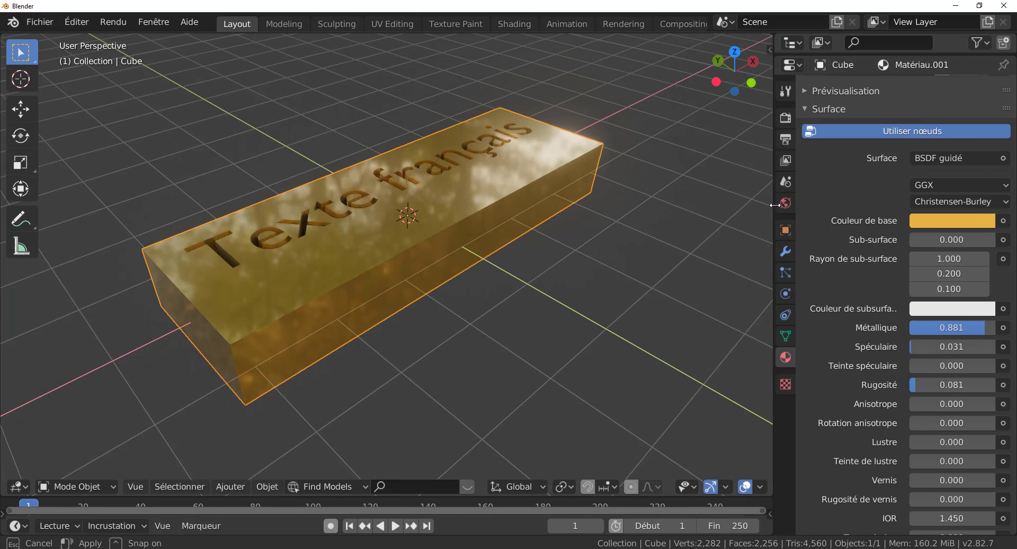
- Deselect the block and enlarge the 3D view to inspect the engraved gold surface up close from several angles
middle_click_drag(678, 286, 605, 338)
scroll(572, 318, "up", 5)
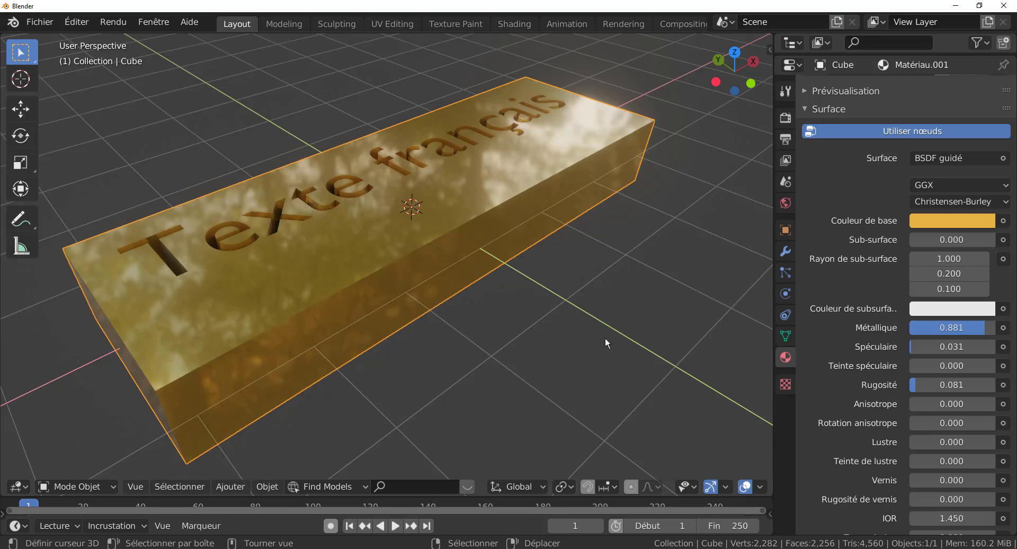
left_click(605, 338)
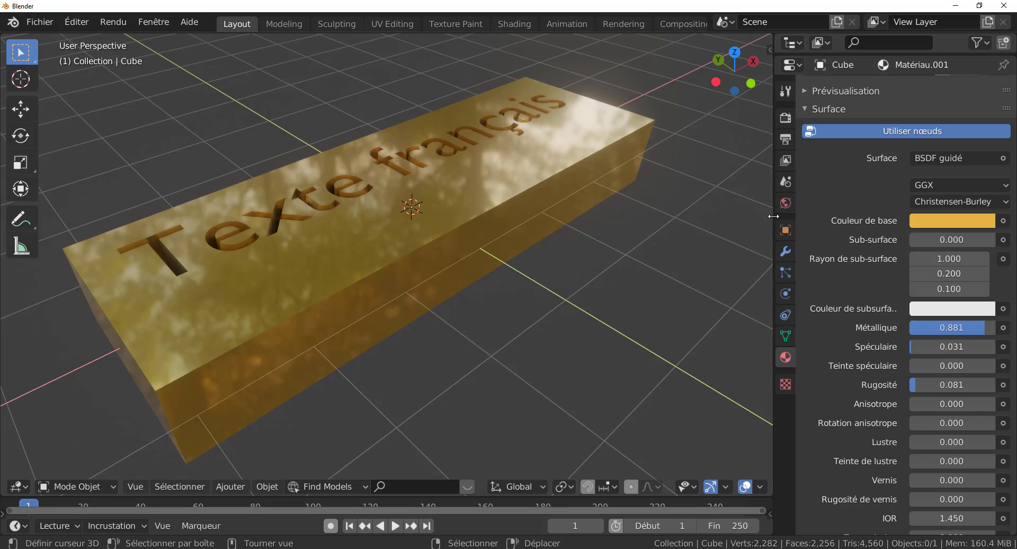
left_click_drag(773, 216, 906, 218)
middle_click_drag(810, 249, 763, 266)
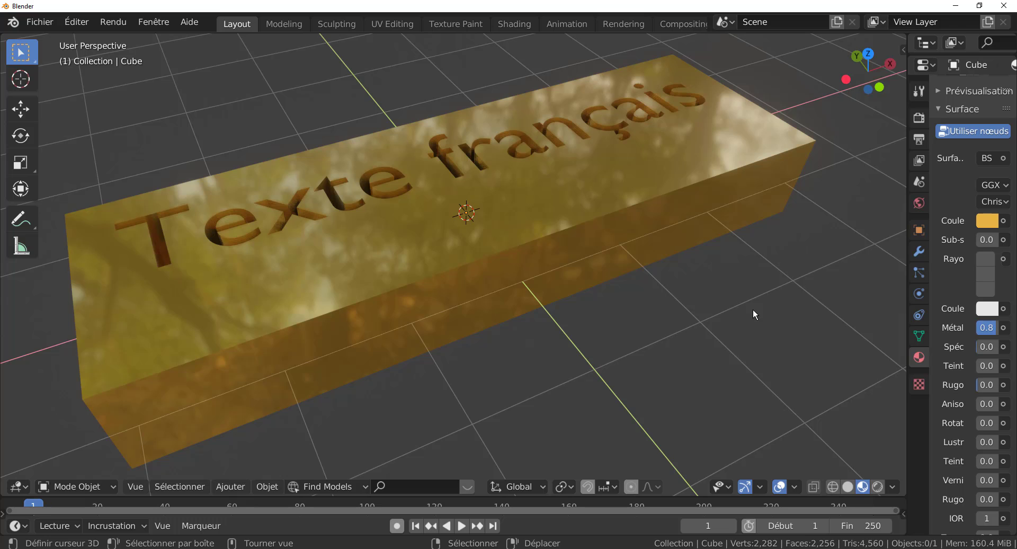
middle_click_drag(722, 330, 699, 341)
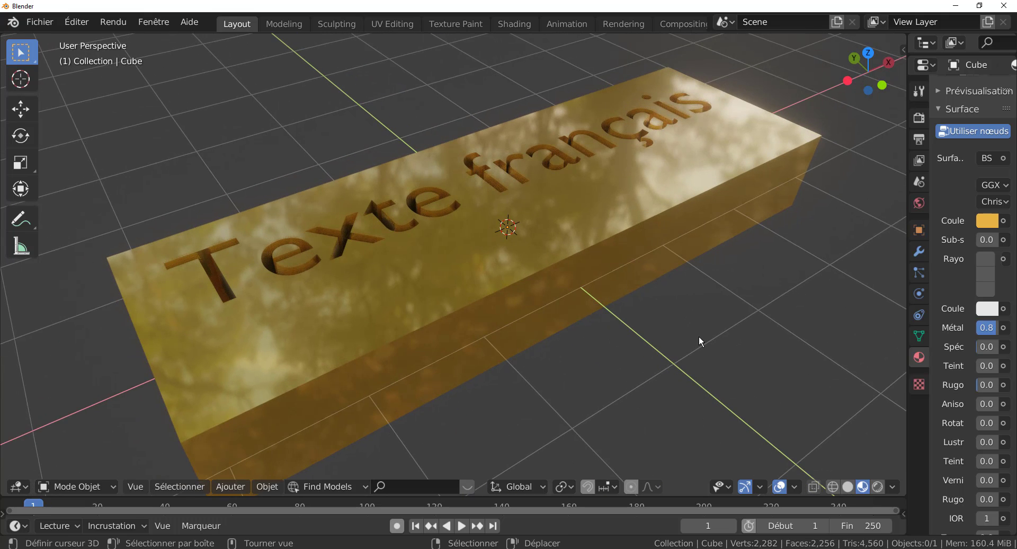